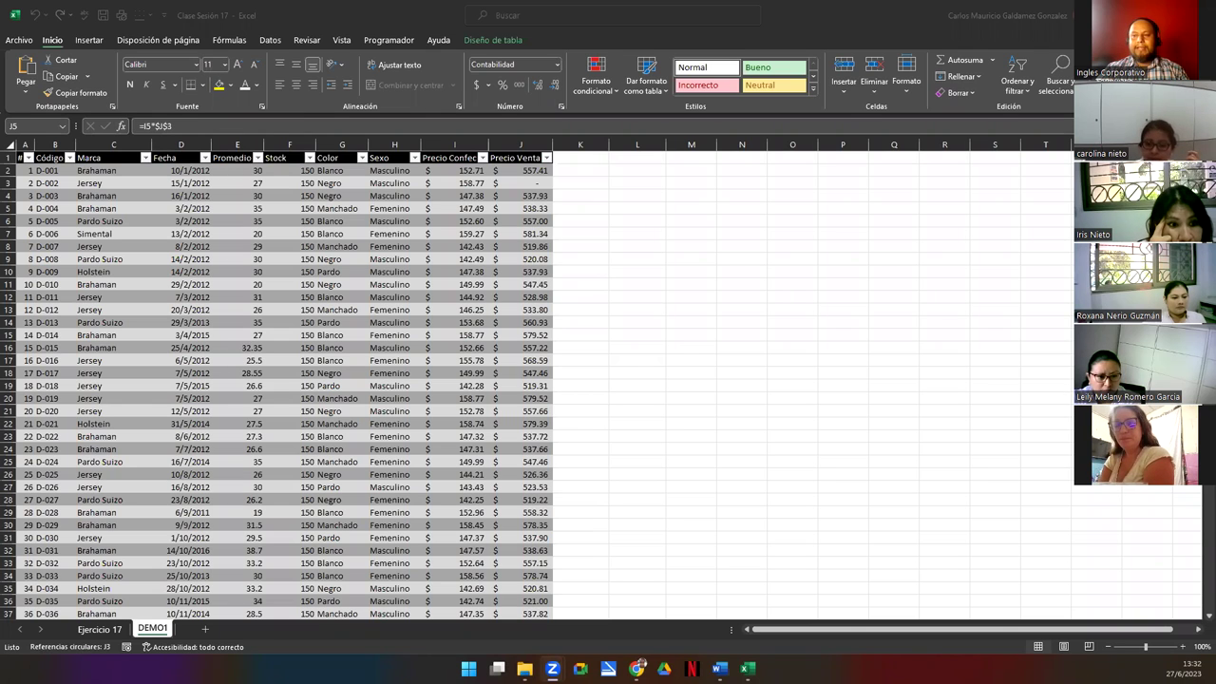
{"action": "key", "text": "alt+Tab"}
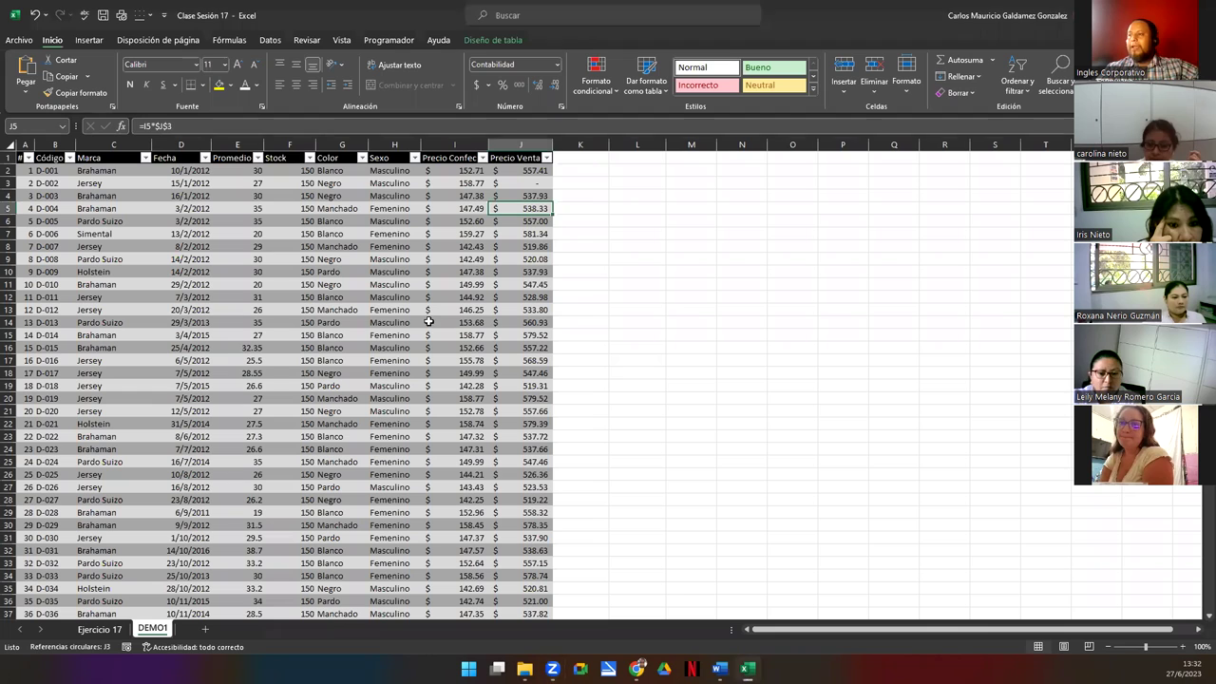
{"action": "left_click", "coordinate": [301, 298]}
{"action": "key", "text": "ctrl+Page_Up"}
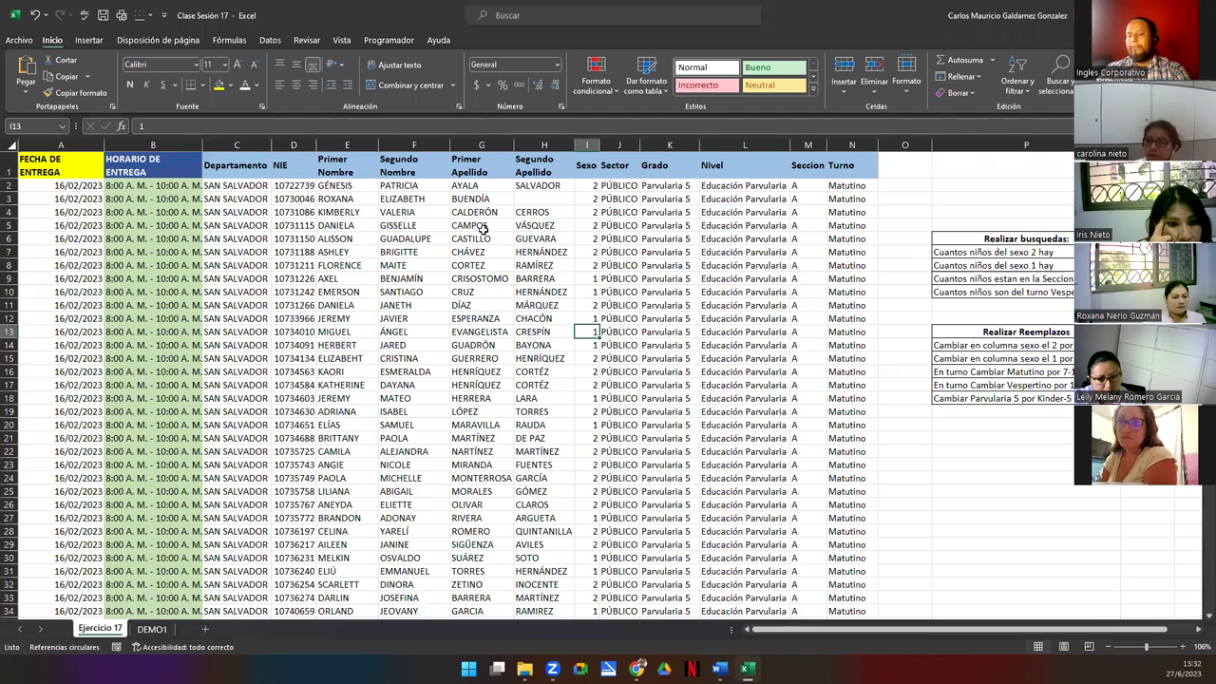
{"action": "key", "text": "alt+F4"}
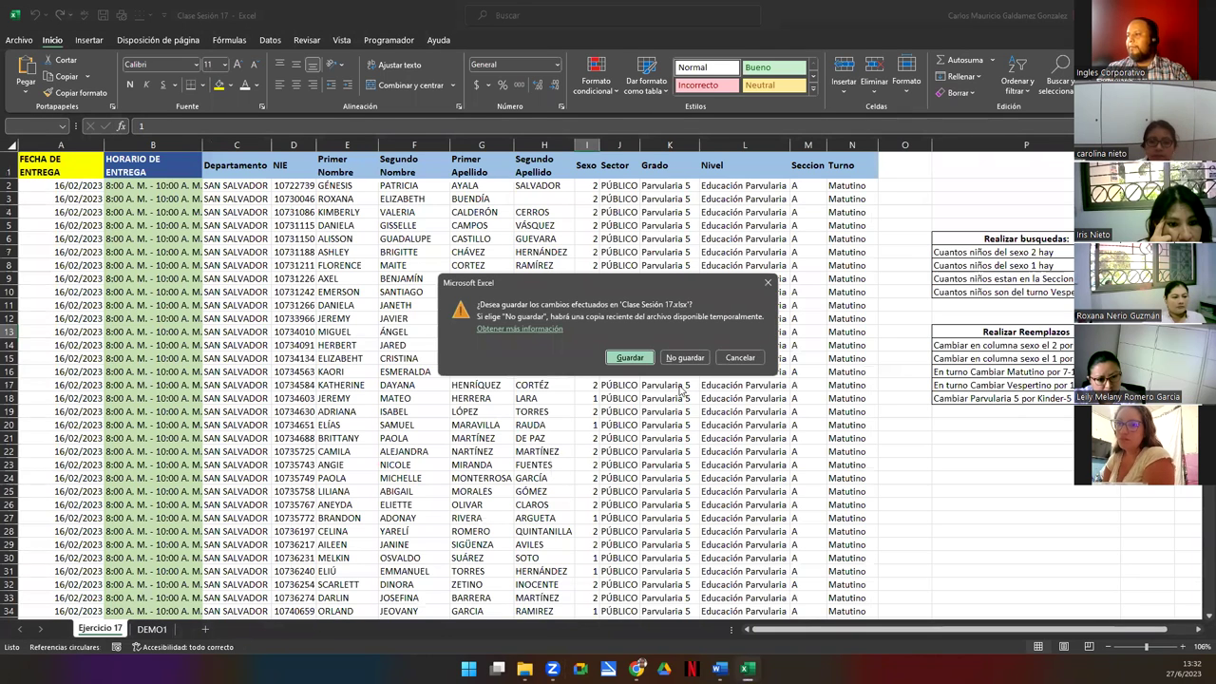
{"action": "left_click", "coordinate": [729, 364]}
{"action": "left_click", "coordinate": [166, 631]}
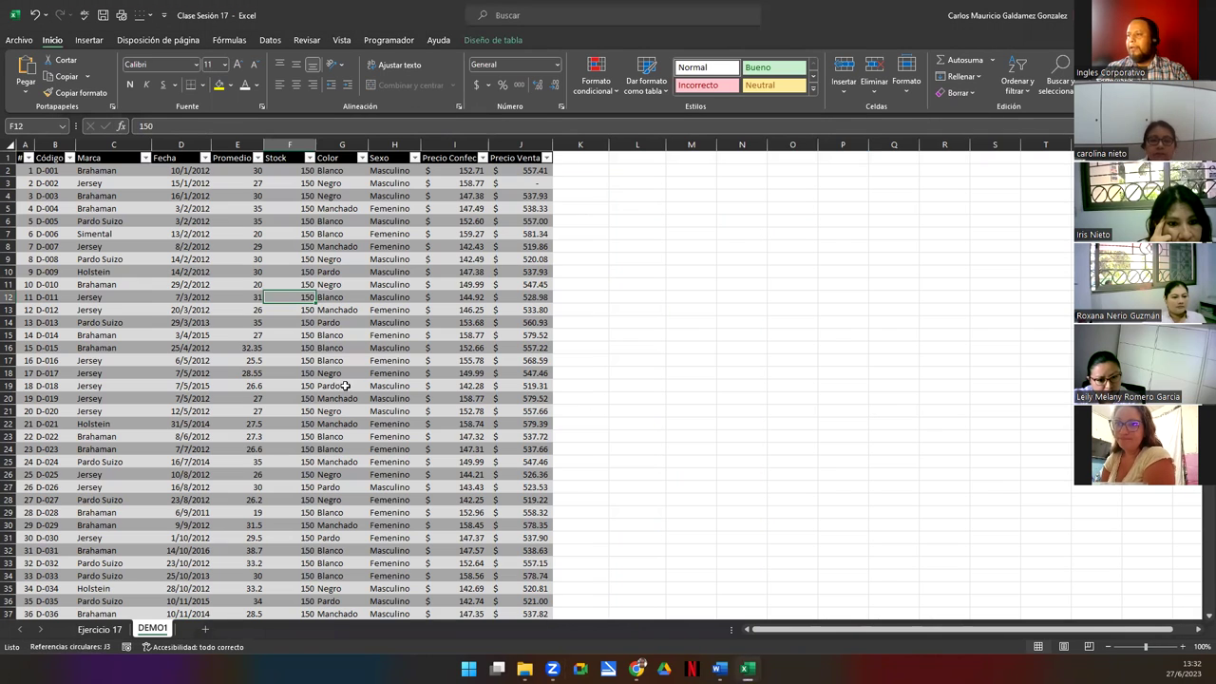
Fill the Precio Venta cell J5 upward over cells J2 to J4
{"action": "left_click", "coordinate": [529, 185]}
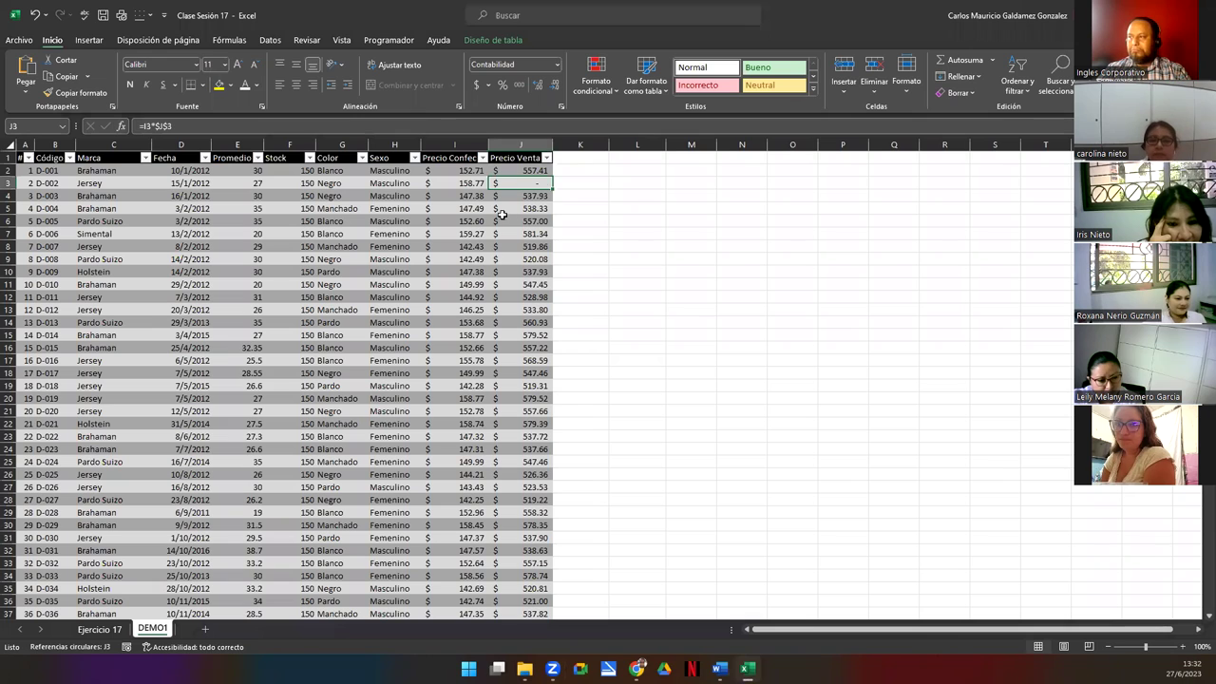
{"action": "left_click", "coordinate": [510, 209]}
{"action": "left_click_drag", "start_coordinate": [549, 214], "coordinate": [548, 171]}
{"action": "left_click", "coordinate": [471, 284]}
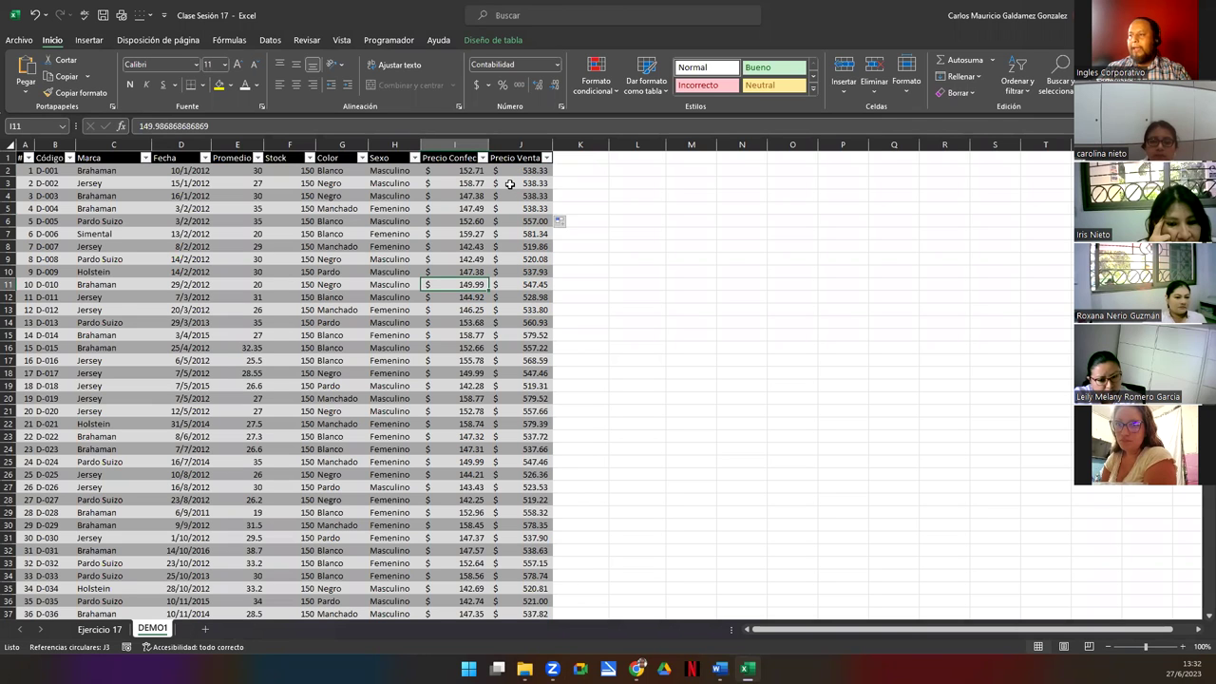
Enlarge the DEMO1 sheet to 130% and go through the table's column headers from # to Precio Venta
{"action": "scroll", "coordinate": [220, 364], "scroll_direction": "up", "scroll_amount": 1}
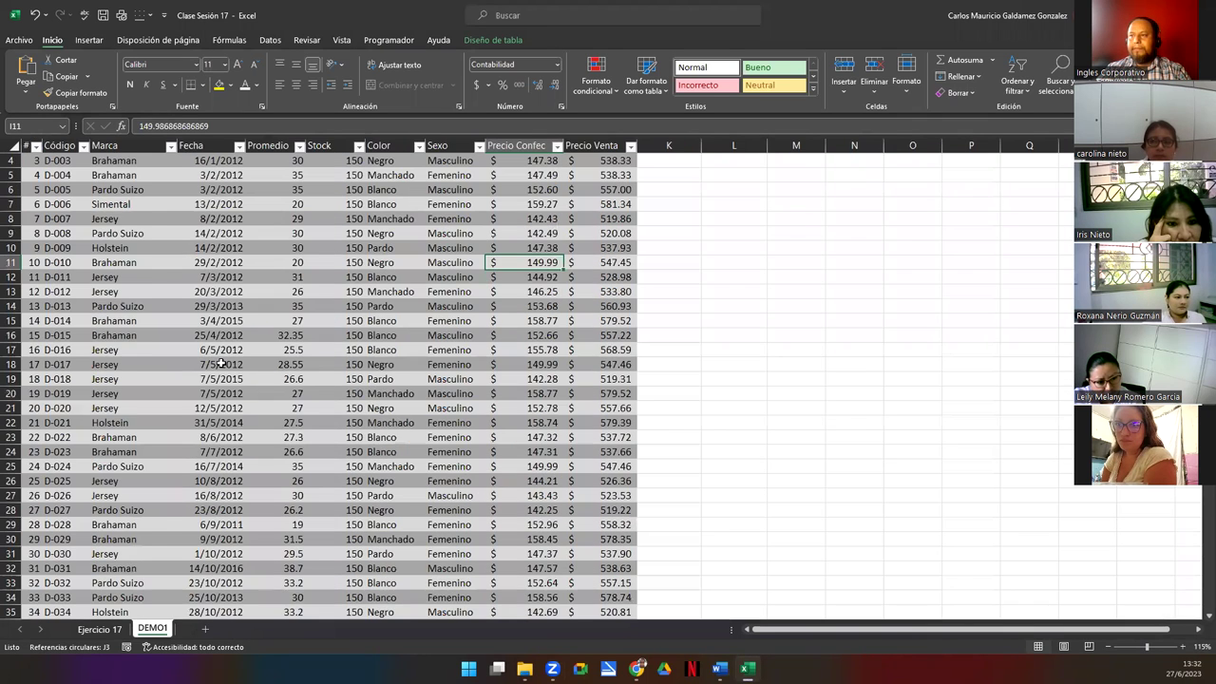
{"action": "scroll", "coordinate": [218, 361], "scroll_direction": "up", "scroll_amount": 1}
{"action": "scroll", "coordinate": [217, 361], "scroll_direction": "up", "scroll_amount": 1}
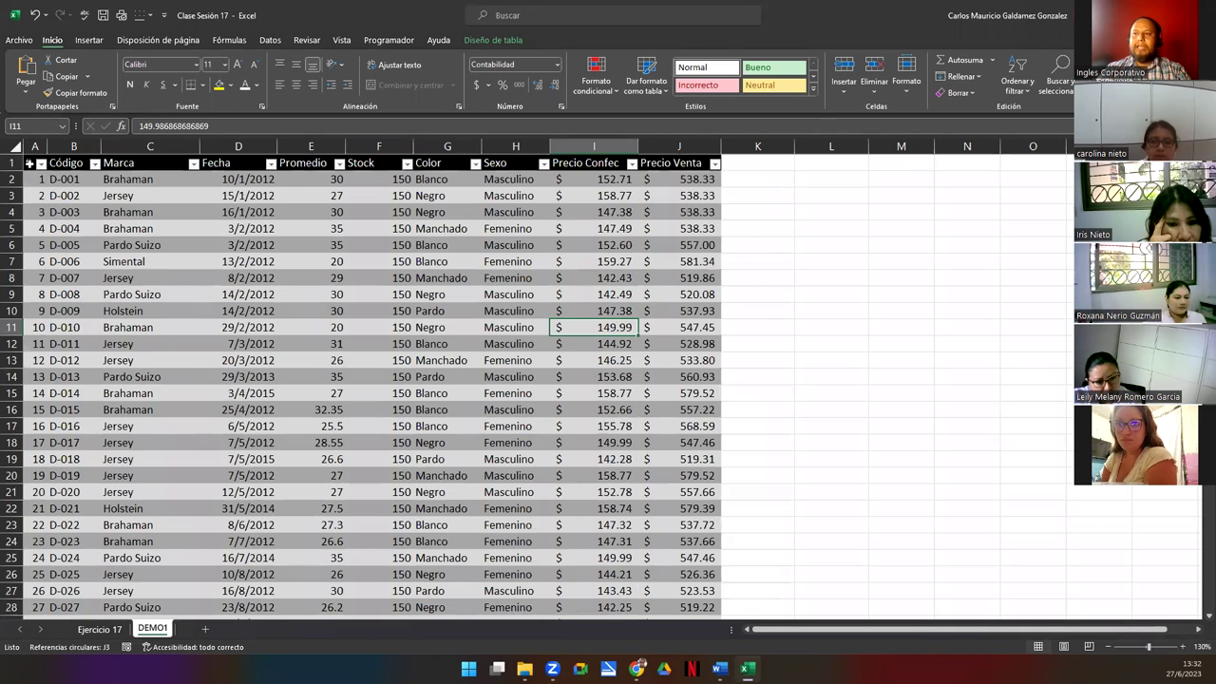
{"action": "left_click", "coordinate": [30, 164]}
{"action": "left_click", "coordinate": [90, 166]}
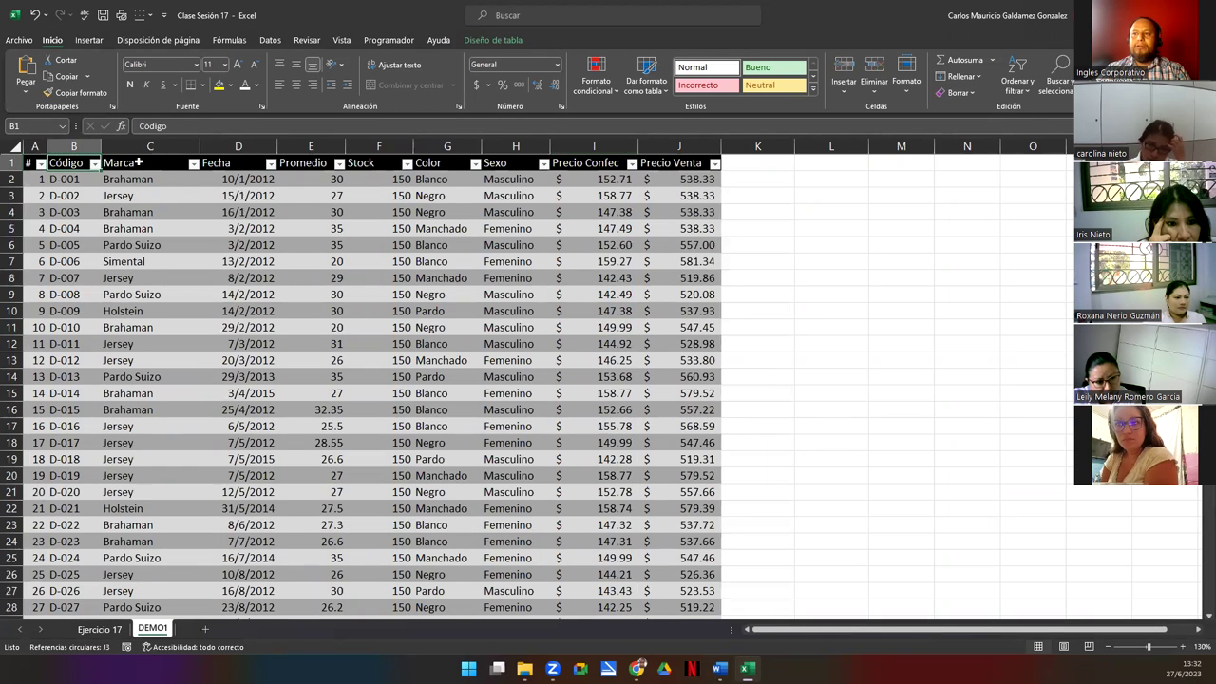
{"action": "left_click", "coordinate": [138, 162]}
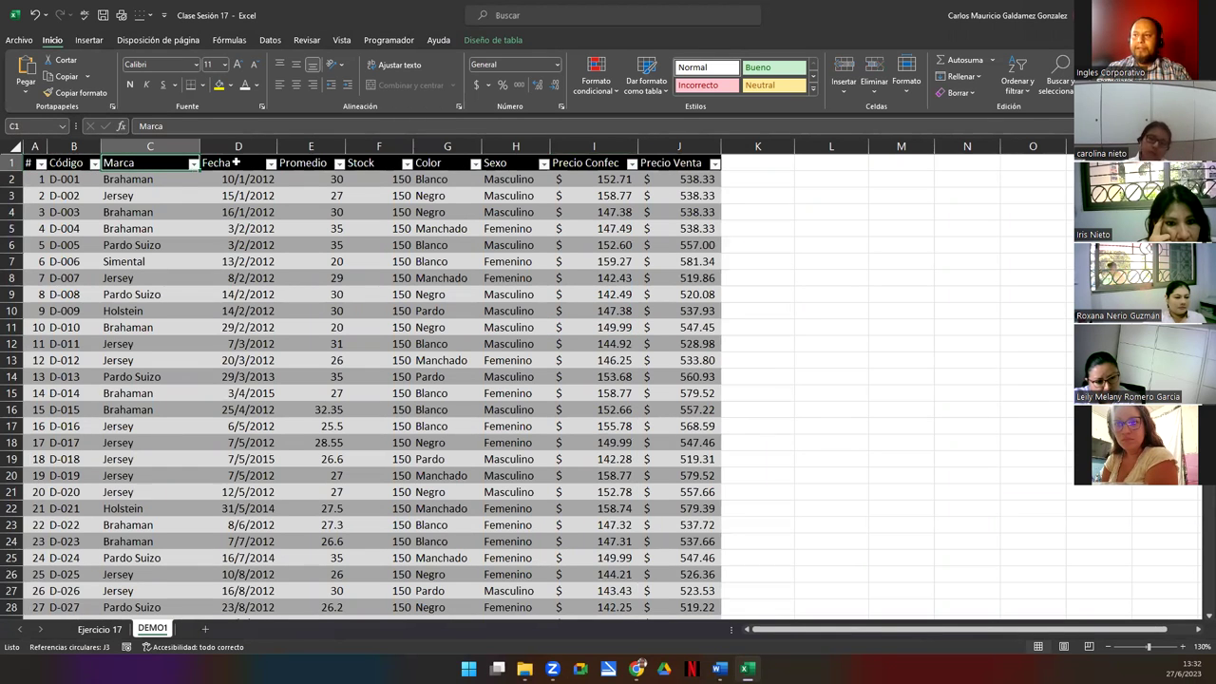
{"action": "left_click", "coordinate": [236, 162]}
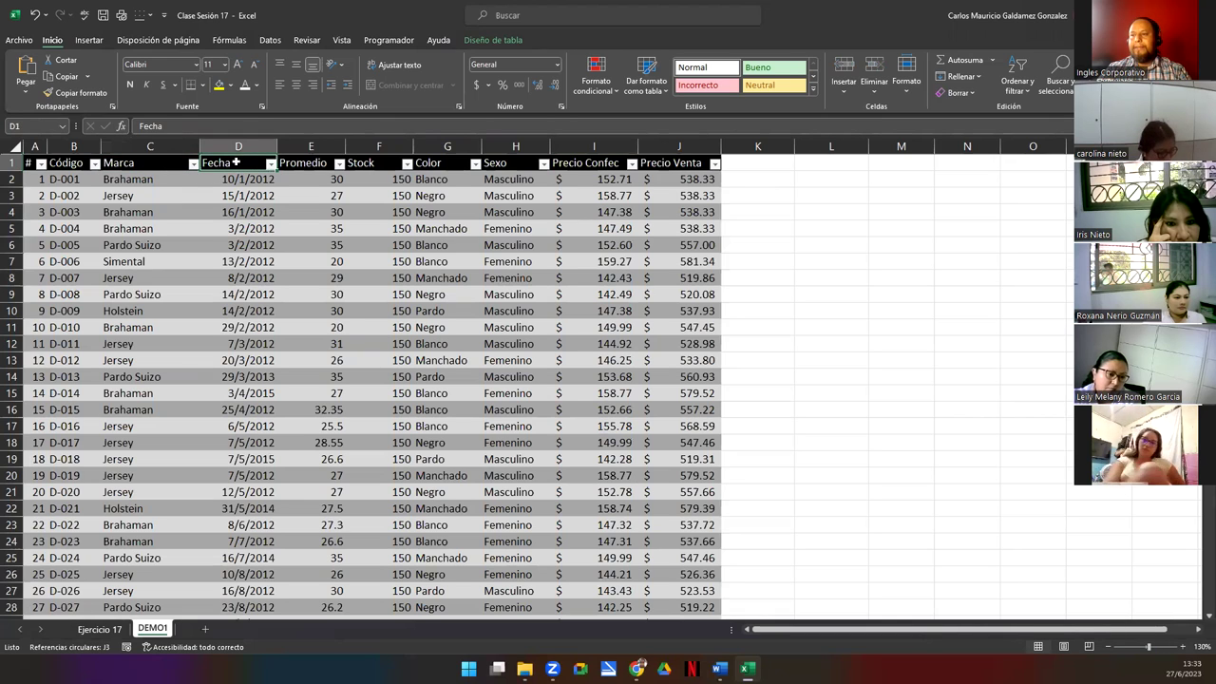
{"action": "left_click", "coordinate": [300, 164]}
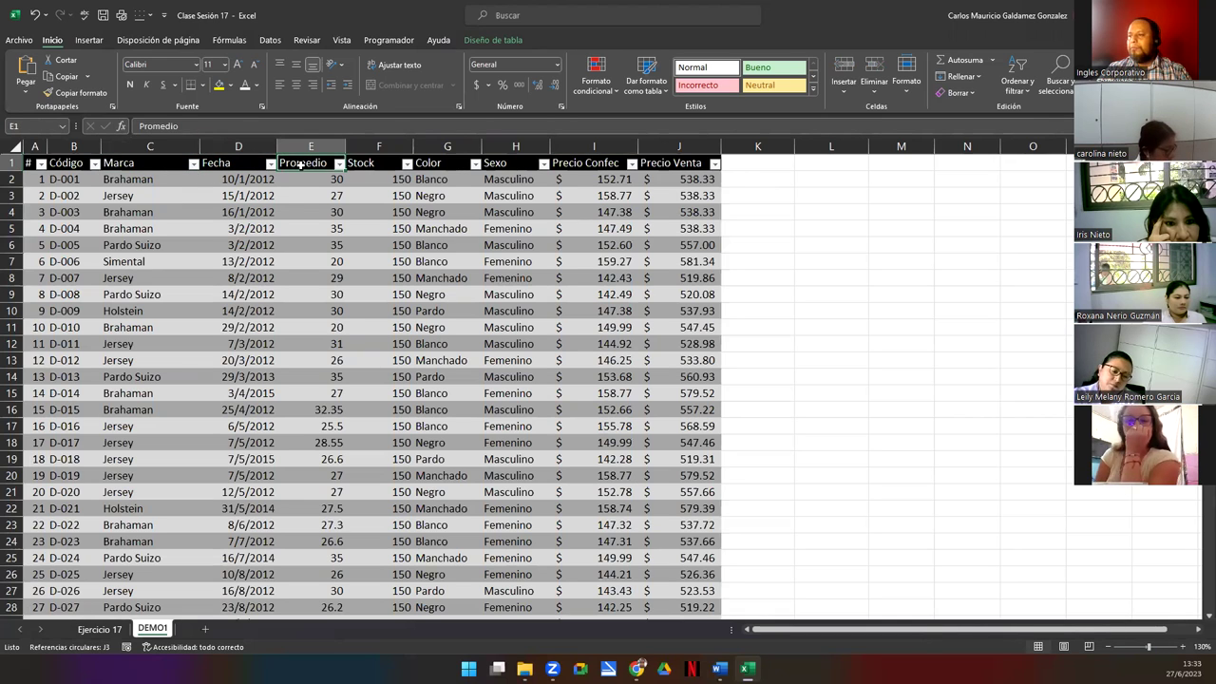
{"action": "left_click", "coordinate": [306, 197]}
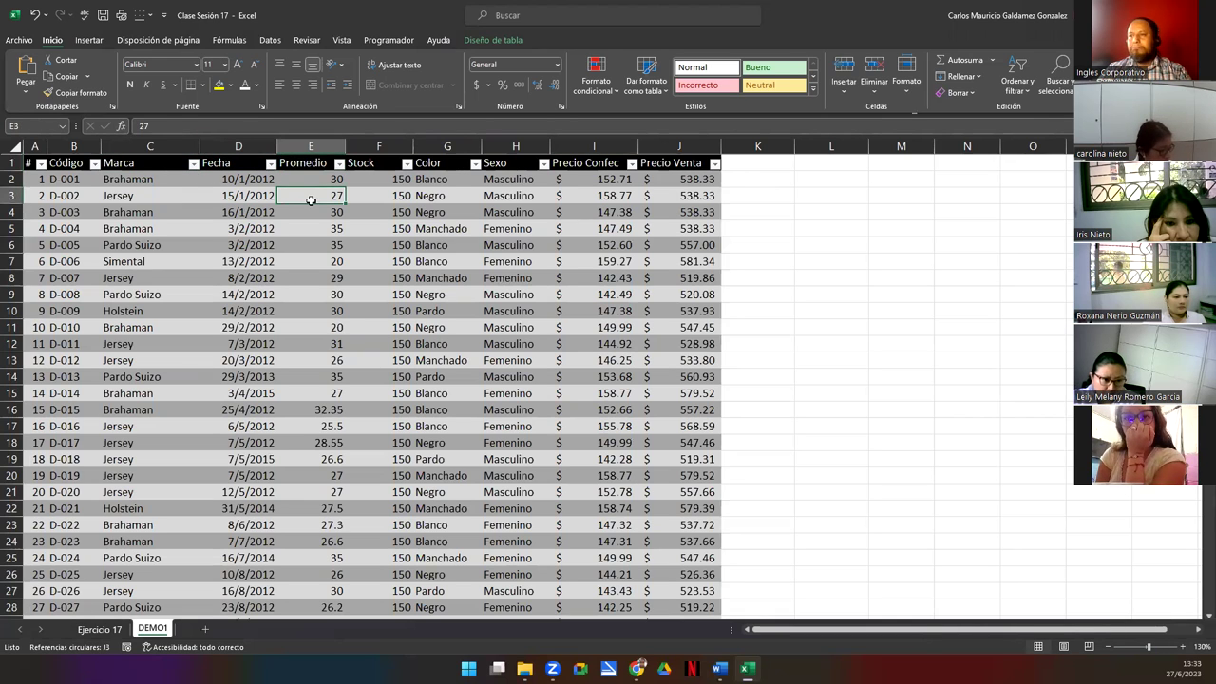
{"action": "left_click", "coordinate": [365, 178]}
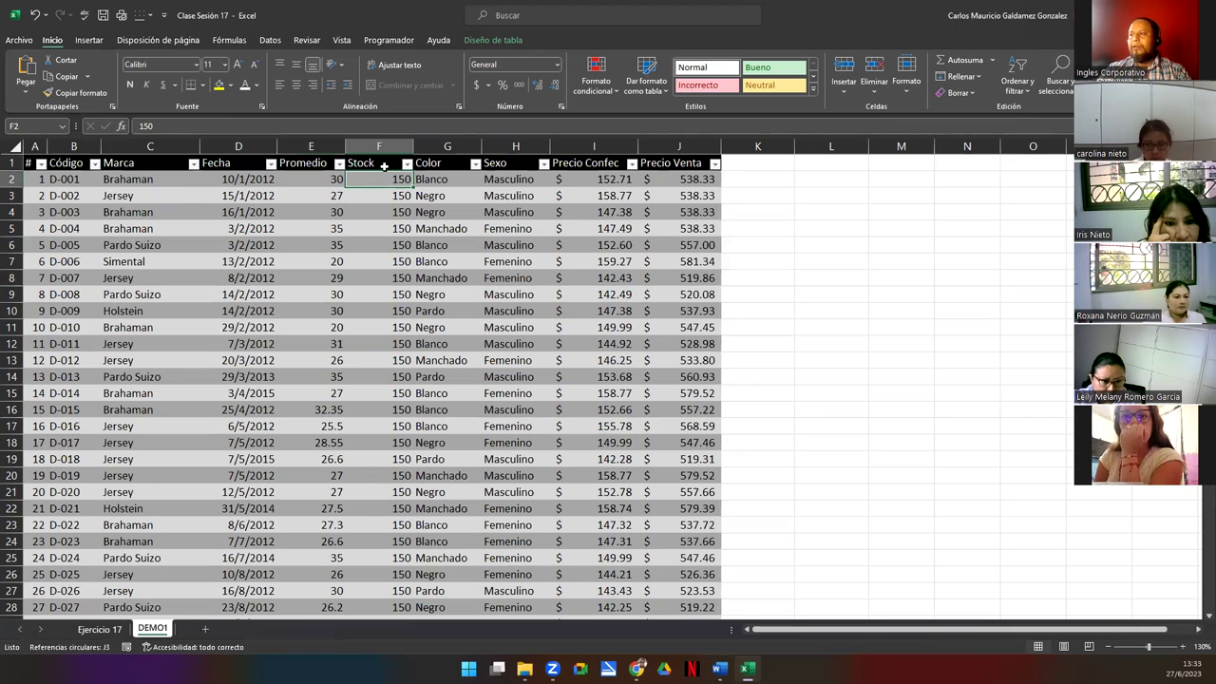
{"action": "key", "text": "Up"}
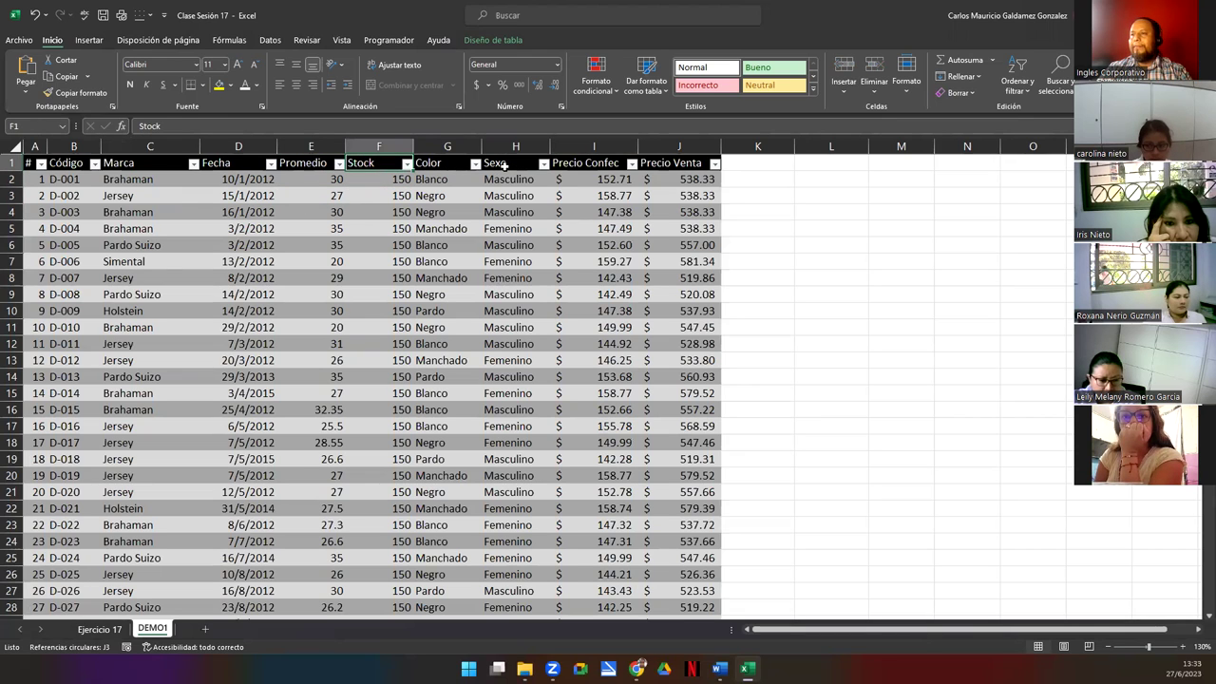
{"action": "left_click", "coordinate": [504, 164]}
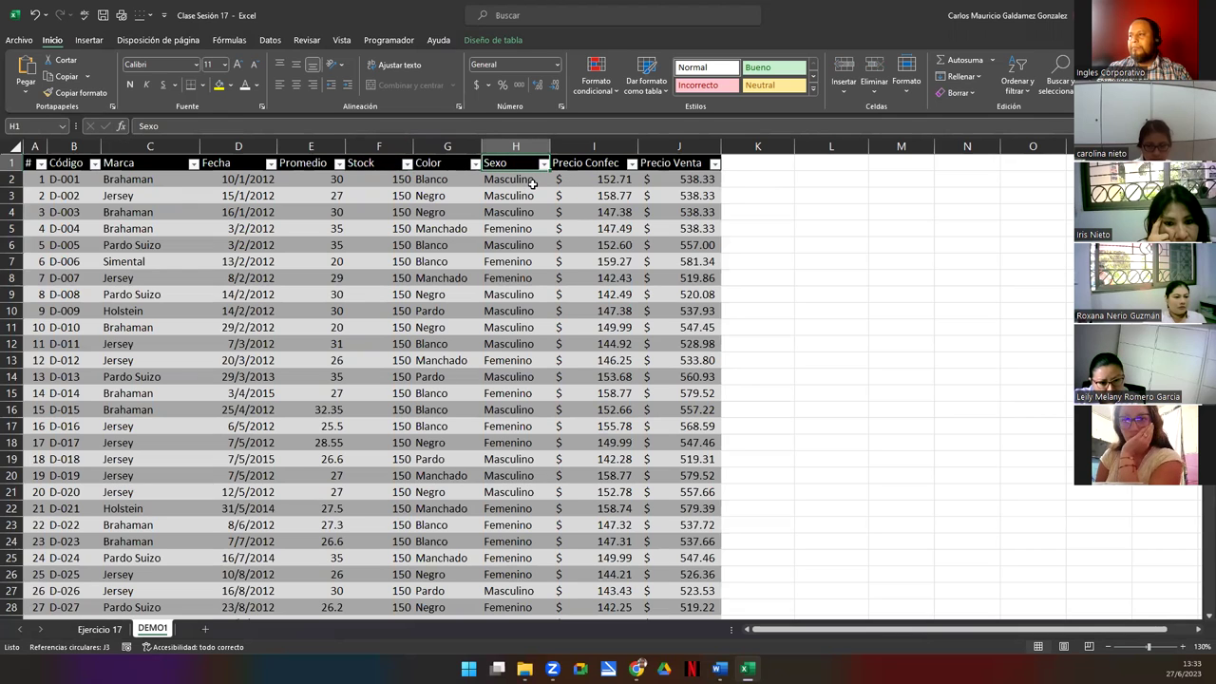
{"action": "left_click", "coordinate": [593, 167]}
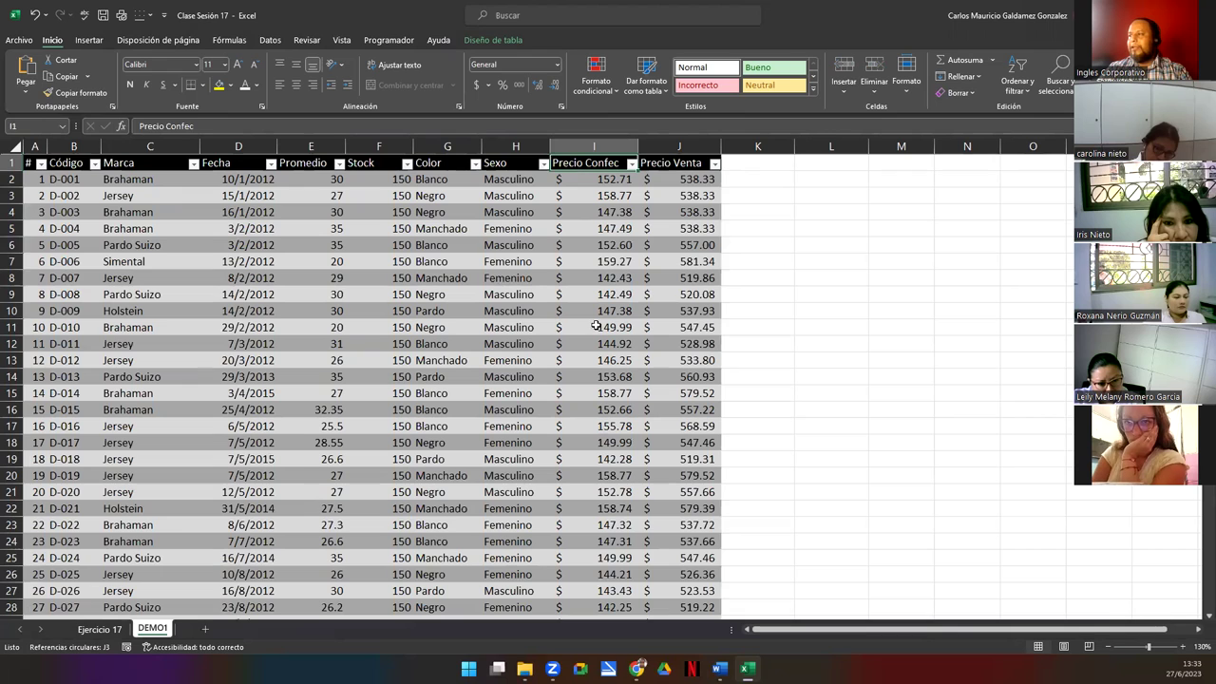
{"action": "left_click", "coordinate": [667, 164]}
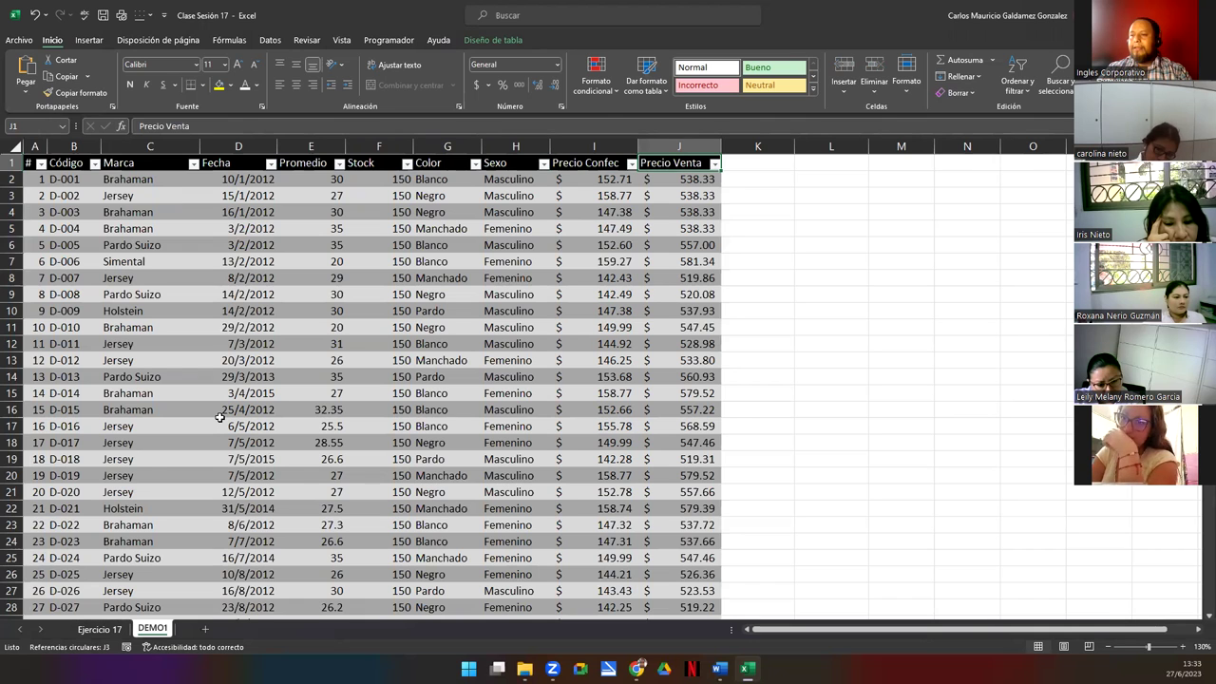
Look through the table's records down to the last row, checking the brands in the Marca column
{"action": "scroll", "coordinate": [191, 513], "scroll_direction": "down", "scroll_amount": 20}
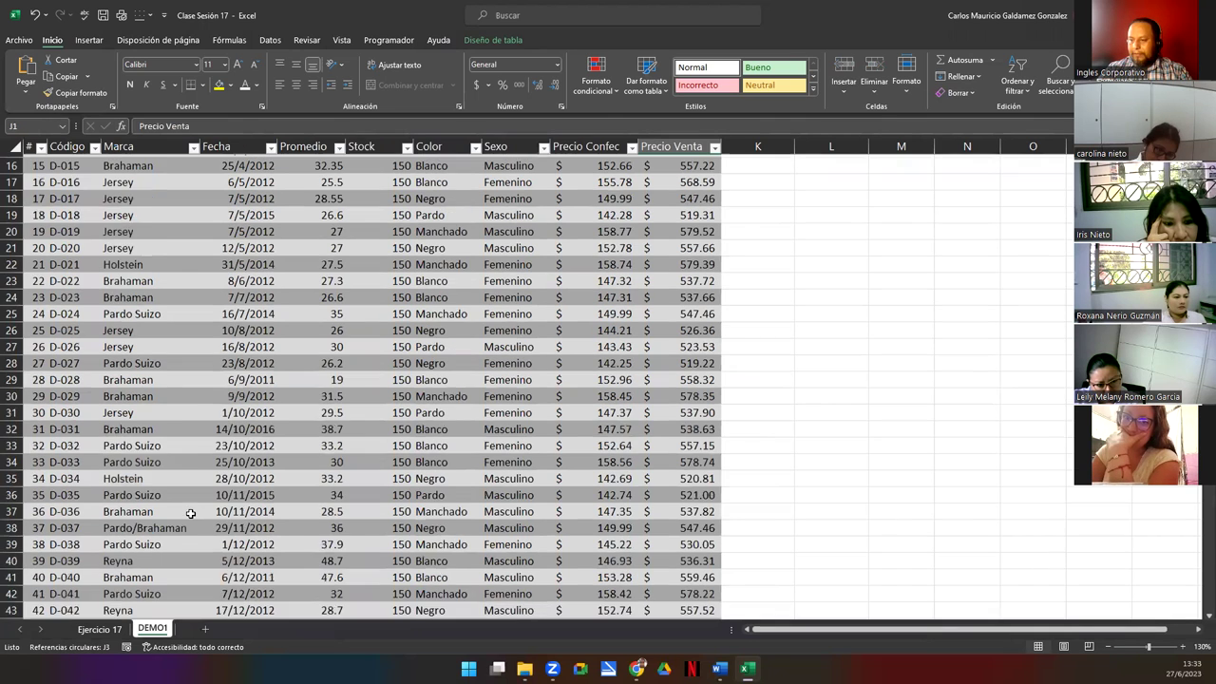
{"action": "scroll", "coordinate": [163, 524], "scroll_direction": "down", "scroll_amount": 9}
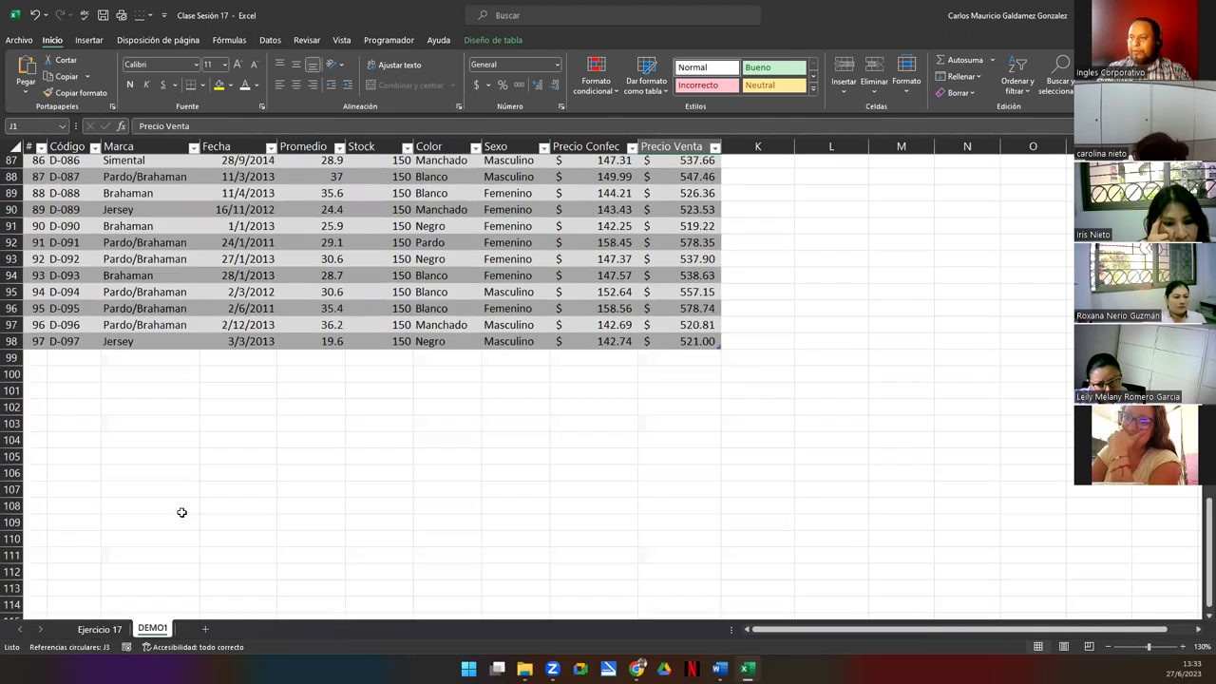
{"action": "scroll", "coordinate": [179, 511], "scroll_direction": "up", "scroll_amount": 19}
{"action": "scroll", "coordinate": [182, 496], "scroll_direction": "up", "scroll_amount": 10}
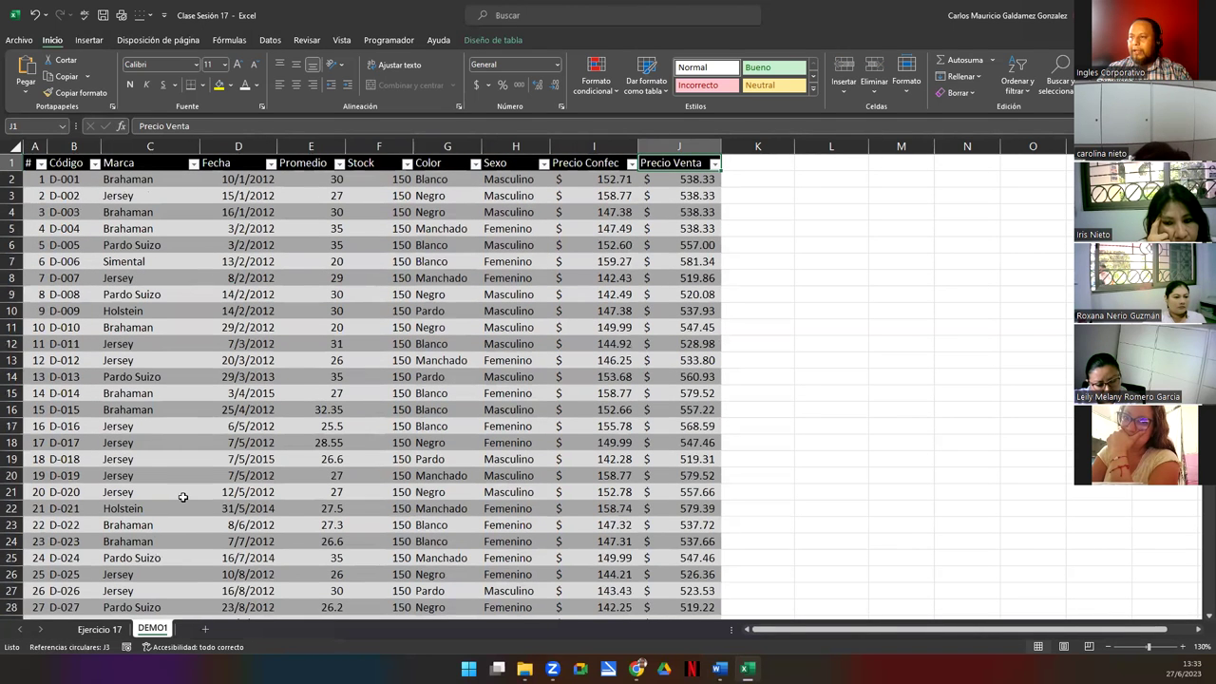
{"action": "left_click", "coordinate": [114, 182]}
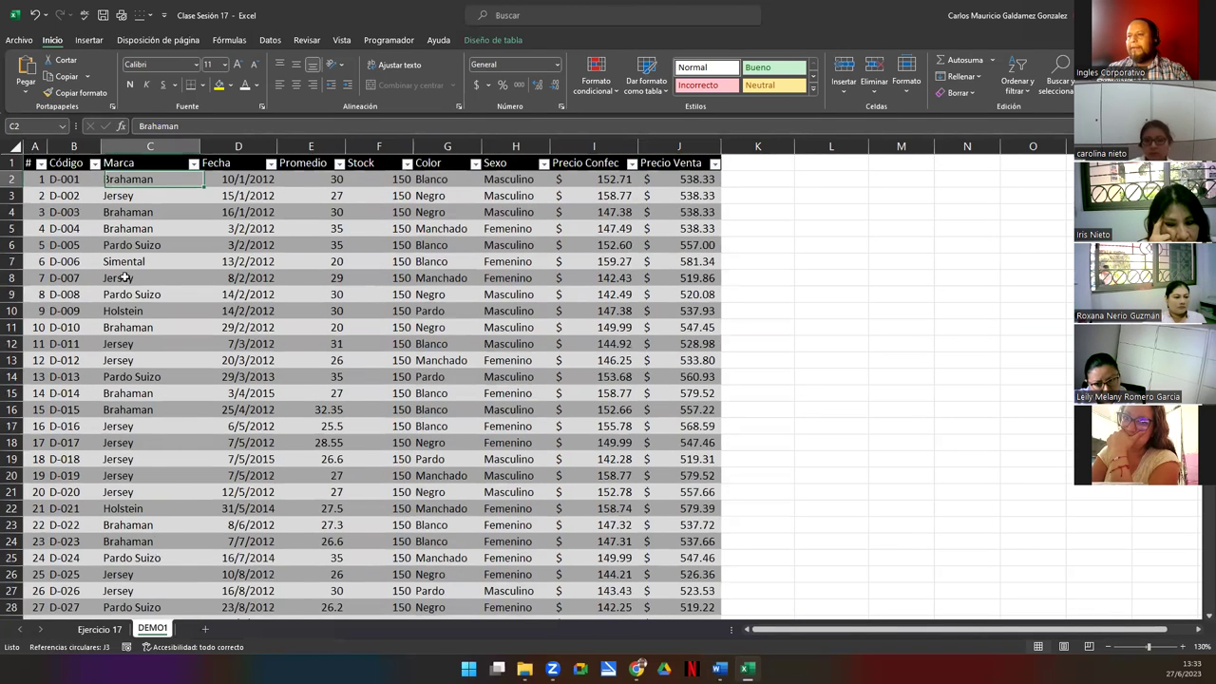
{"action": "left_click", "coordinate": [156, 498]}
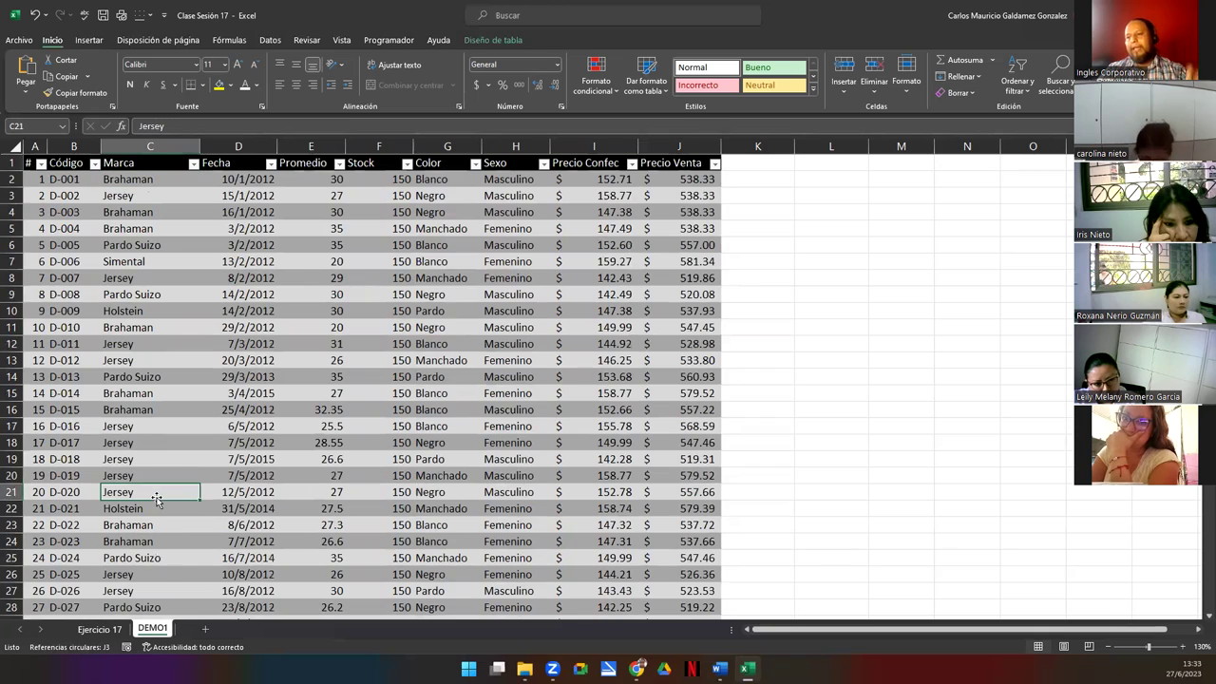
{"action": "scroll", "coordinate": [159, 501], "scroll_direction": "down", "scroll_amount": 15}
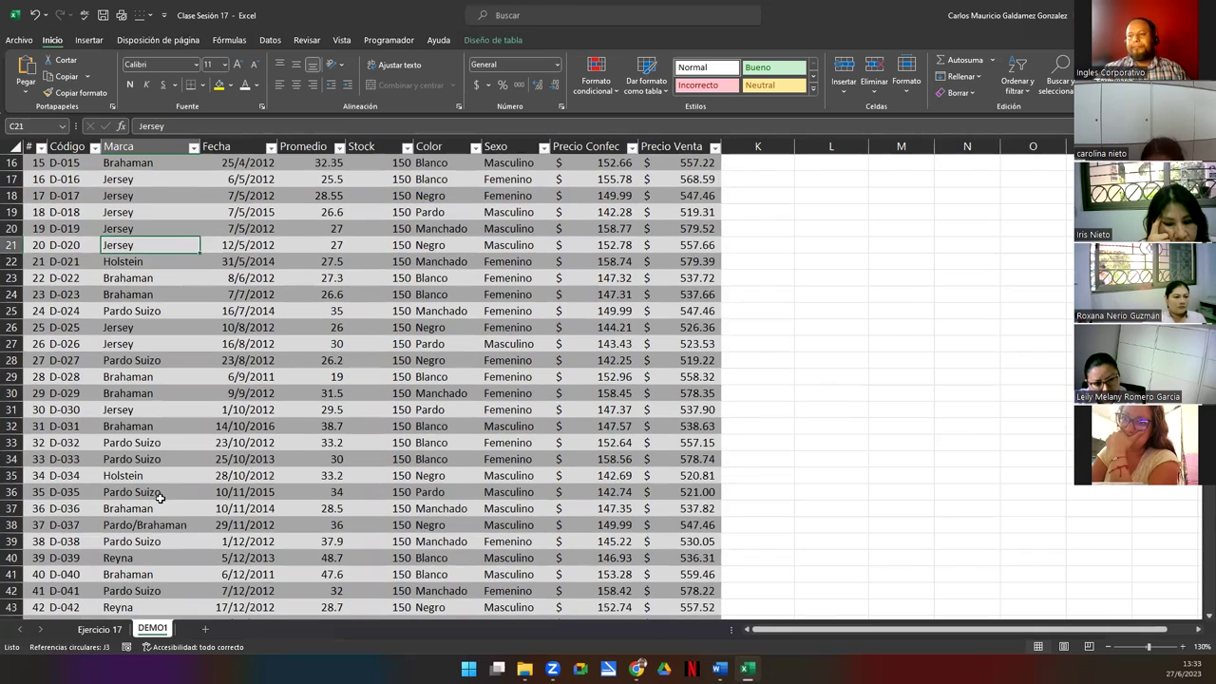
{"action": "scroll", "coordinate": [161, 494], "scroll_direction": "down", "scroll_amount": 15}
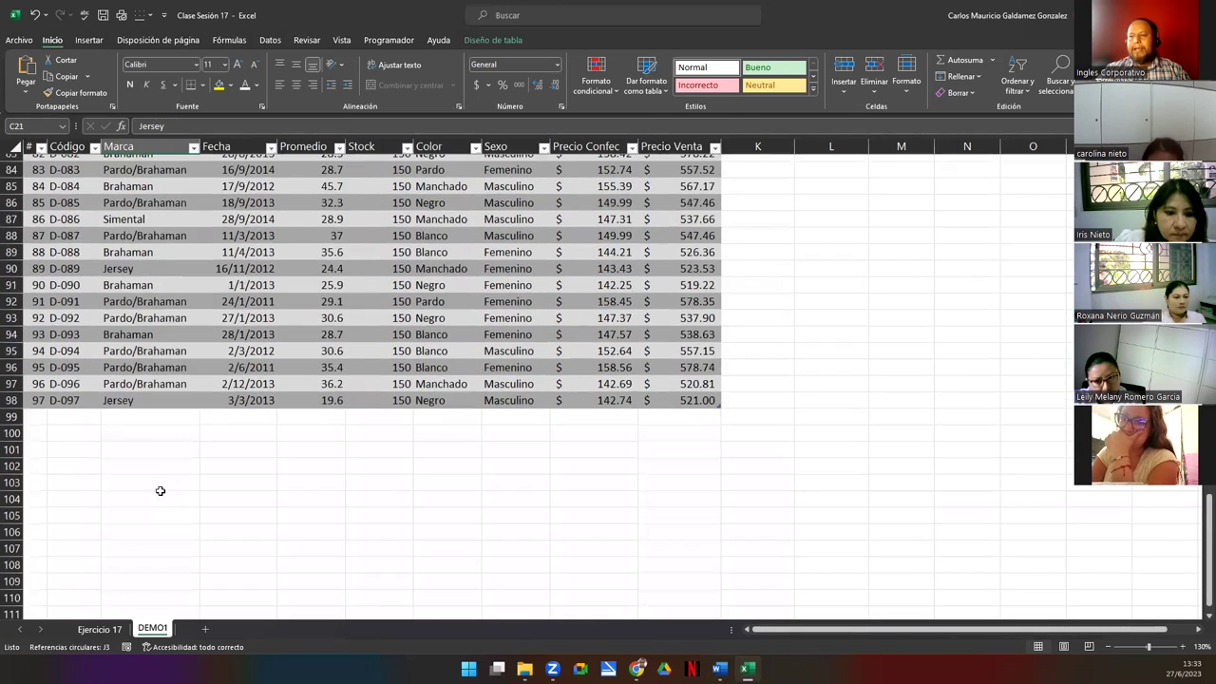
{"action": "scroll", "coordinate": [138, 431], "scroll_direction": "up", "scroll_amount": 10}
{"action": "scroll", "coordinate": [139, 435], "scroll_direction": "up", "scroll_amount": 20}
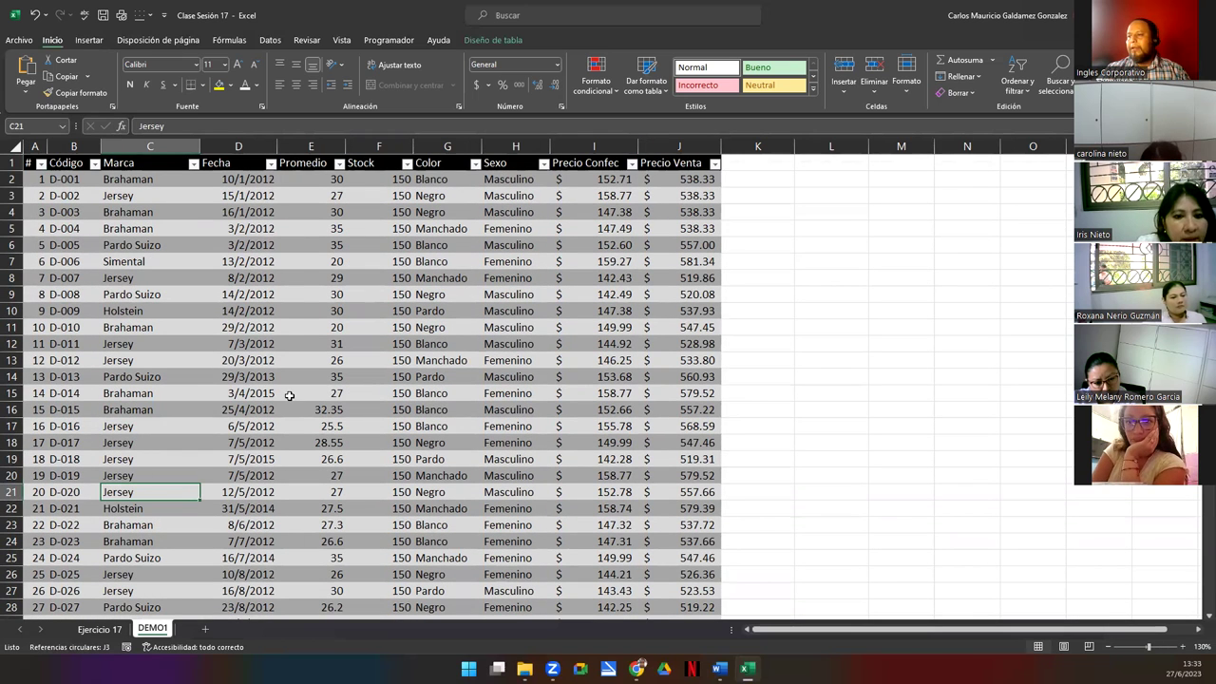
Select all values of the Stock column, F2 to F98, to review them
{"action": "left_click_drag", "start_coordinate": [380, 179], "coordinate": [382, 508]}
{"action": "scroll", "coordinate": [381, 509], "scroll_direction": "down", "scroll_amount": 20}
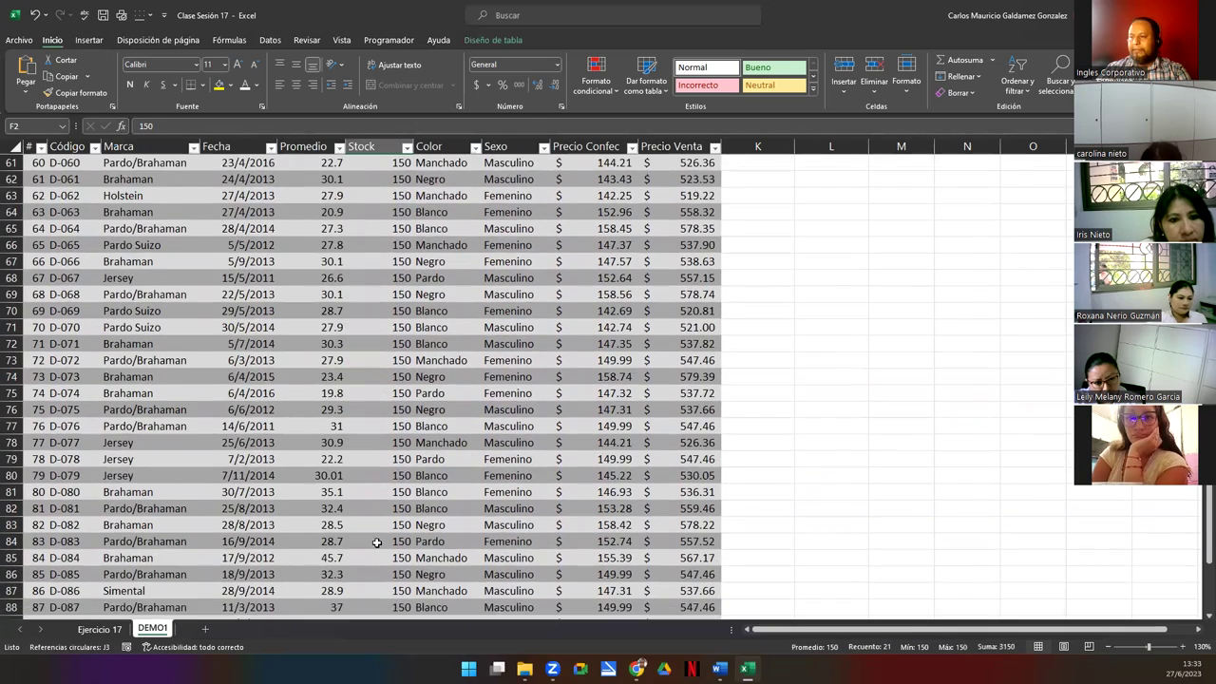
{"action": "scroll", "coordinate": [377, 542], "scroll_direction": "down", "scroll_amount": 5}
{"action": "left_click", "coordinate": [373, 527], "text": "shift"}
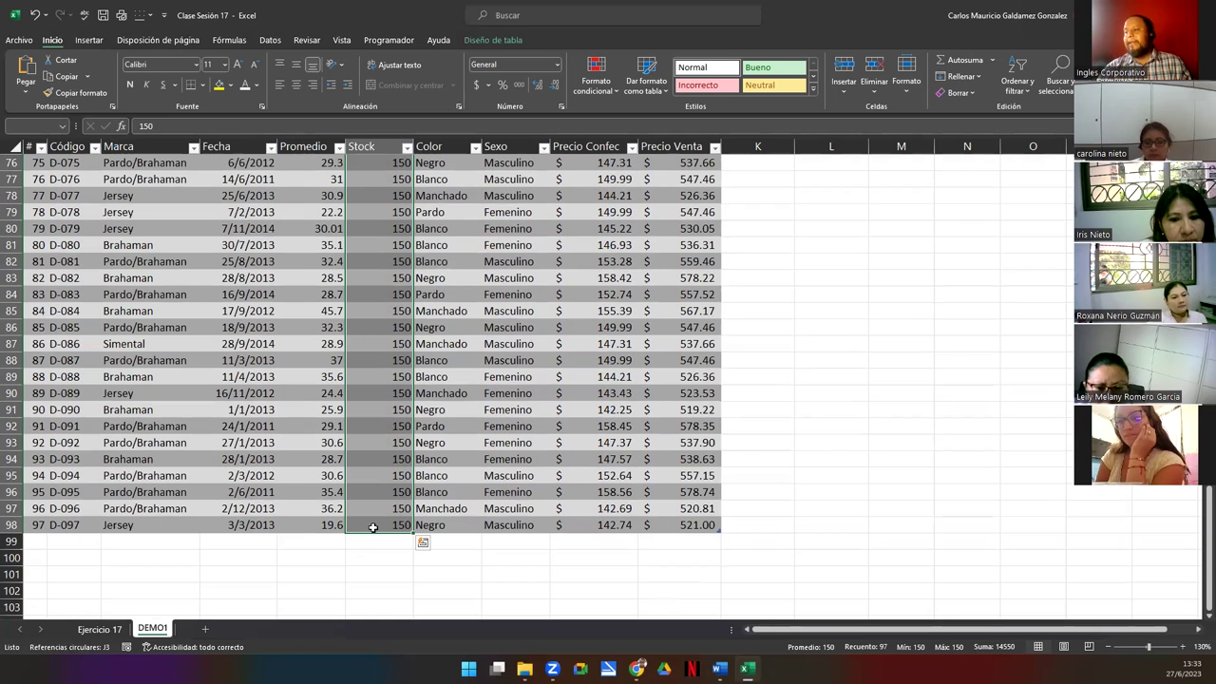
{"action": "scroll", "coordinate": [418, 482], "scroll_direction": "up", "scroll_amount": 20}
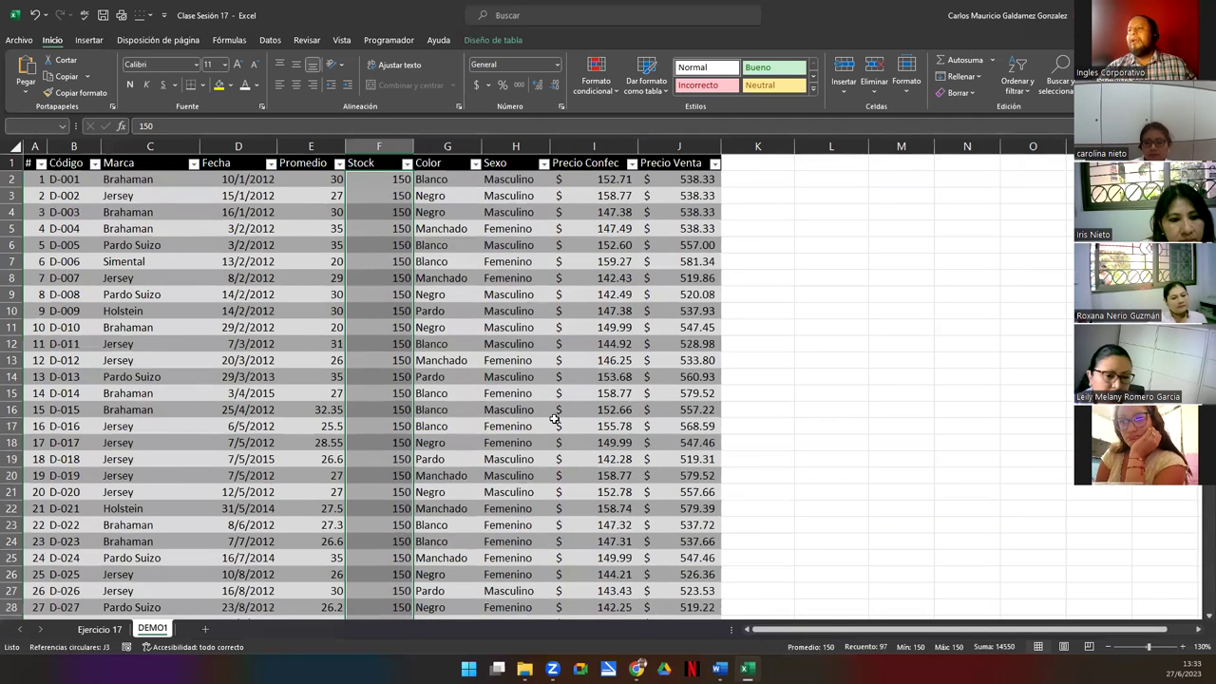
Open Find and Replace beside the table, view the replace fields, collapse the extra options and return to the find fields
{"action": "left_click", "coordinate": [450, 380]}
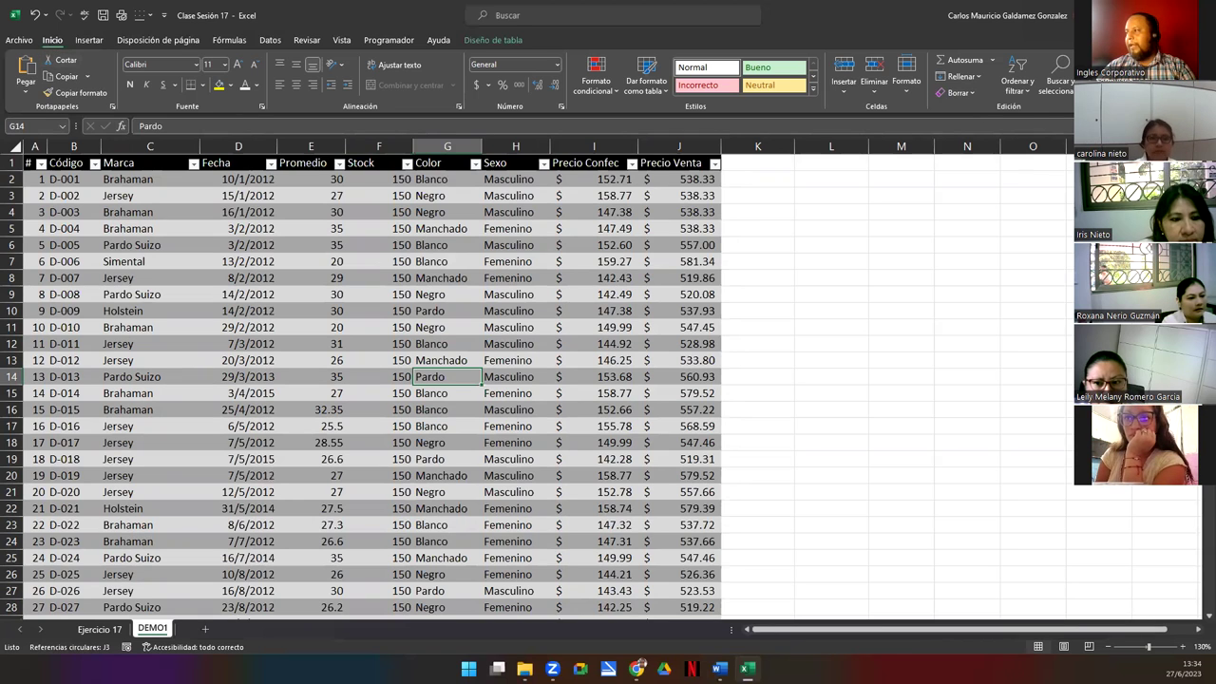
{"action": "left_click", "coordinate": [1055, 84]}
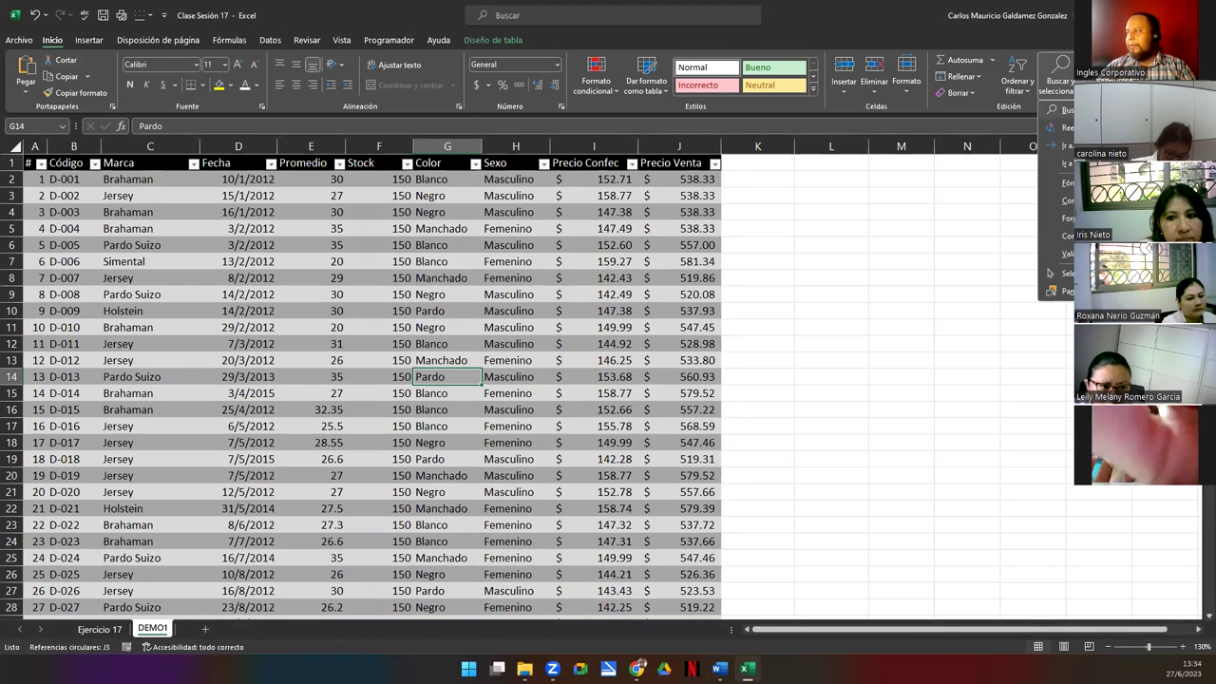
{"action": "left_click", "coordinate": [1064, 110]}
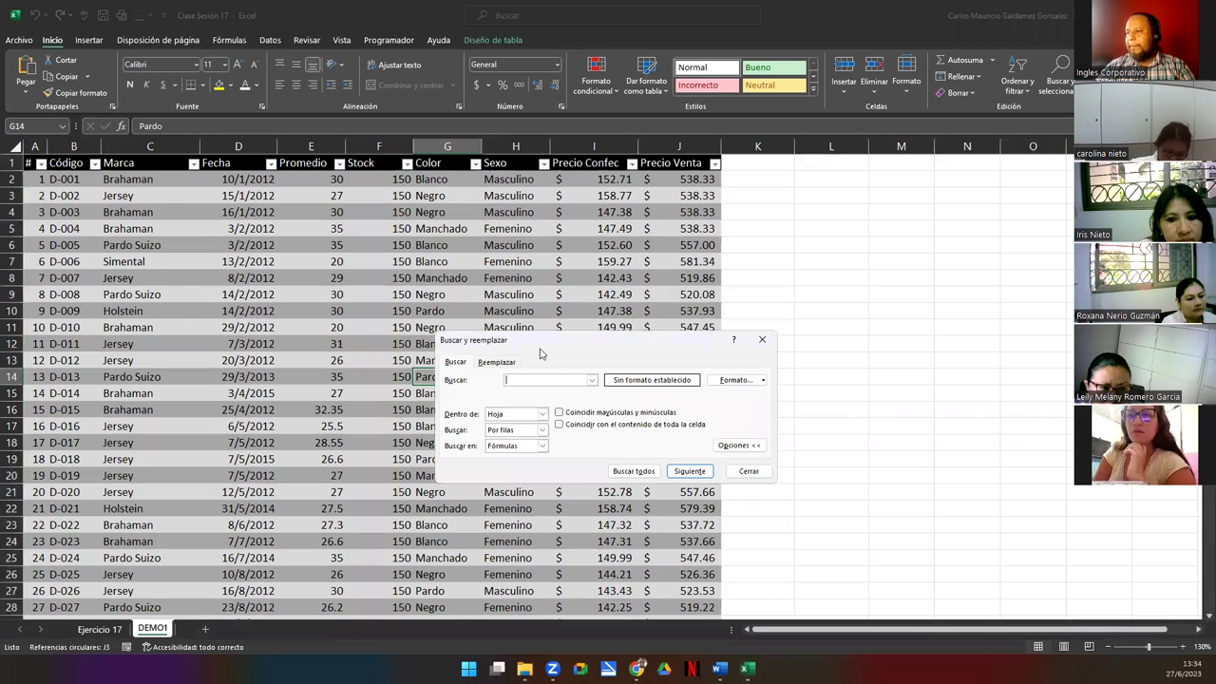
{"action": "left_click_drag", "start_coordinate": [597, 337], "coordinate": [828, 288]}
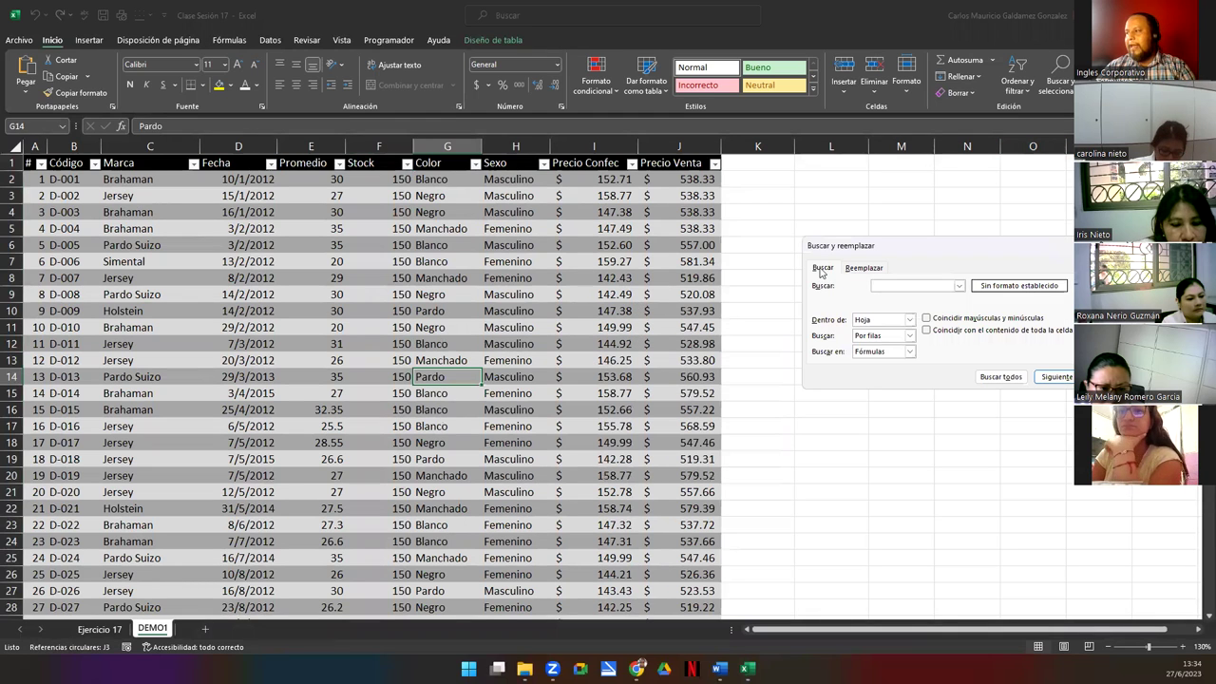
{"action": "left_click", "coordinate": [862, 269]}
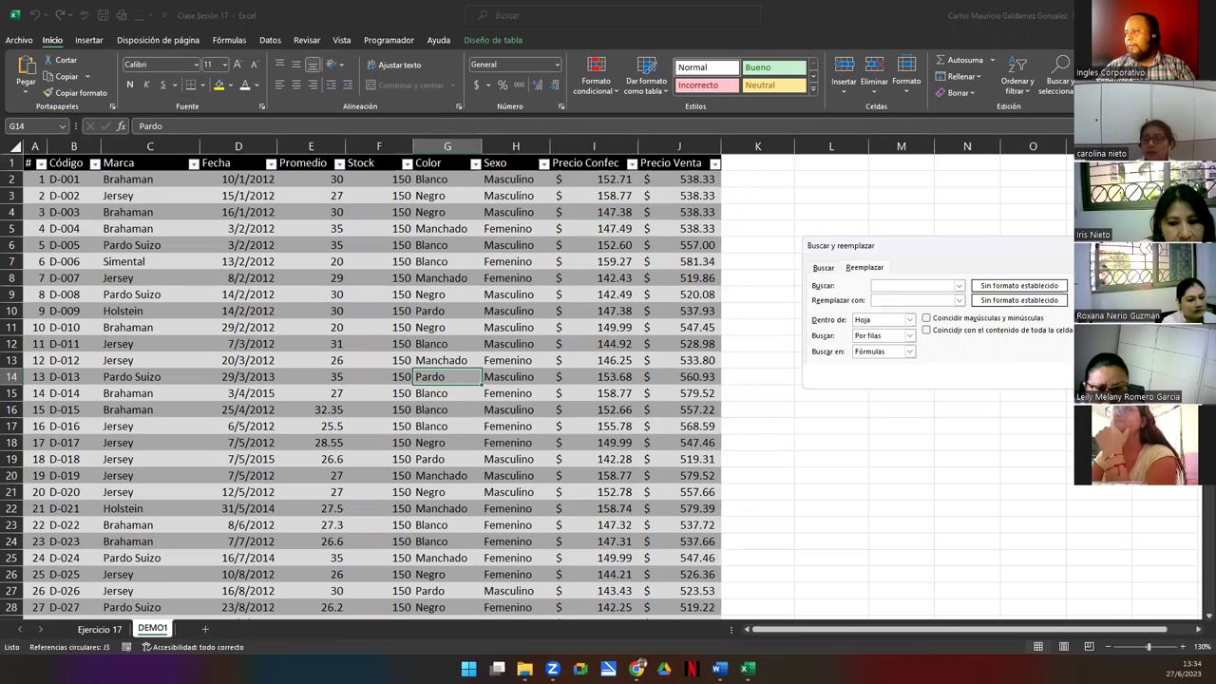
{"action": "key", "text": "alt+t"}
{"action": "left_click", "coordinate": [823, 267]}
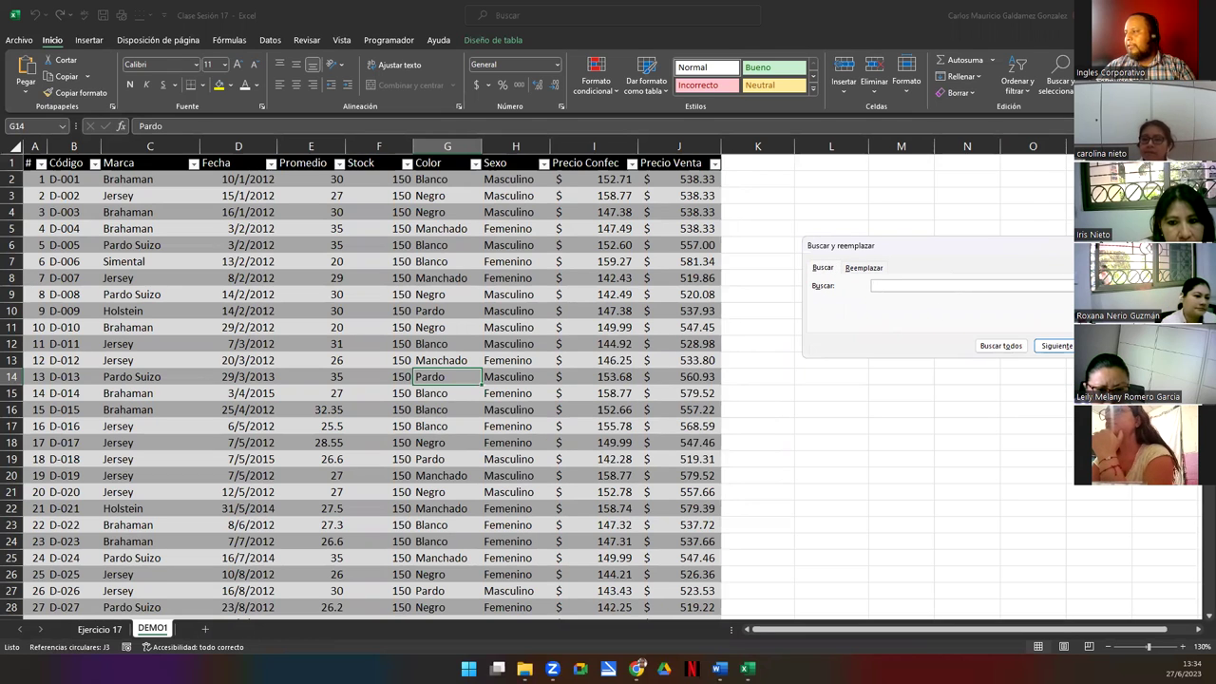
Search the sheet for all occurrences of code D-025 and go to the matching cell B26
{"action": "key", "text": "alt+t"}
{"action": "key", "text": "alt+t"}
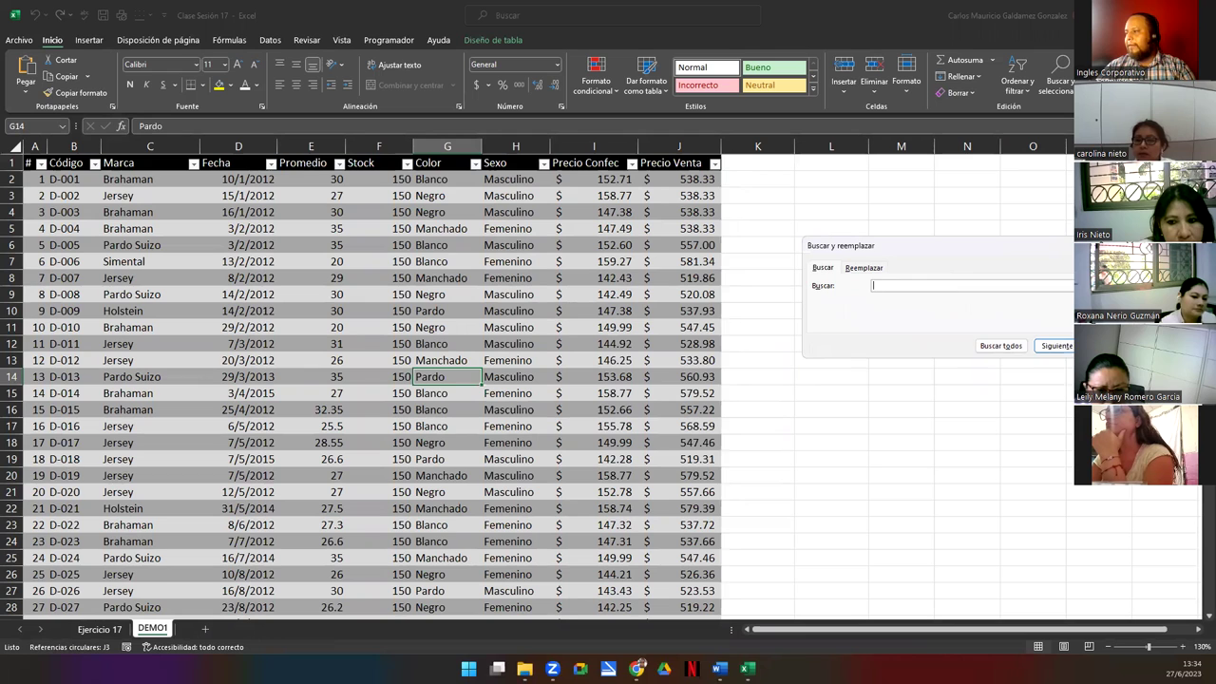
{"action": "key", "text": "alt+t"}
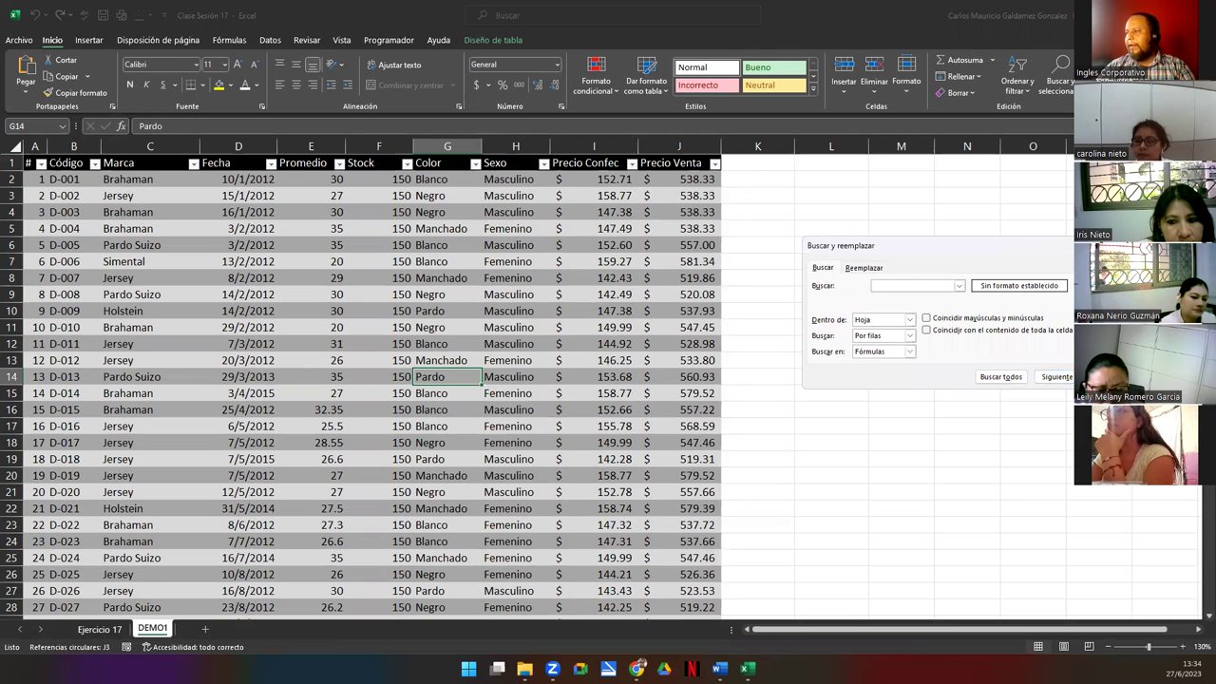
{"action": "key", "text": "alt+t"}
{"action": "left_click_drag", "start_coordinate": [904, 247], "coordinate": [697, 243]}
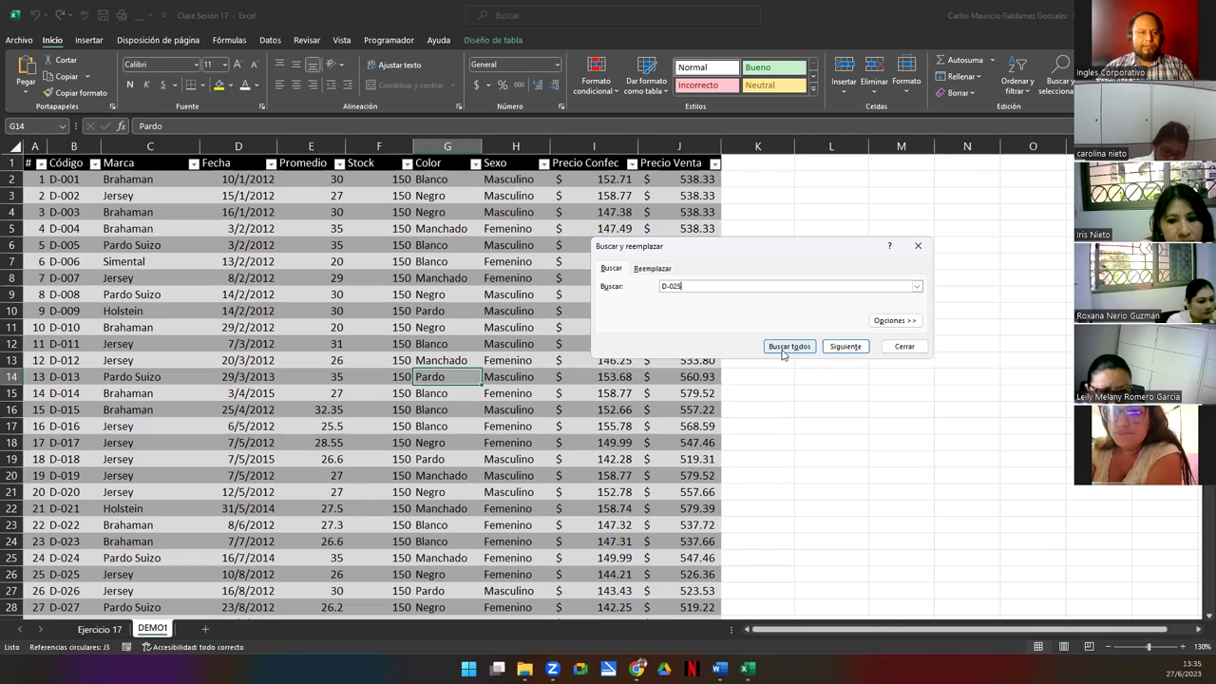
{"action": "left_click", "coordinate": [789, 347]}
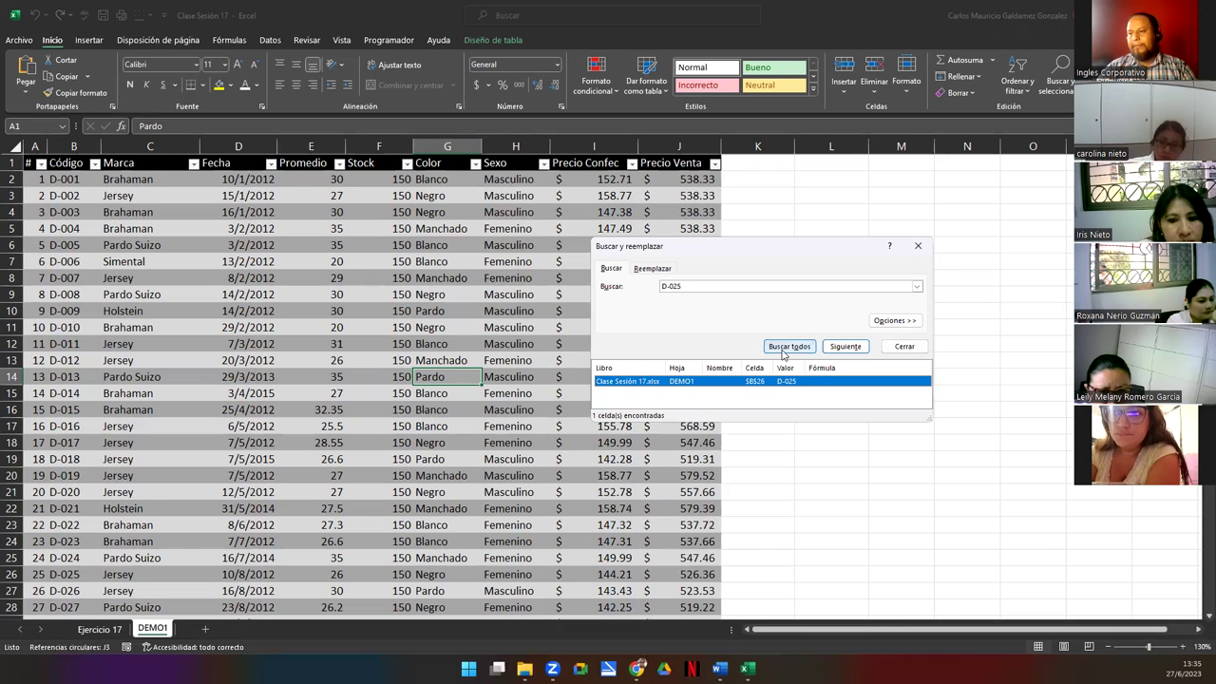
{"action": "left_click", "coordinate": [628, 382]}
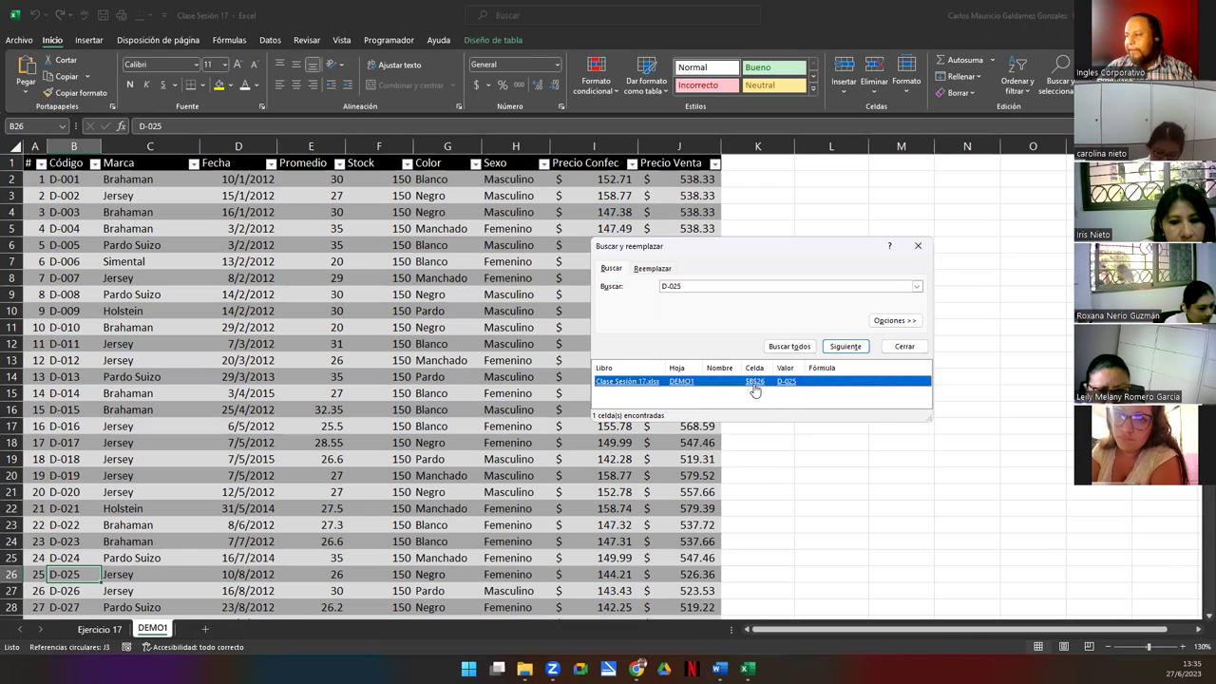
{"action": "left_click", "coordinate": [80, 574]}
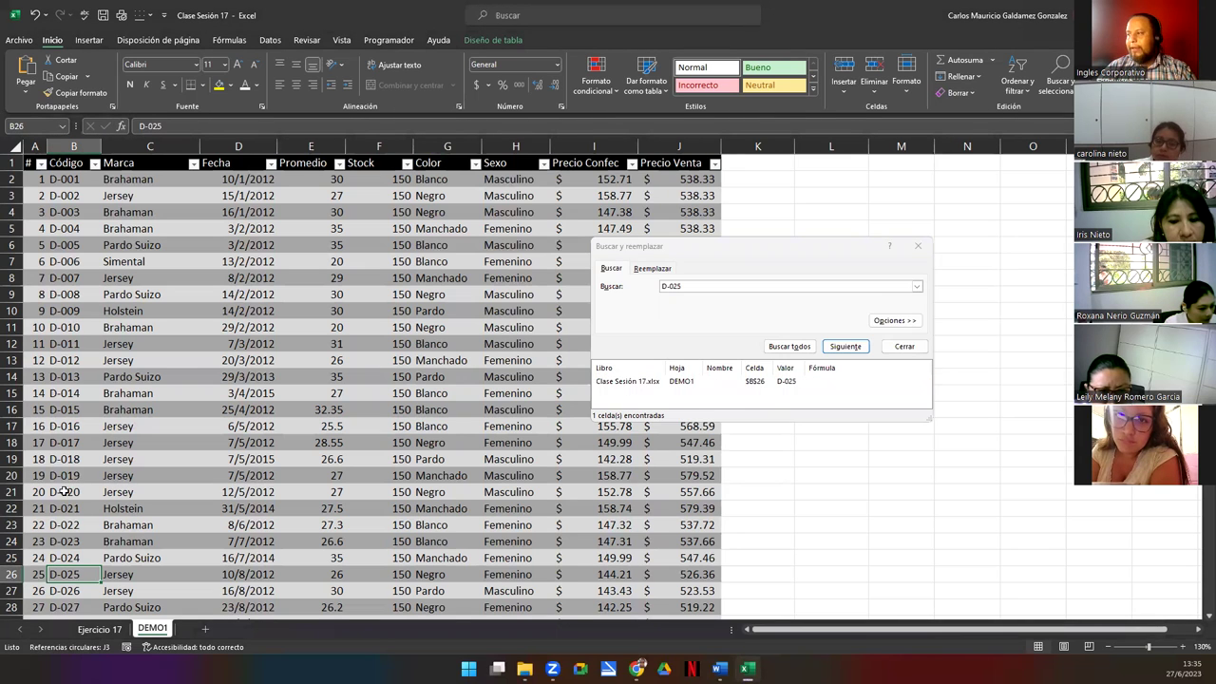
{"action": "left_click", "coordinate": [789, 389]}
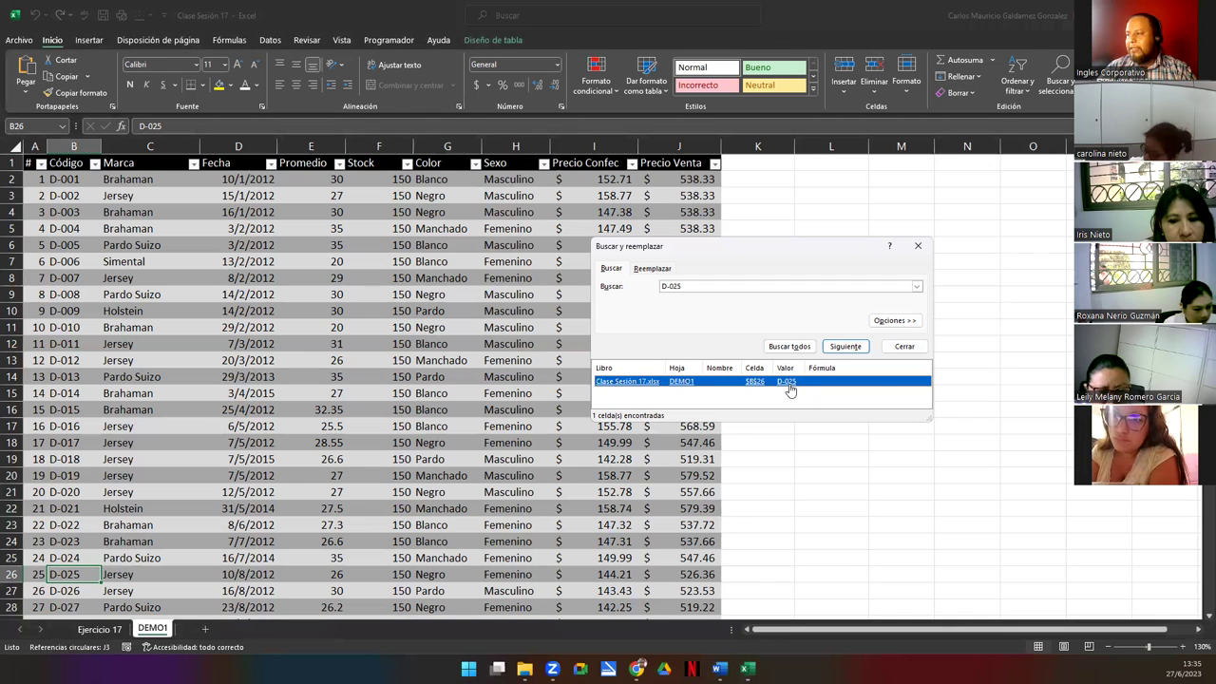
Shorten the search text to 025, list all matches, enlarge the results list and move the dialog beside the table
{"action": "left_click", "coordinate": [706, 289]}
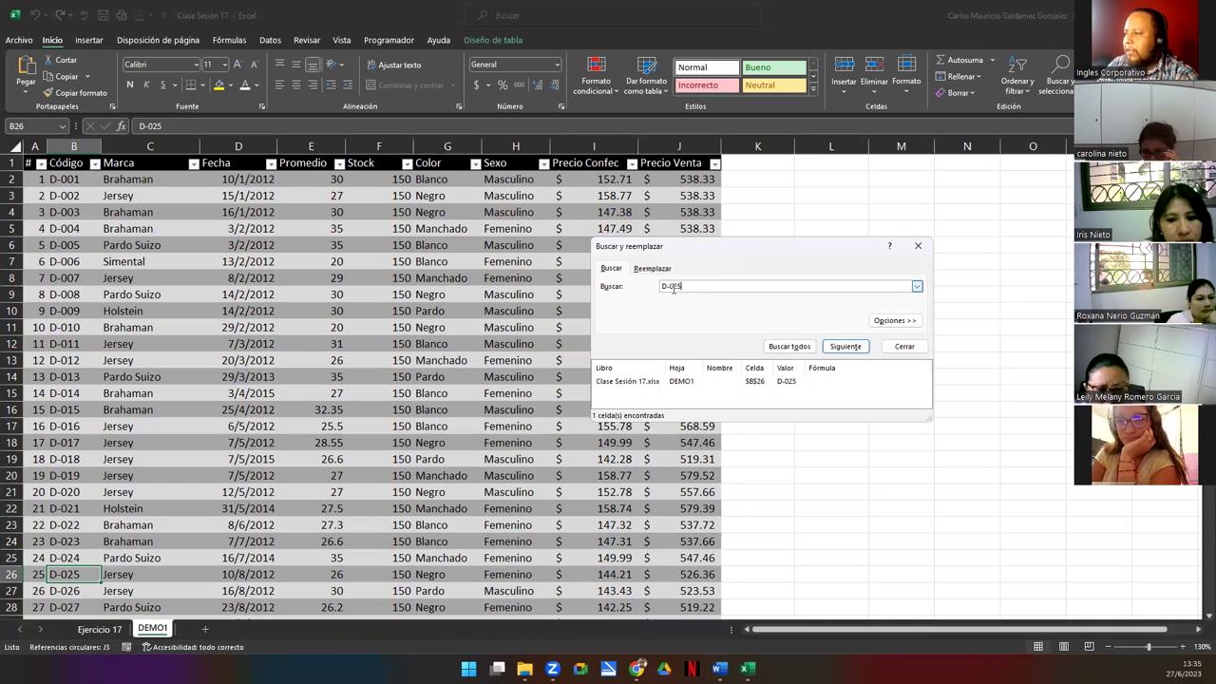
{"action": "key", "text": "Return"}
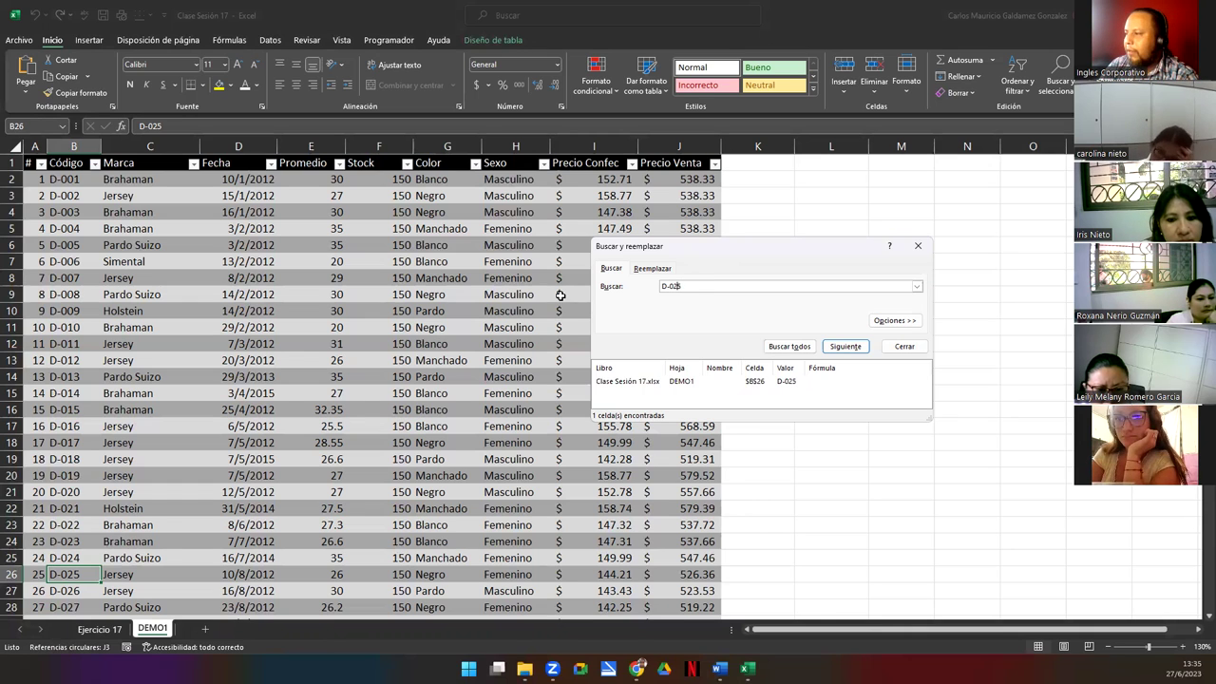
{"action": "key", "text": "Home"}
{"action": "key", "text": "Delete"}
{"action": "left_click", "coordinate": [788, 347]}
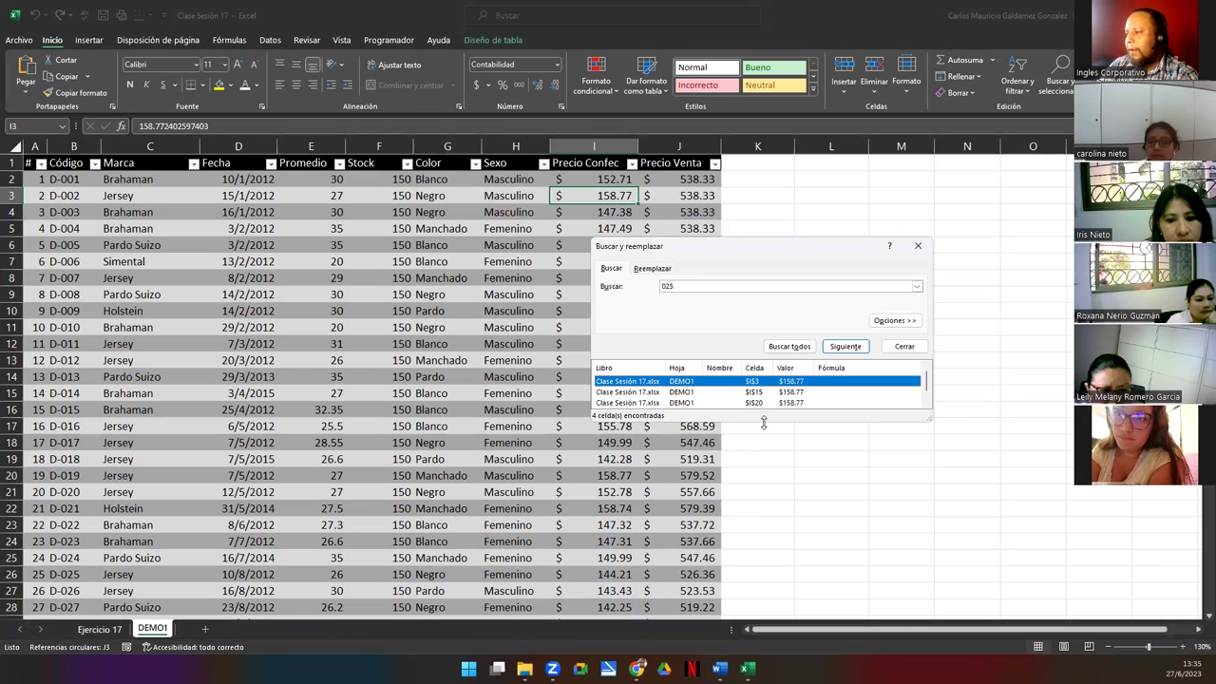
{"action": "left_click_drag", "start_coordinate": [763, 423], "coordinate": [763, 522]}
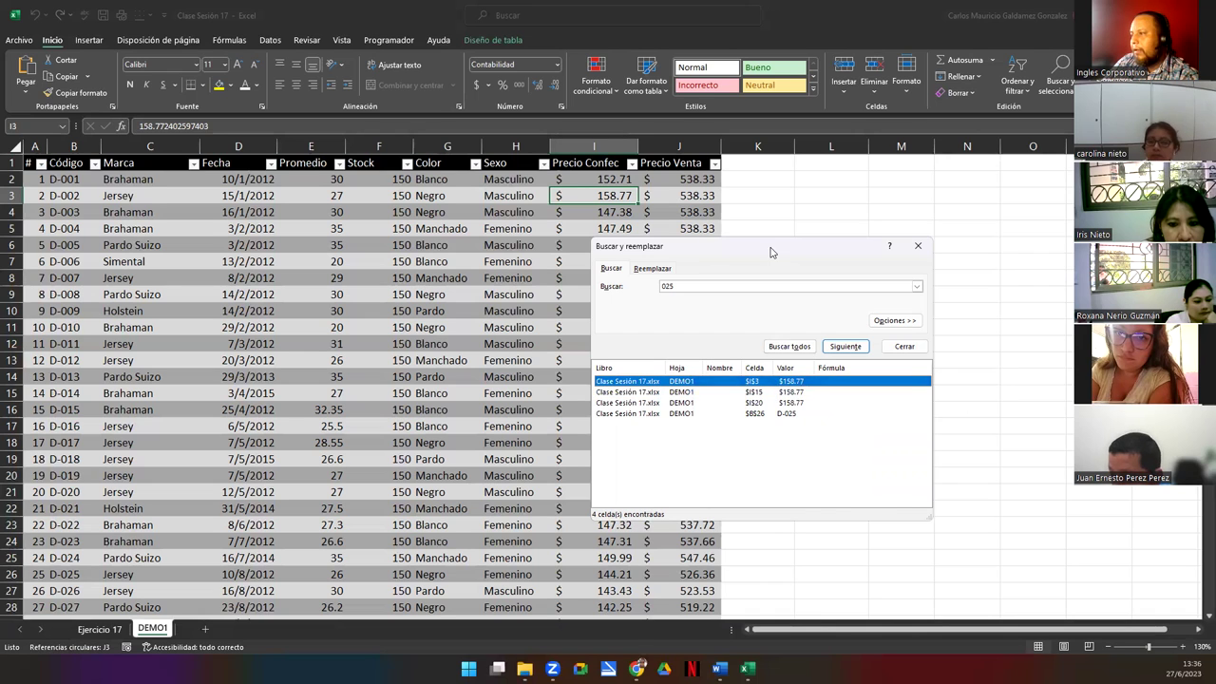
{"action": "left_click_drag", "start_coordinate": [770, 249], "coordinate": [900, 211]}
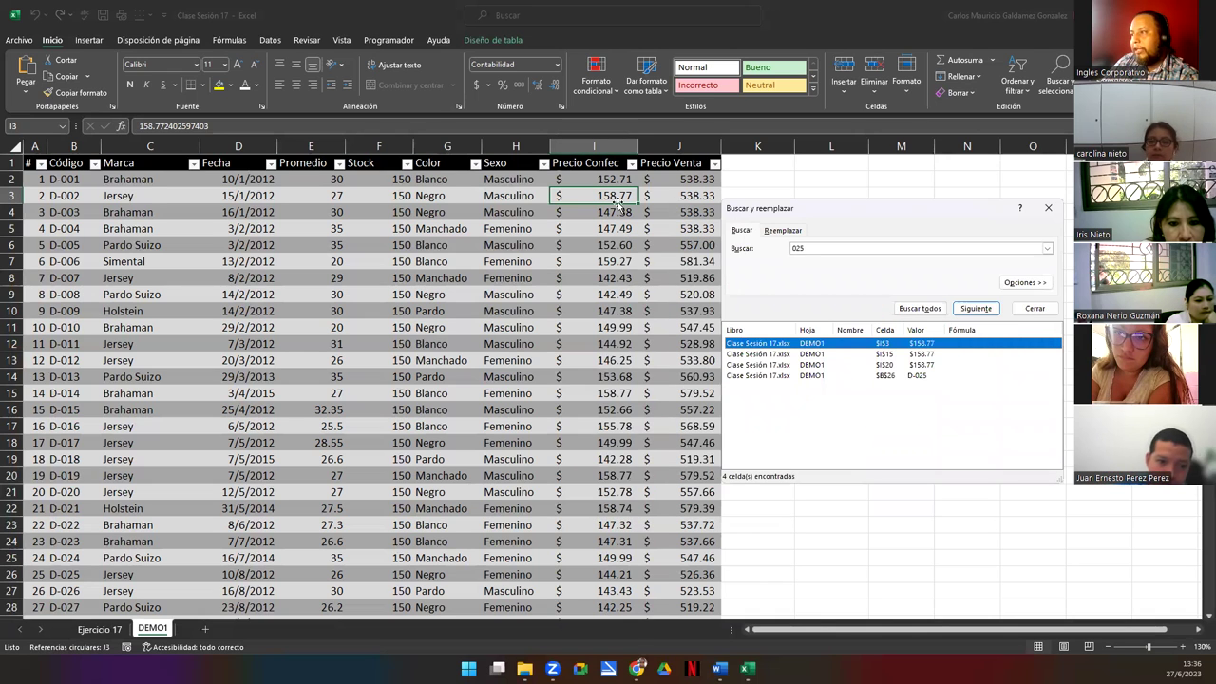
Go through the listed matches for 025 at cells I15, I20 and B26
{"action": "left_click", "coordinate": [934, 355]}
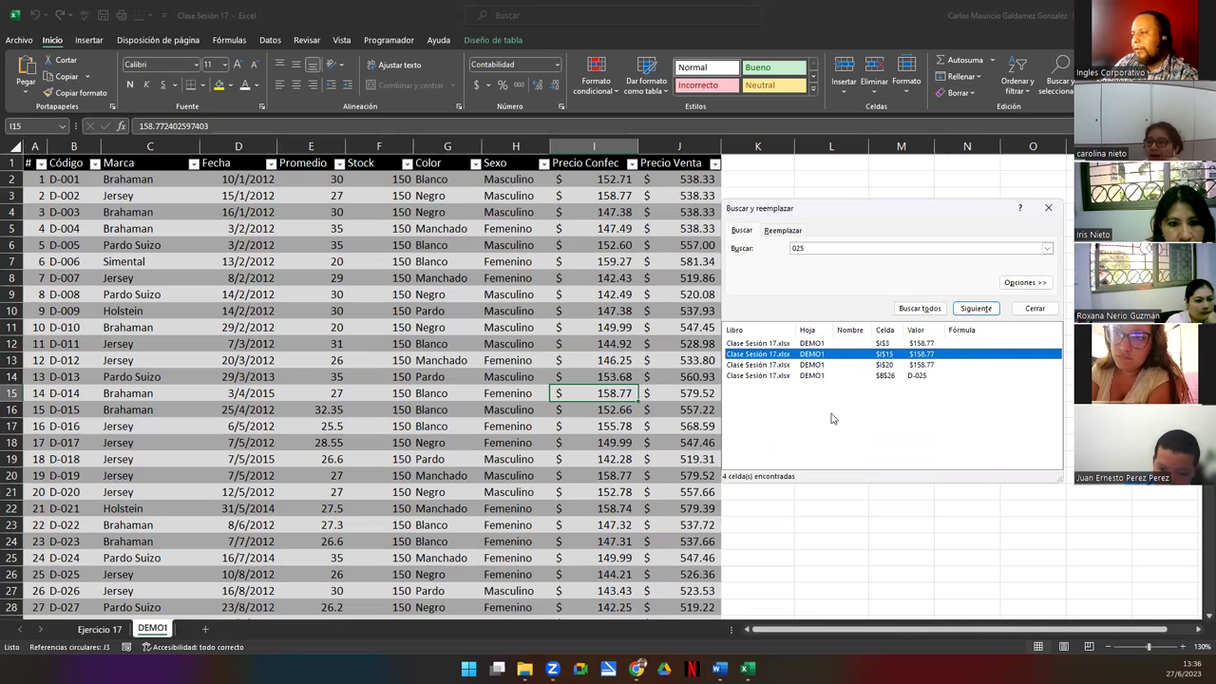
{"action": "left_click", "coordinate": [922, 368]}
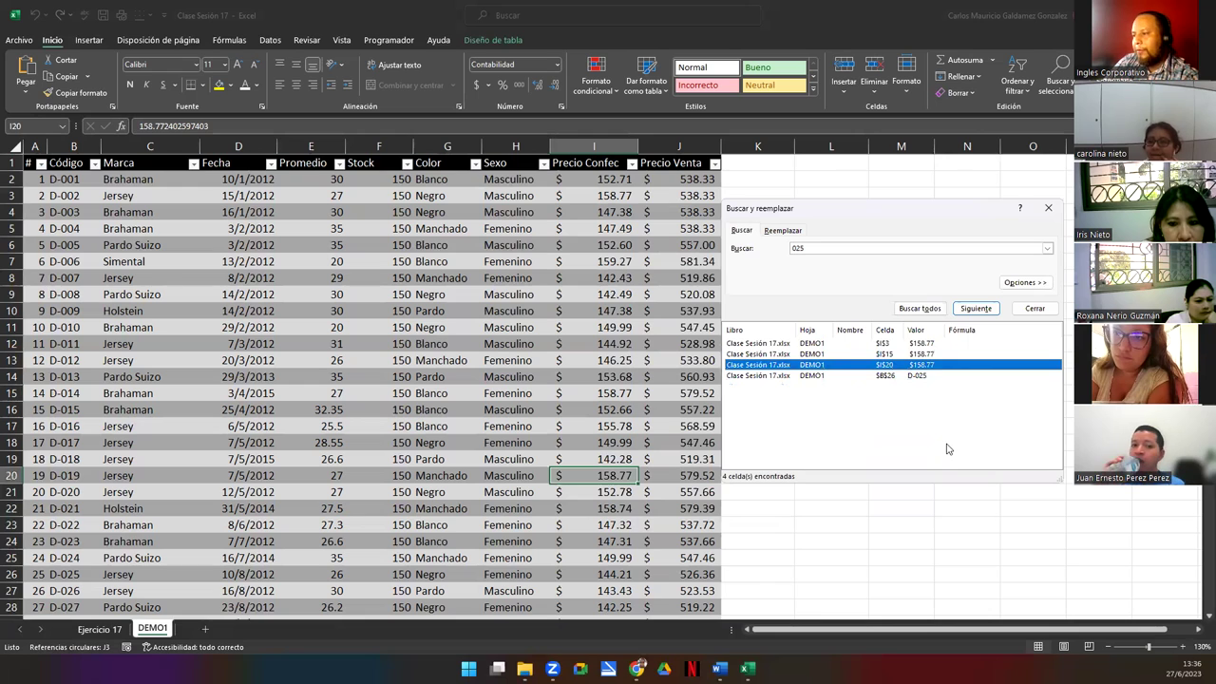
{"action": "left_click", "coordinate": [914, 380]}
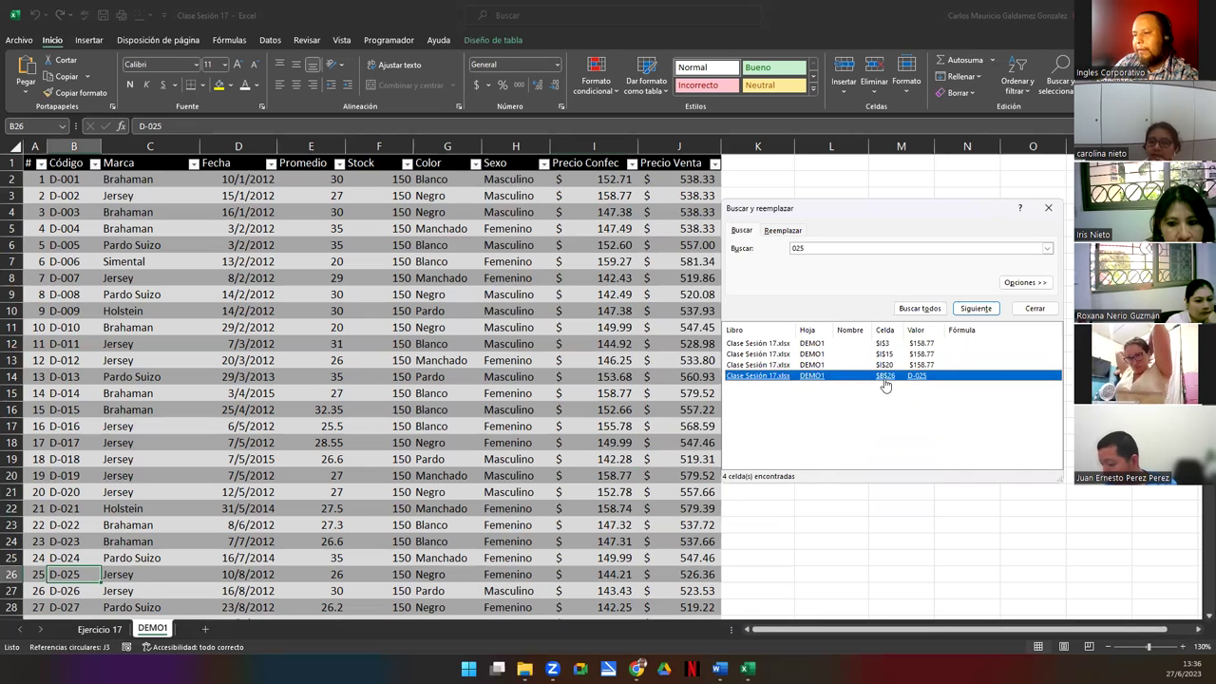
Search for code D-005, list all its matches and select its cell B6 in the Código column
{"action": "left_click", "coordinate": [805, 249]}
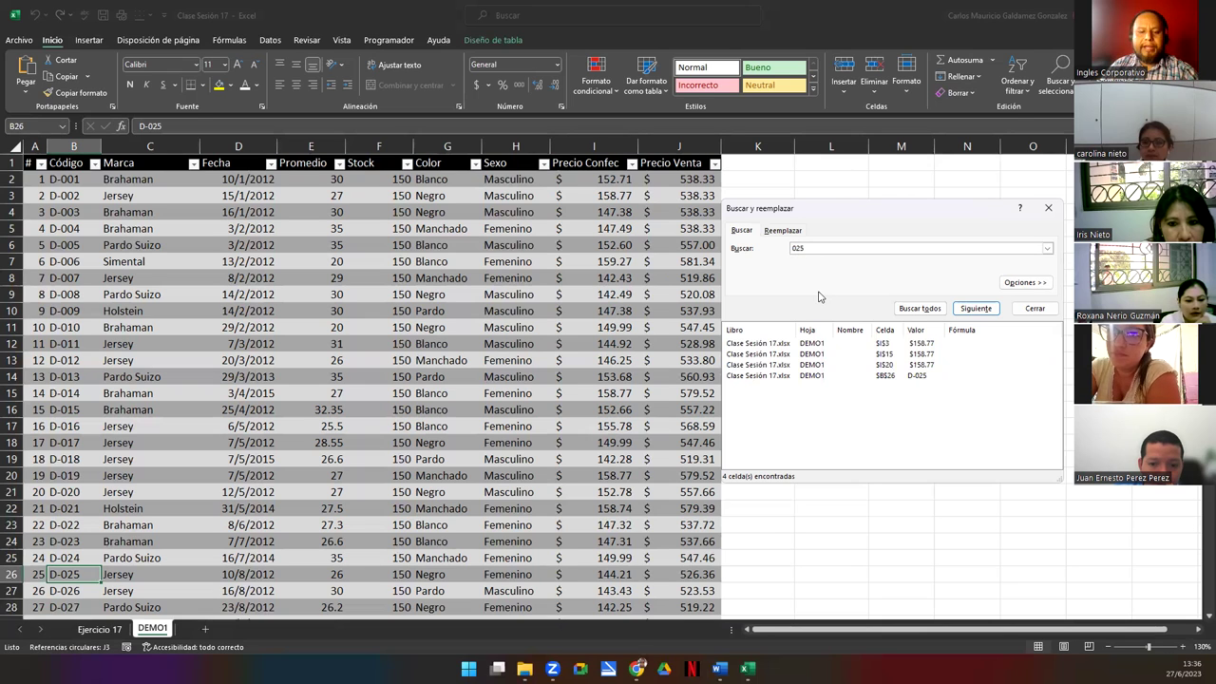
{"action": "type", "text": "-"}
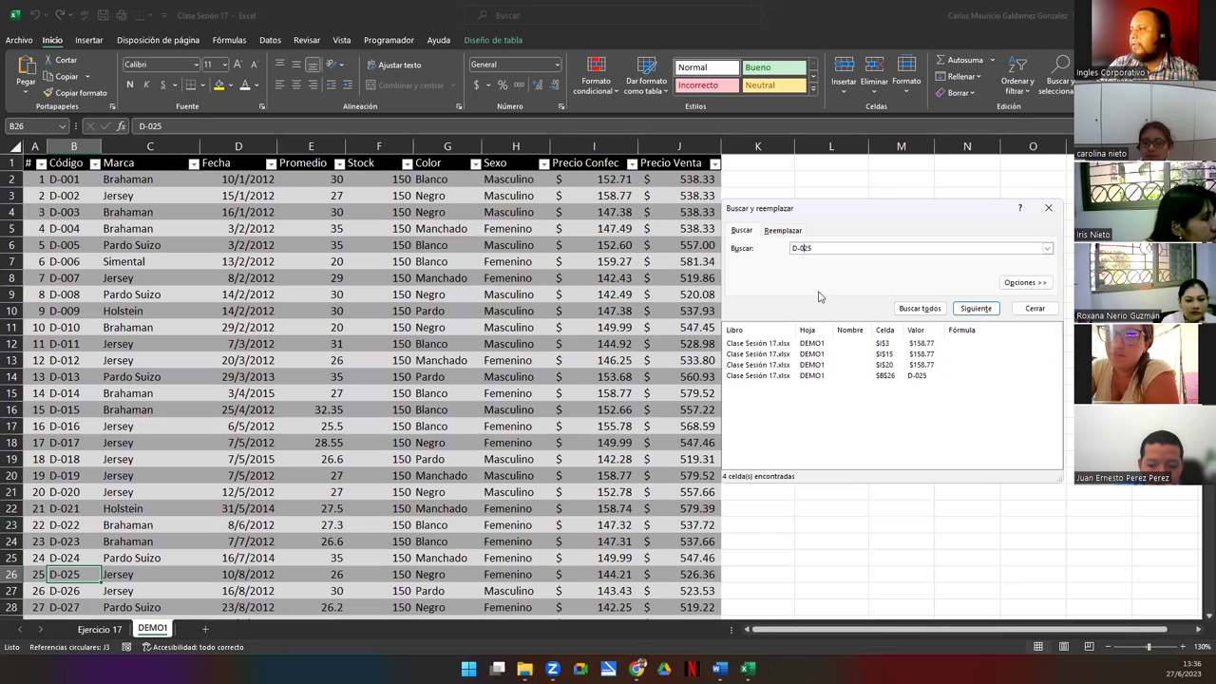
{"action": "key", "text": "Return"}
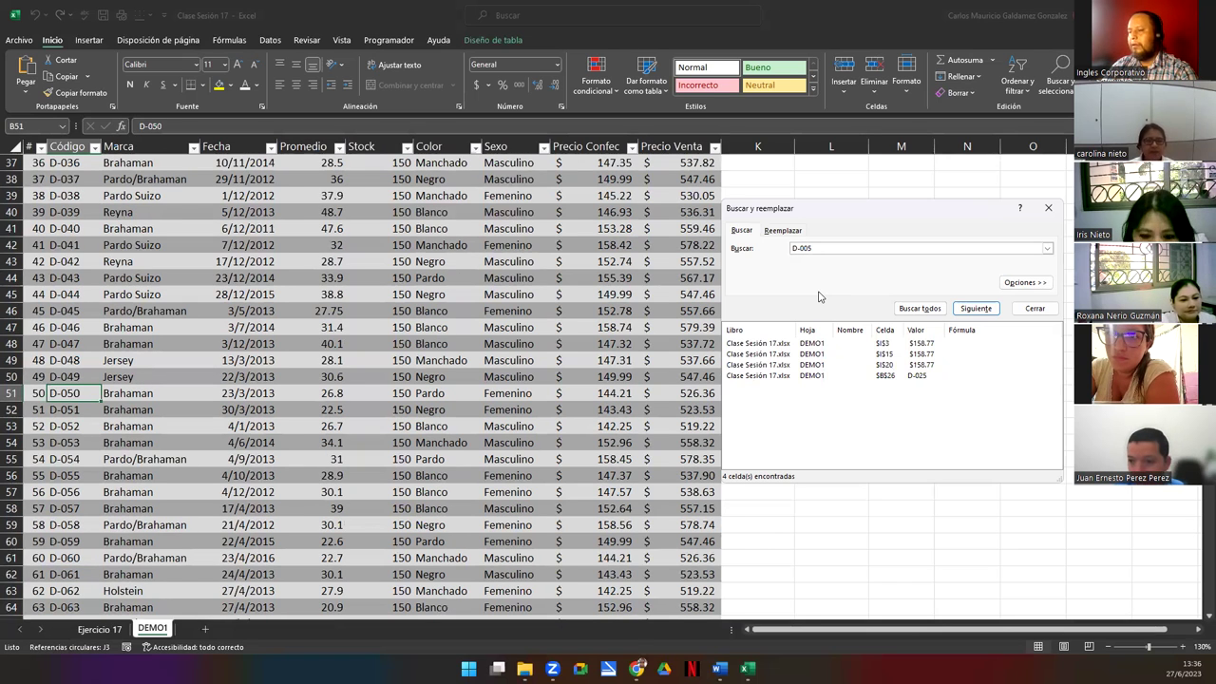
{"action": "key", "text": "Return"}
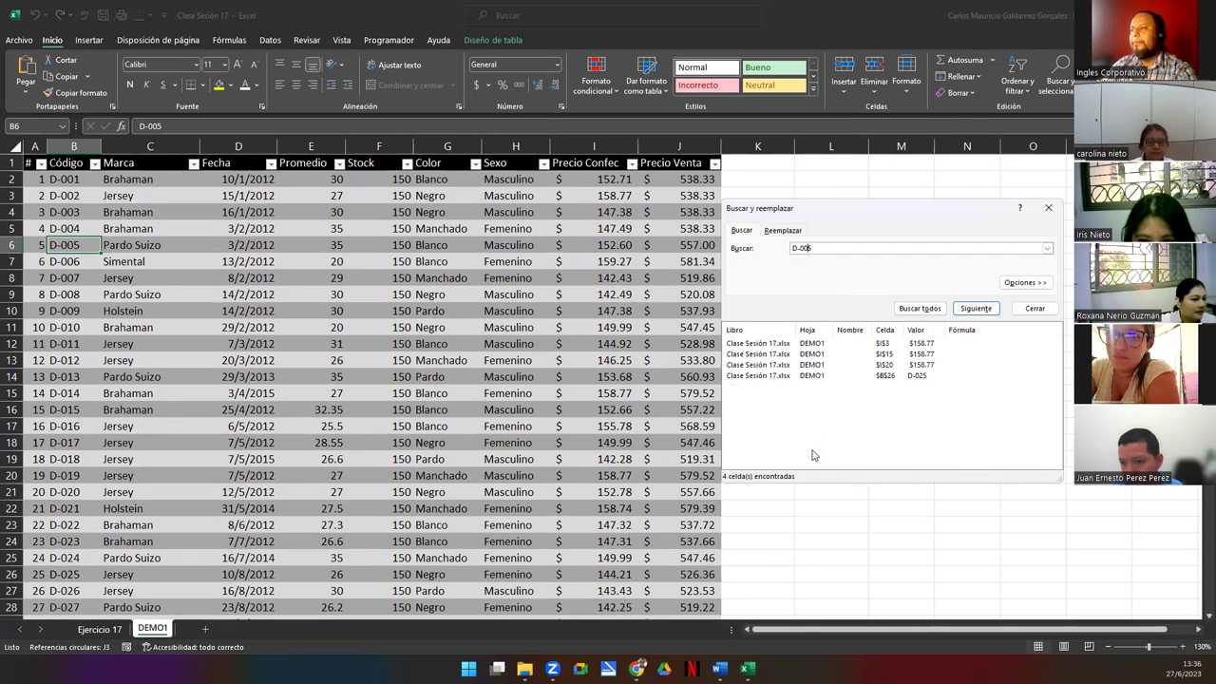
{"action": "left_click", "coordinate": [920, 309]}
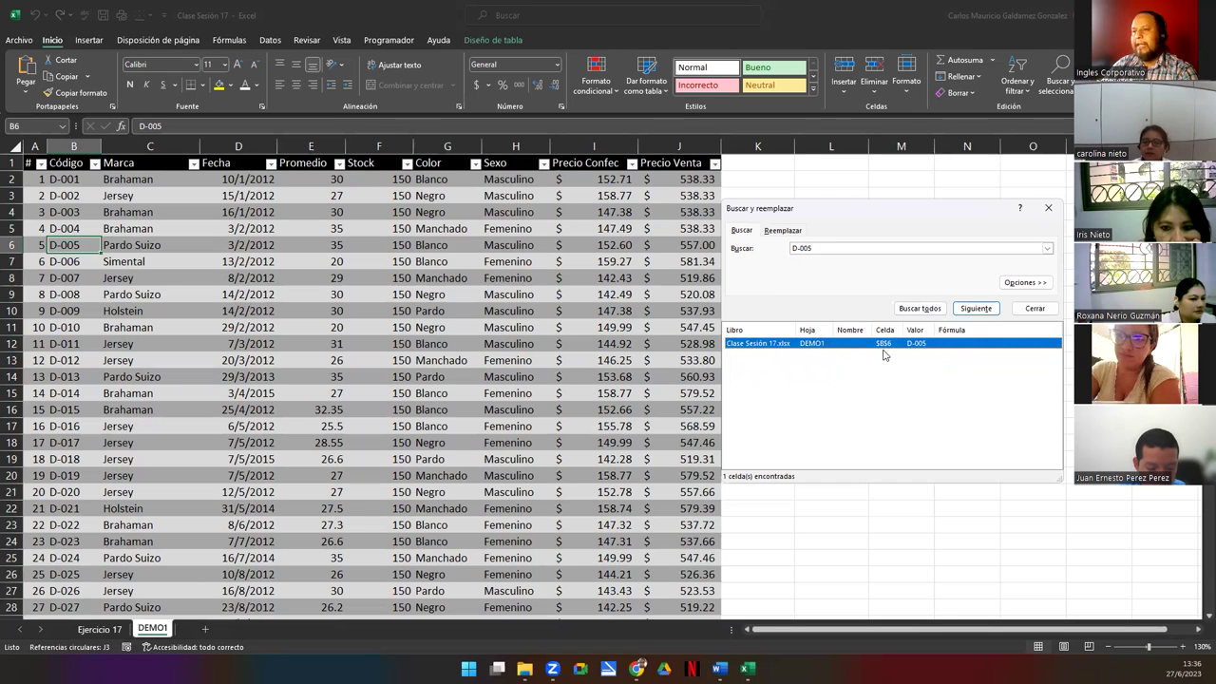
{"action": "left_click", "coordinate": [82, 246]}
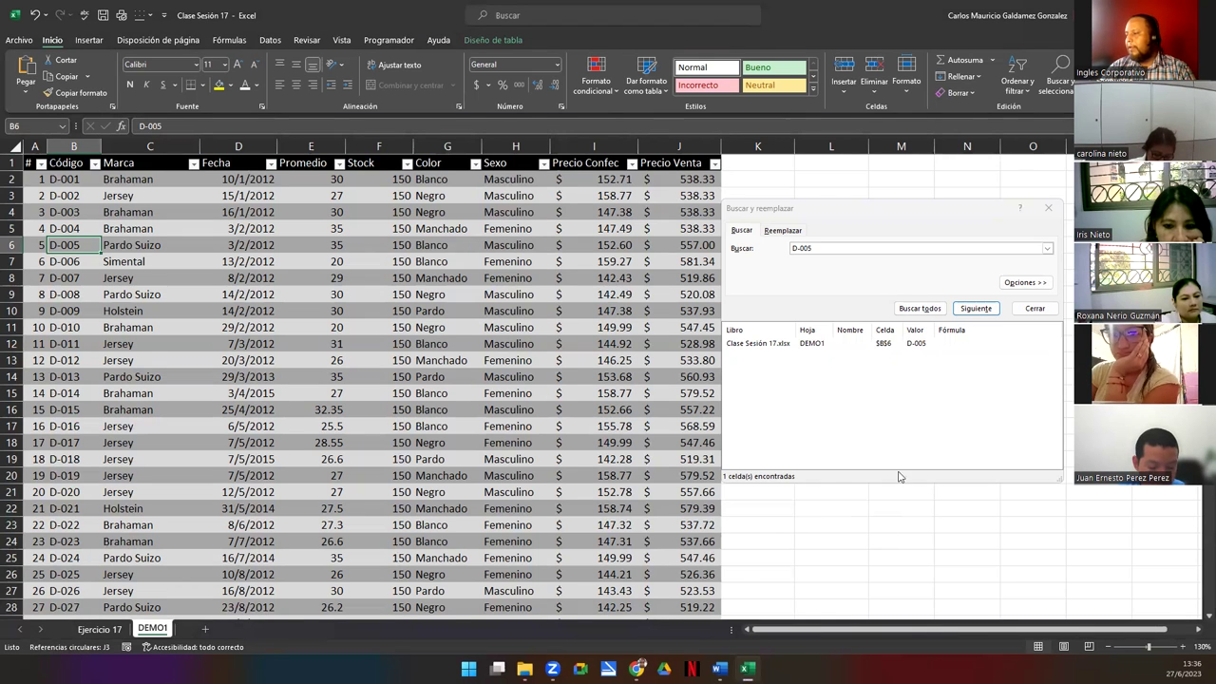
Try to find the color Manchado in the sheet, and reselect cell B6 as the starting point
{"action": "left_click", "coordinate": [843, 250]}
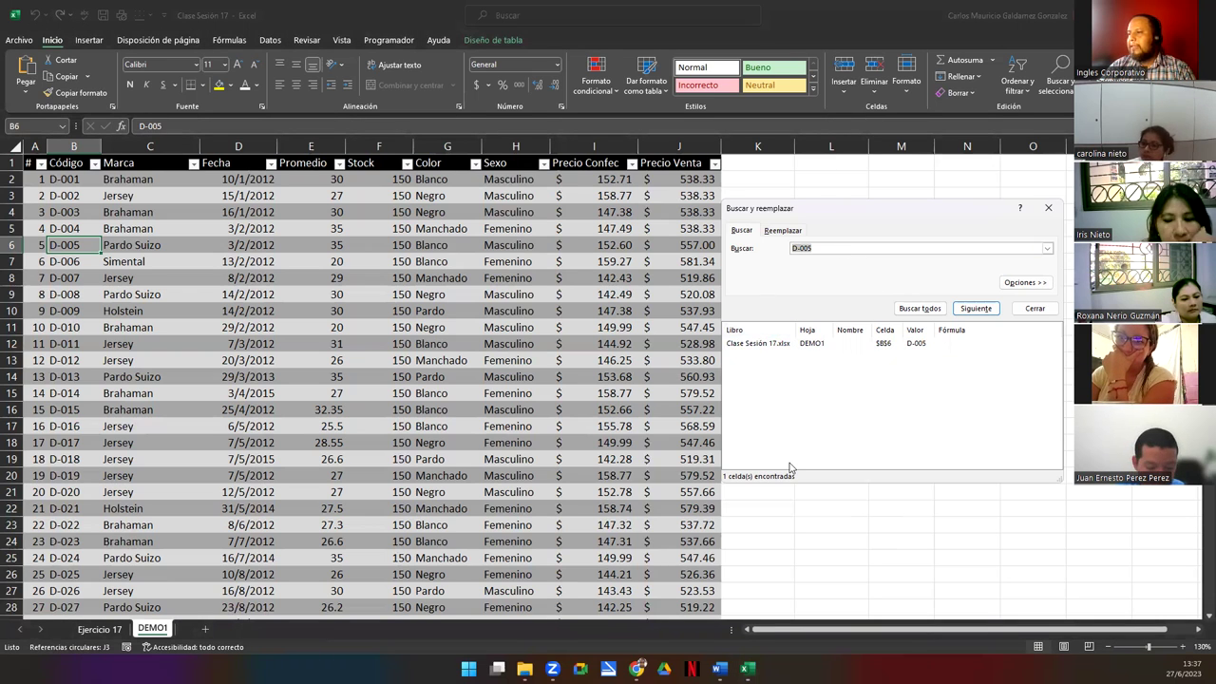
{"action": "type", "text": "Manchadoi"}
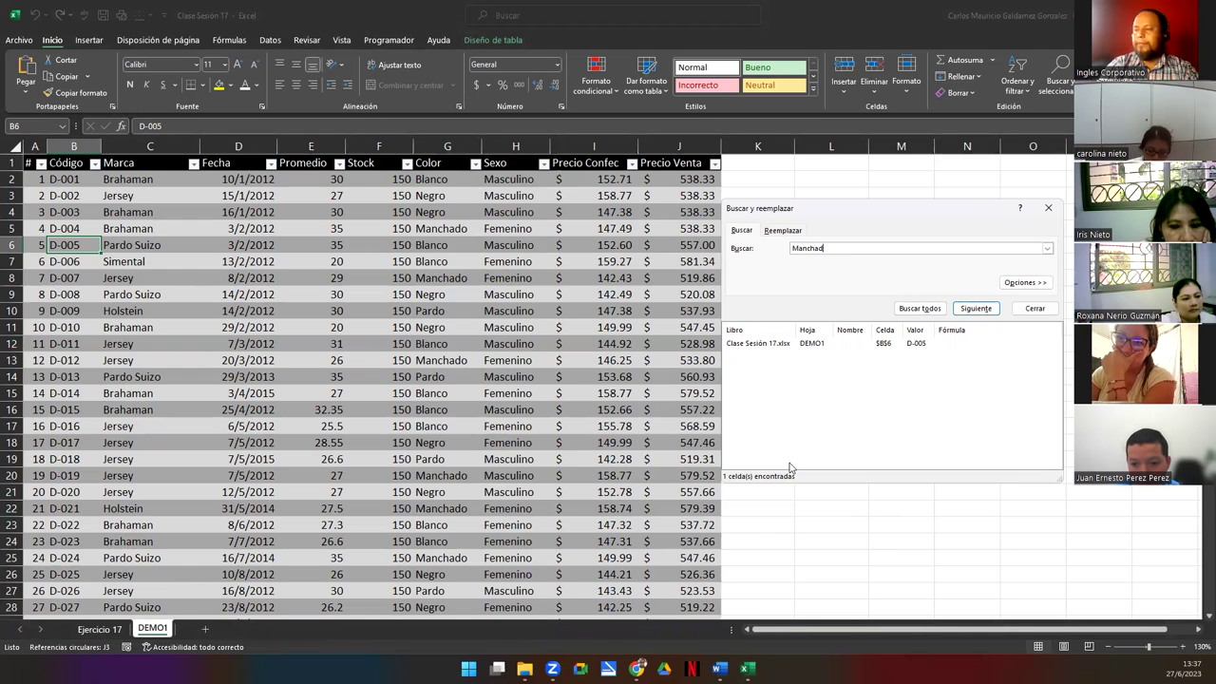
{"action": "left_click", "coordinate": [976, 309]}
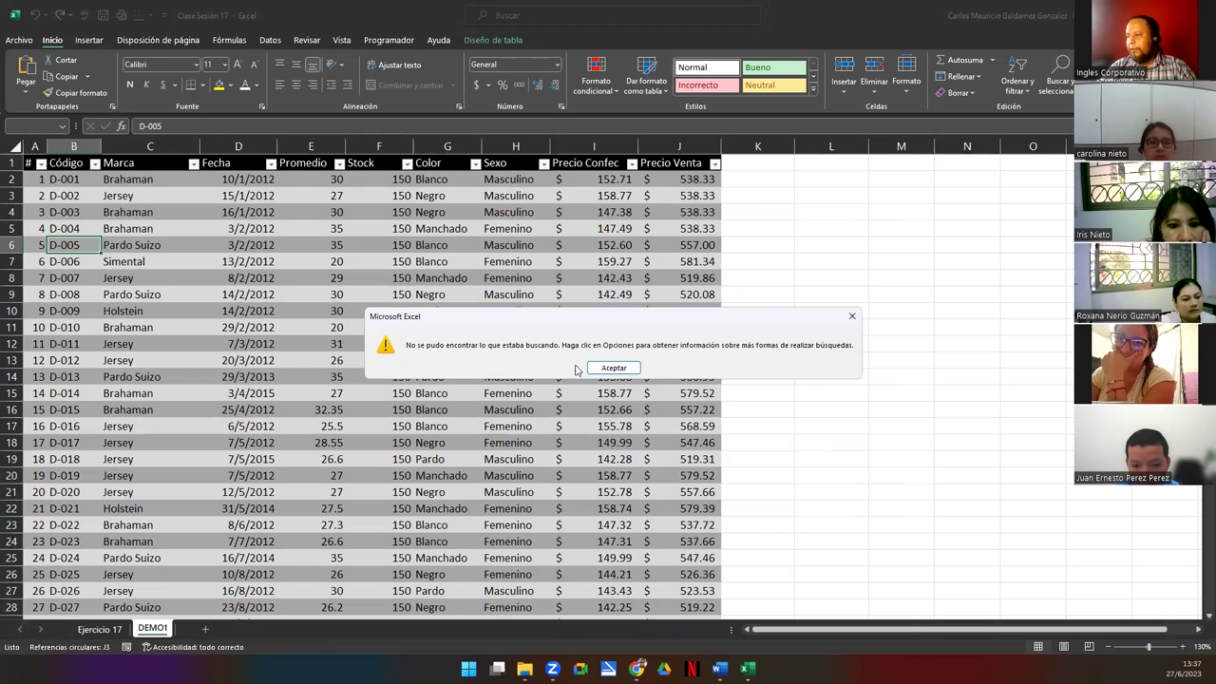
{"action": "left_click", "coordinate": [622, 369]}
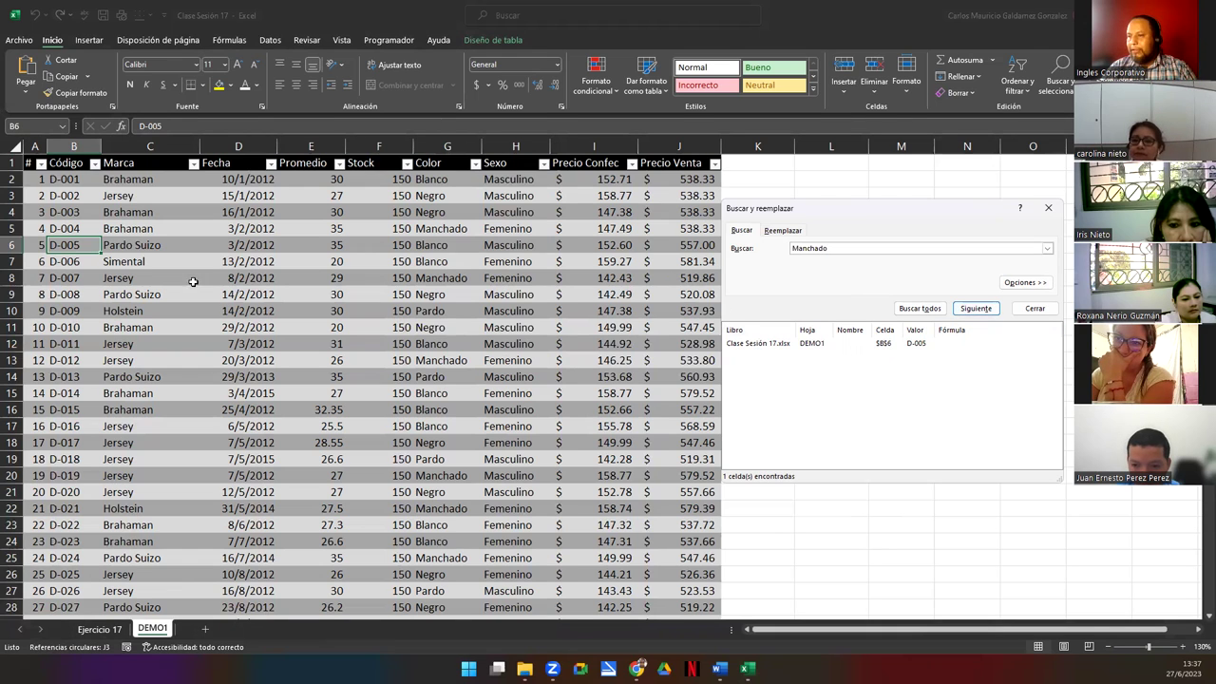
{"action": "left_click", "coordinate": [58, 245]}
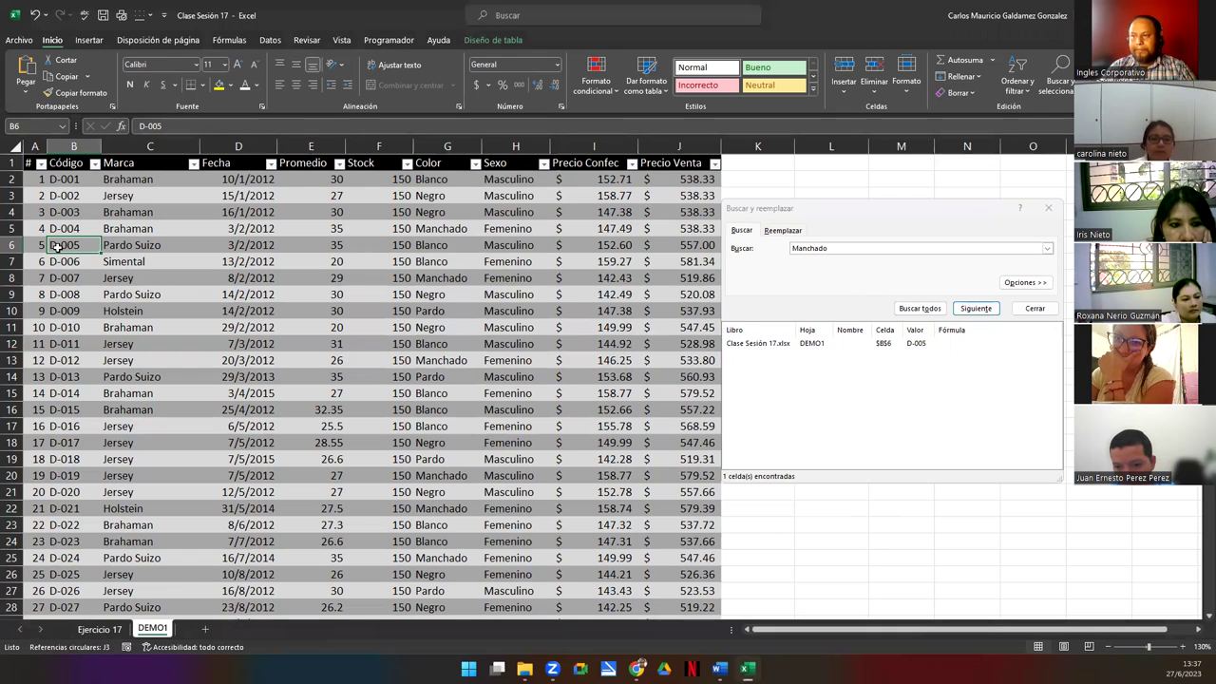
Step through the successive Manchado matches in the Color column down to cell G63
{"action": "left_click", "coordinate": [986, 308]}
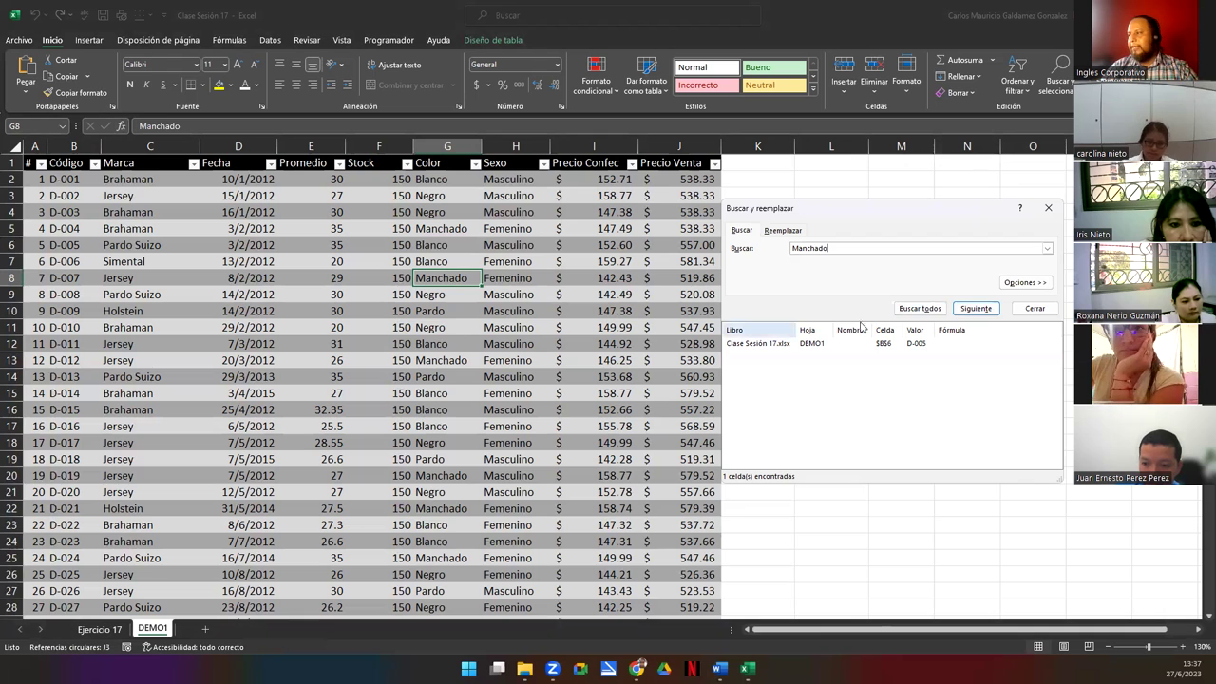
{"action": "left_click", "coordinate": [990, 309]}
{"action": "left_click", "coordinate": [990, 310]}
{"action": "left_click", "coordinate": [990, 310]}
{"action": "left_click", "coordinate": [990, 310]}
{"action": "left_click", "coordinate": [990, 309]}
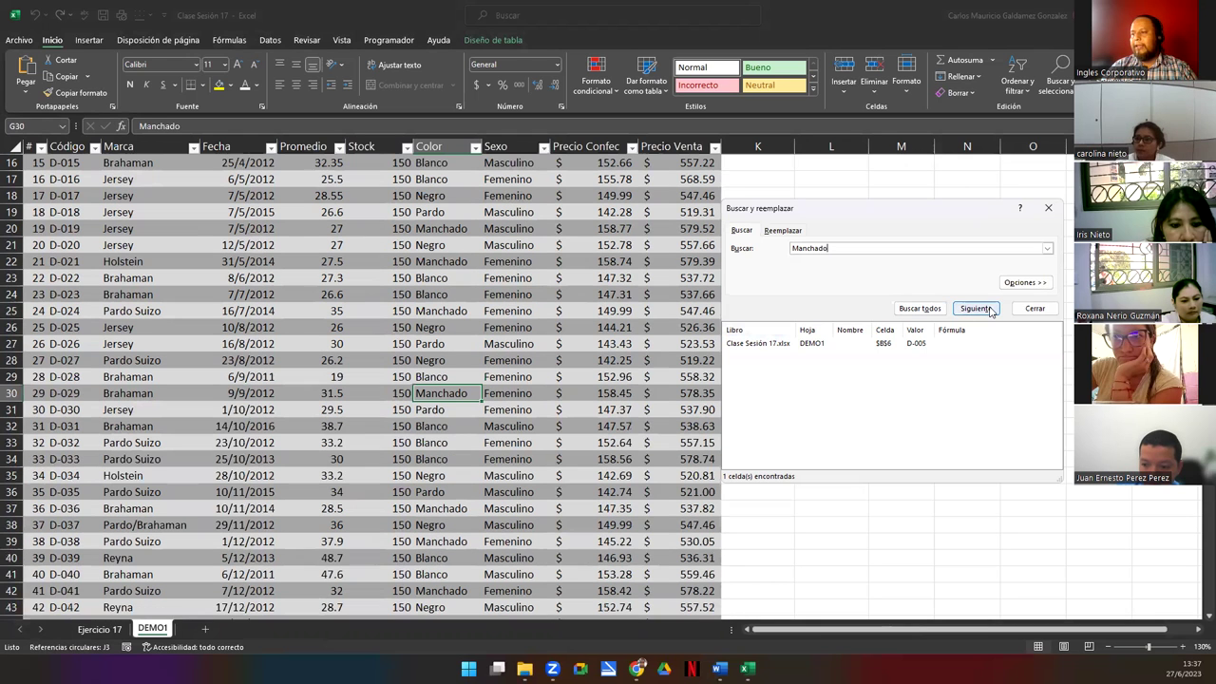
{"action": "left_click", "coordinate": [991, 310]}
{"action": "left_click", "coordinate": [990, 309]}
{"action": "left_click", "coordinate": [990, 310]}
{"action": "left_click", "coordinate": [990, 309]}
{"action": "left_click", "coordinate": [990, 310]}
{"action": "left_click", "coordinate": [990, 309]}
{"action": "left_click", "coordinate": [990, 310]}
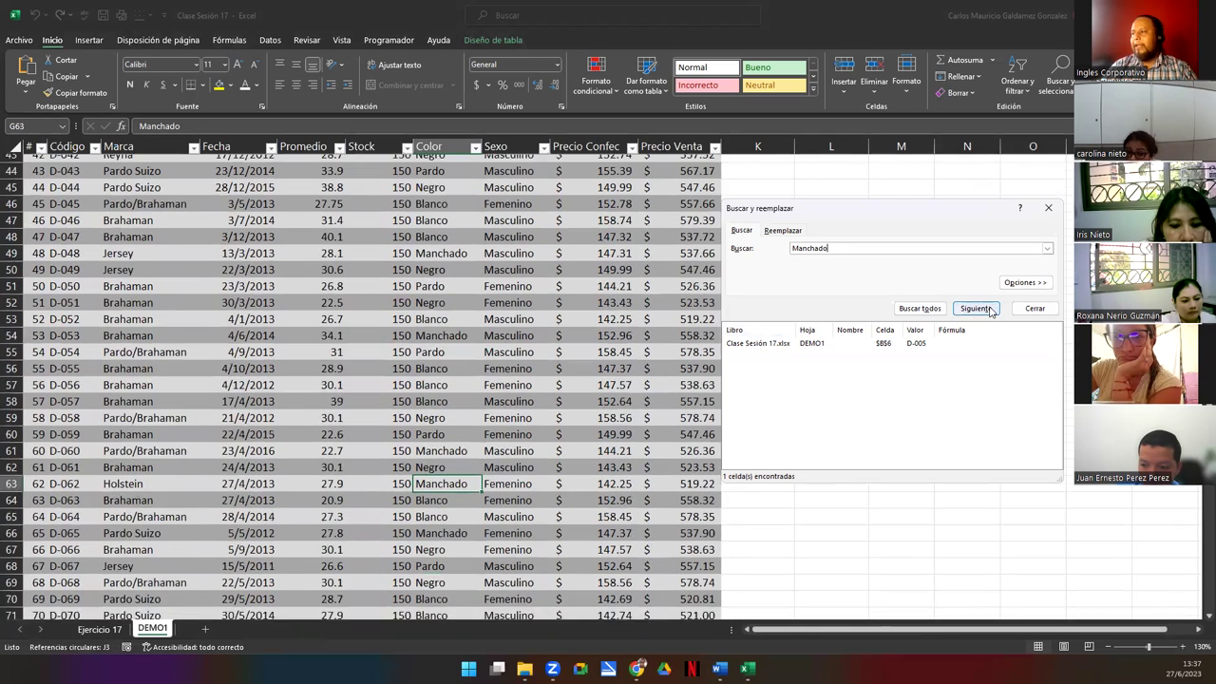
List all Manchado matches, visit cells G8, G13 and G97 from the results, and enlarge the list to show every entry
{"action": "left_click", "coordinate": [914, 310]}
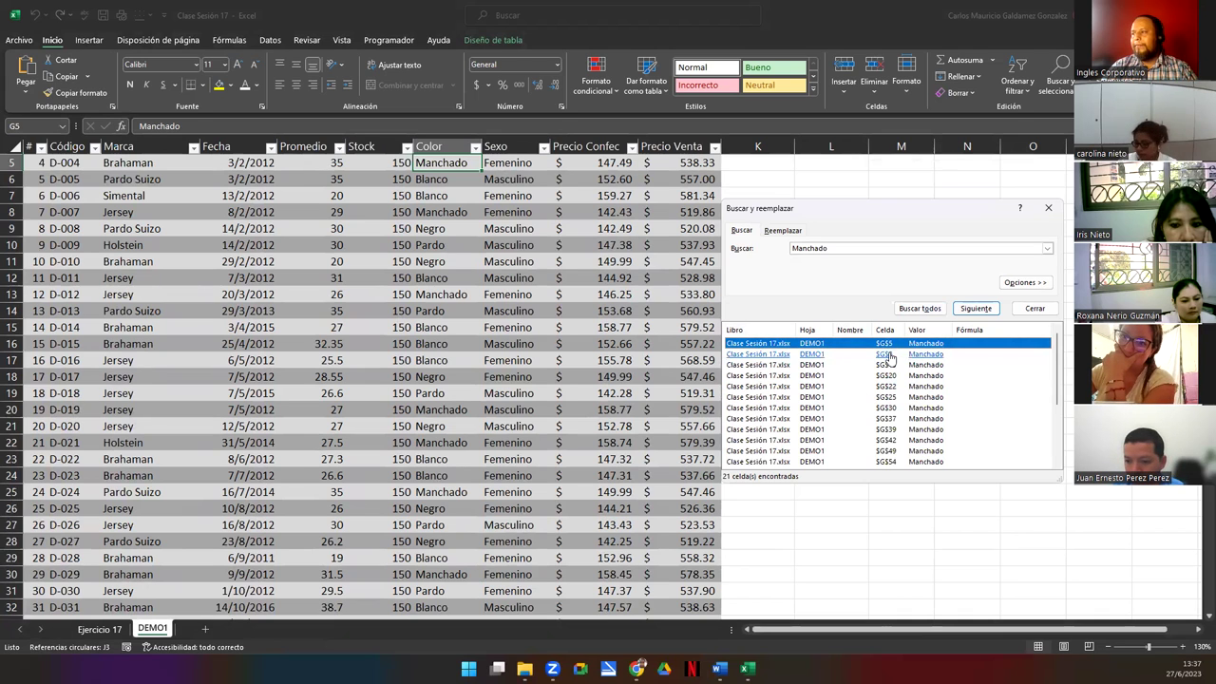
{"action": "left_click", "coordinate": [887, 356]}
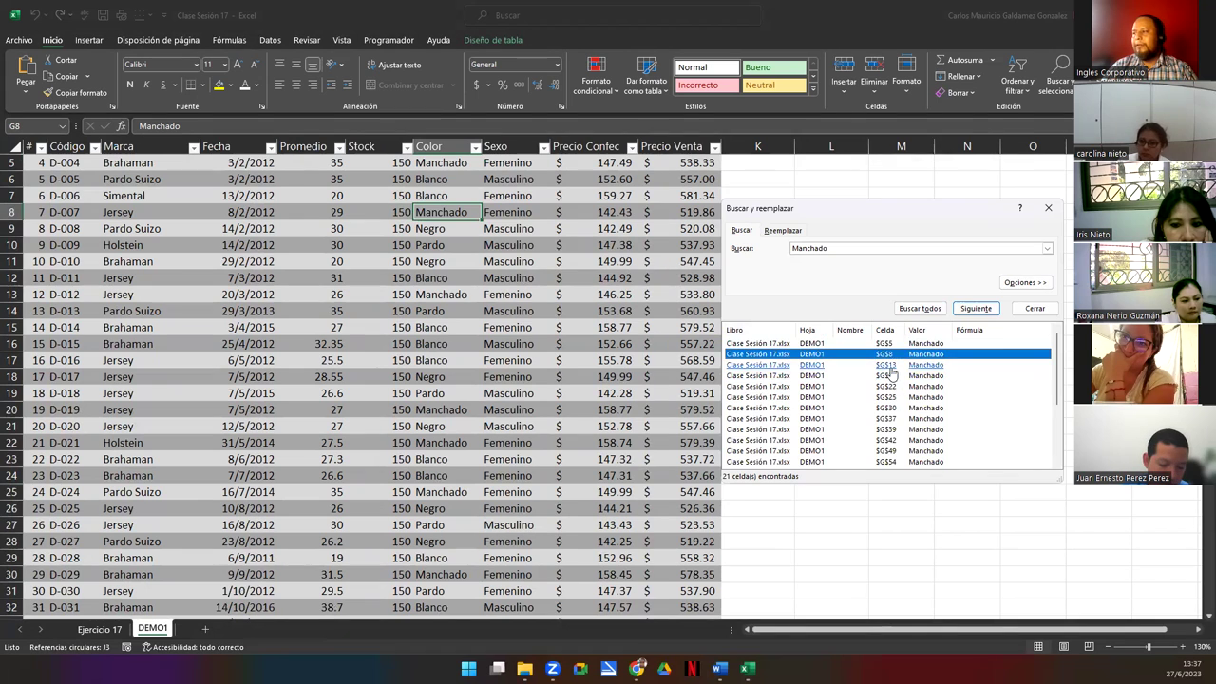
{"action": "left_click", "coordinate": [890, 366]}
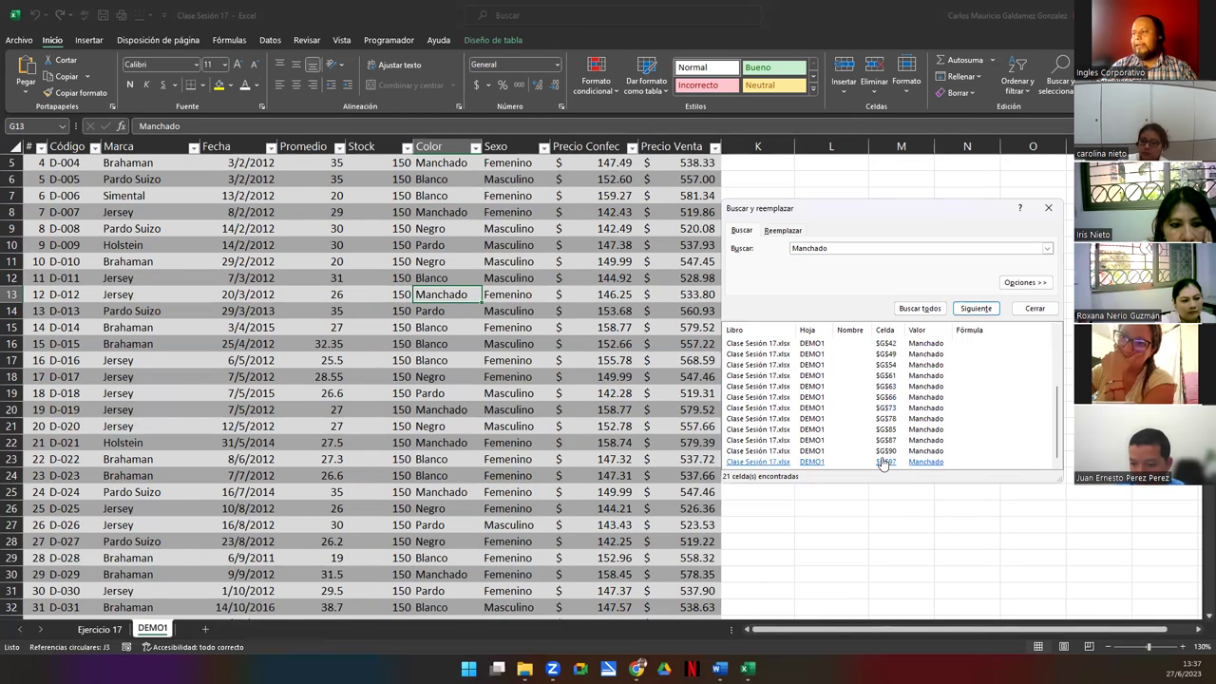
{"action": "left_click", "coordinate": [889, 462]}
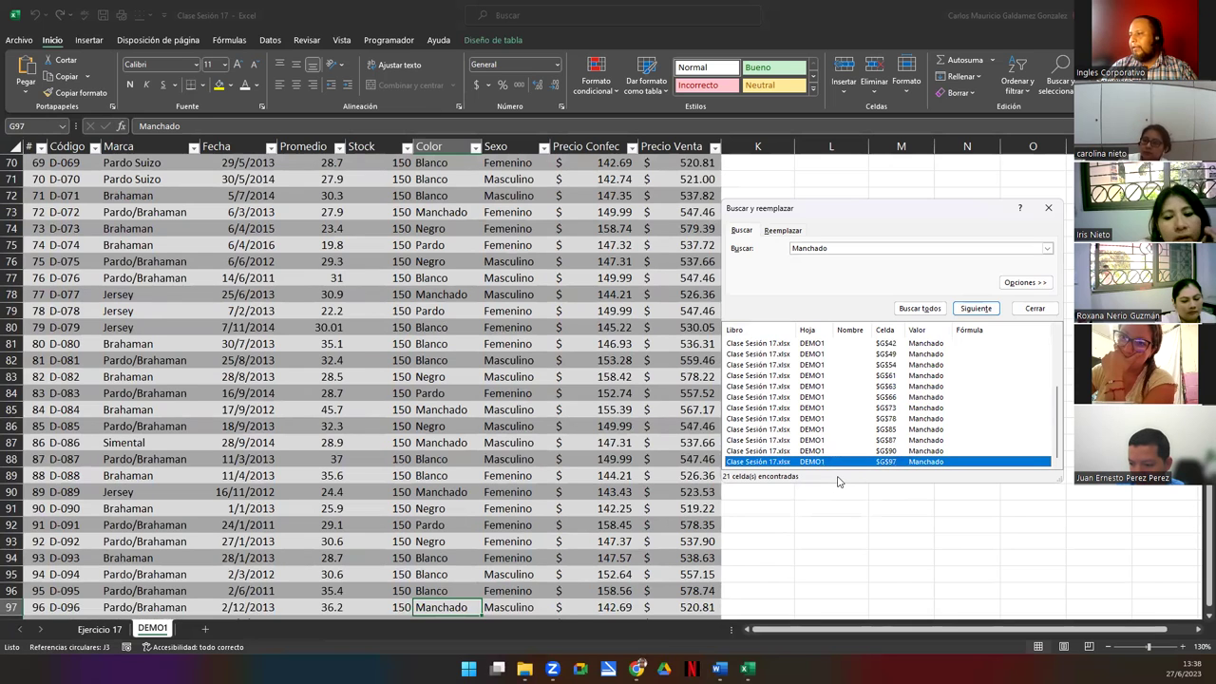
{"action": "left_click_drag", "start_coordinate": [836, 483], "coordinate": [837, 602]}
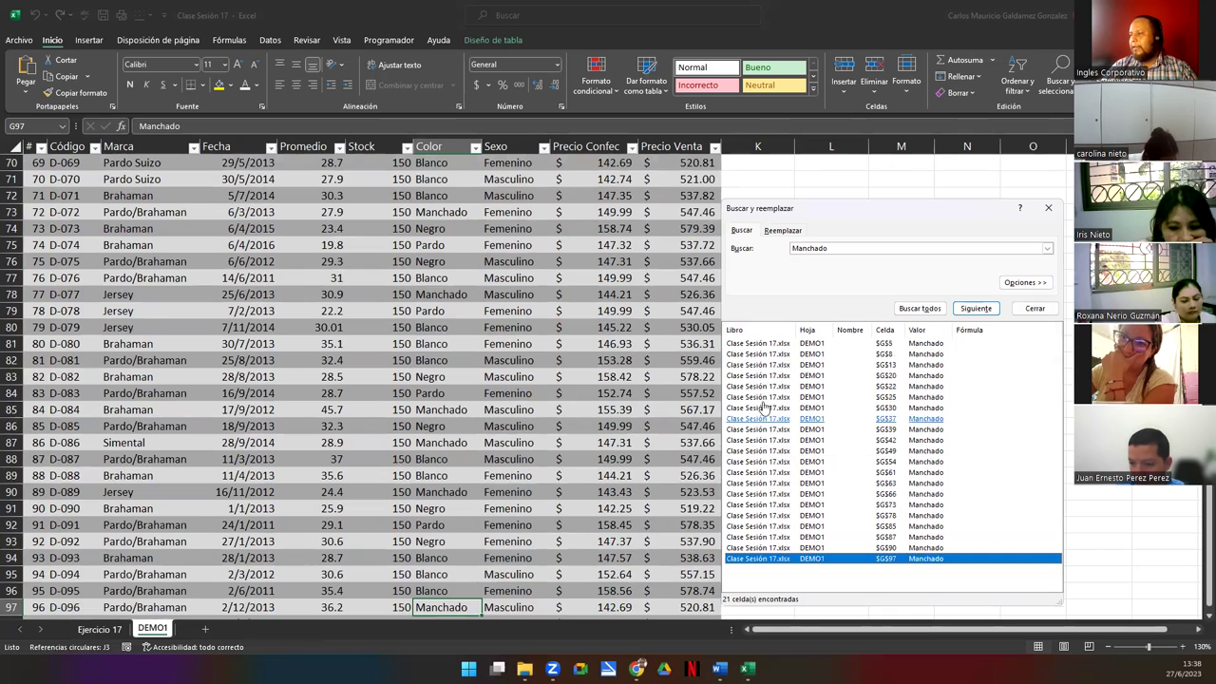
{"action": "left_click", "coordinate": [750, 576]}
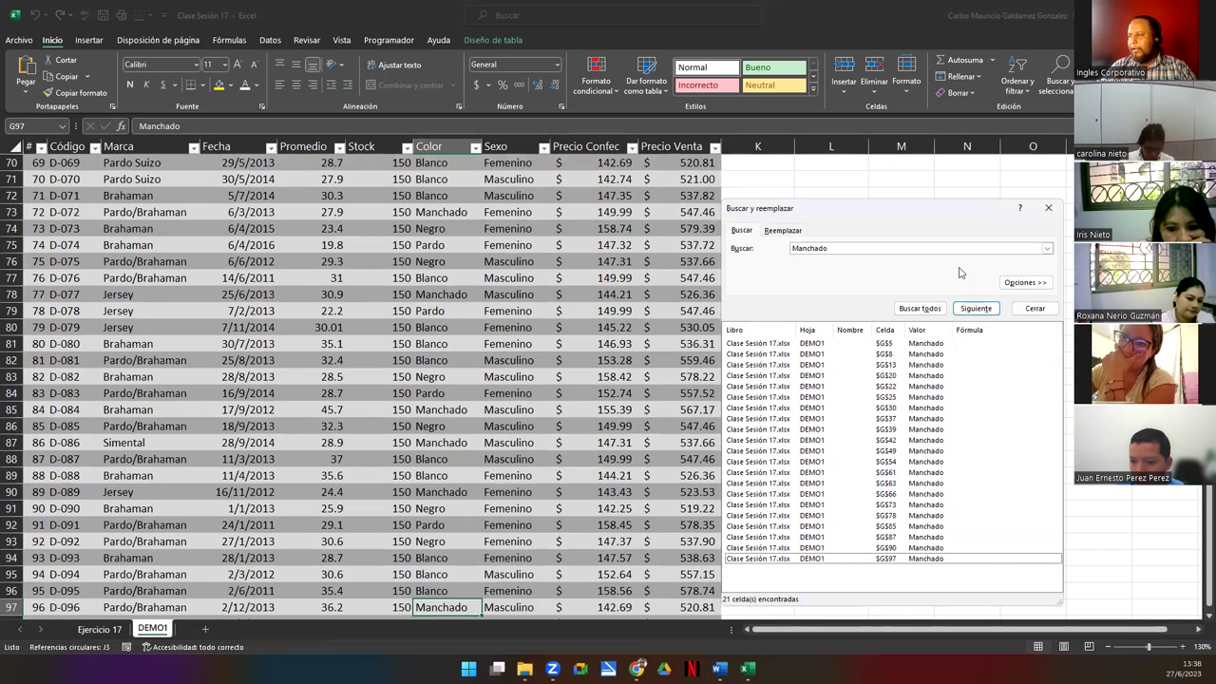
Search the sheet for Pardo, list all its matches and close the search dialog
{"action": "left_click", "coordinate": [854, 246]}
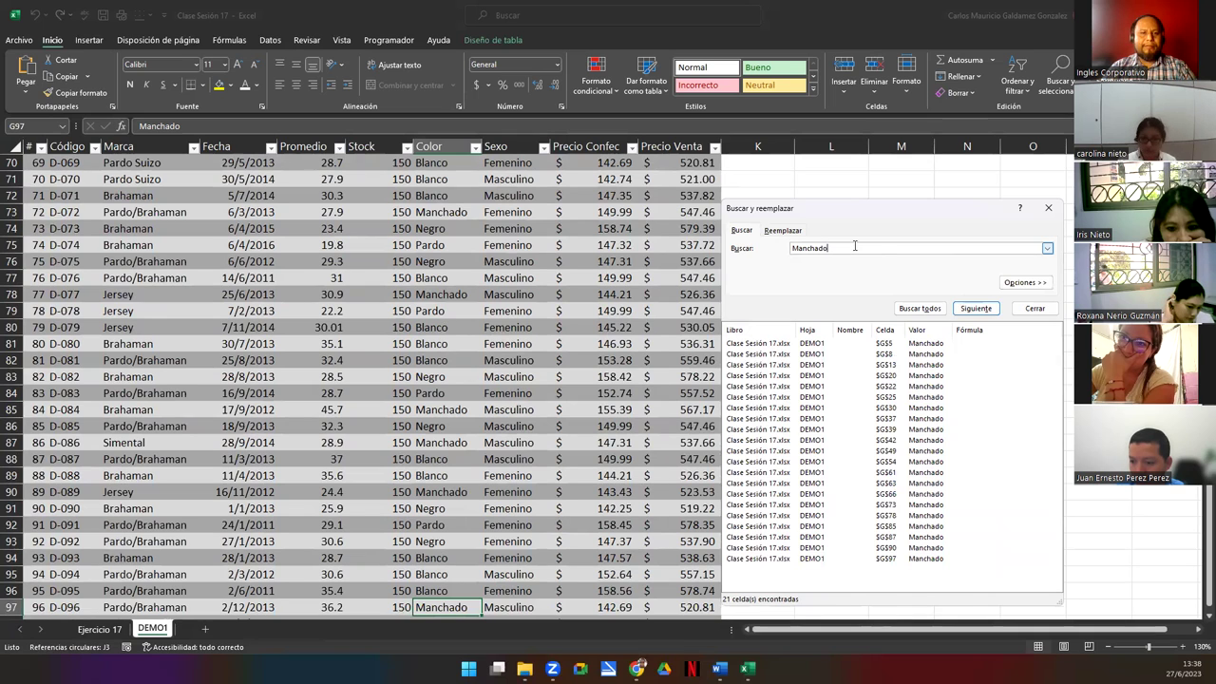
{"action": "double_click", "coordinate": [857, 249]}
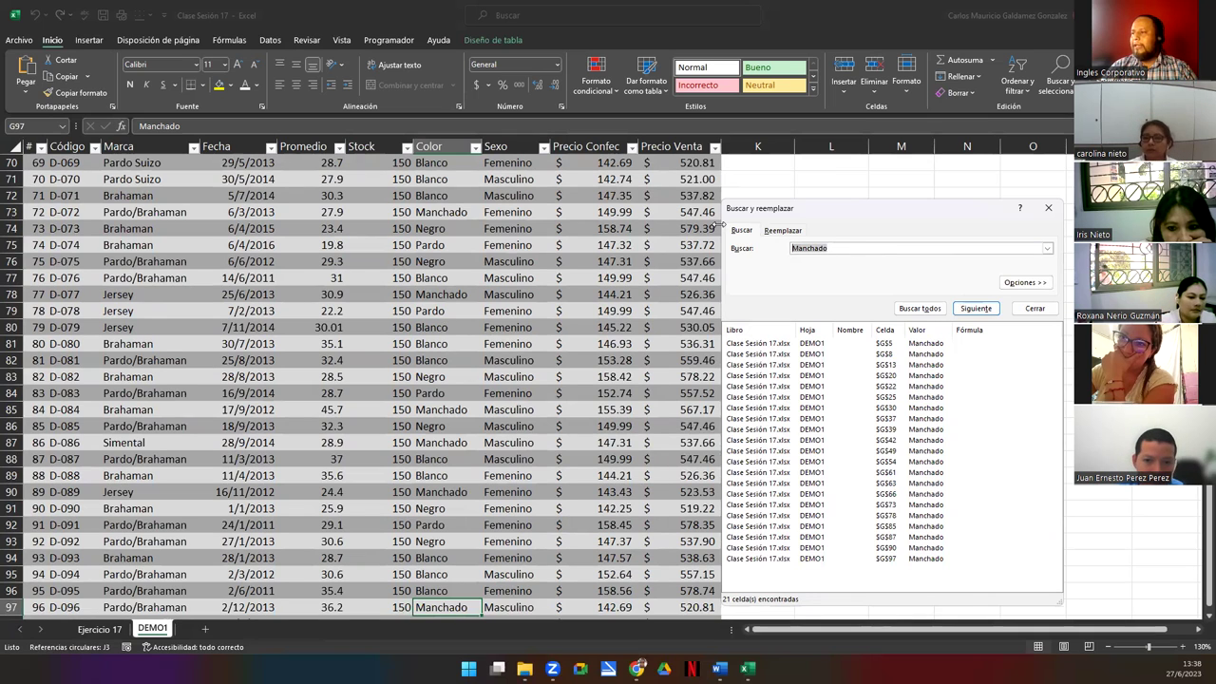
{"action": "type", "text": "Pardo"}
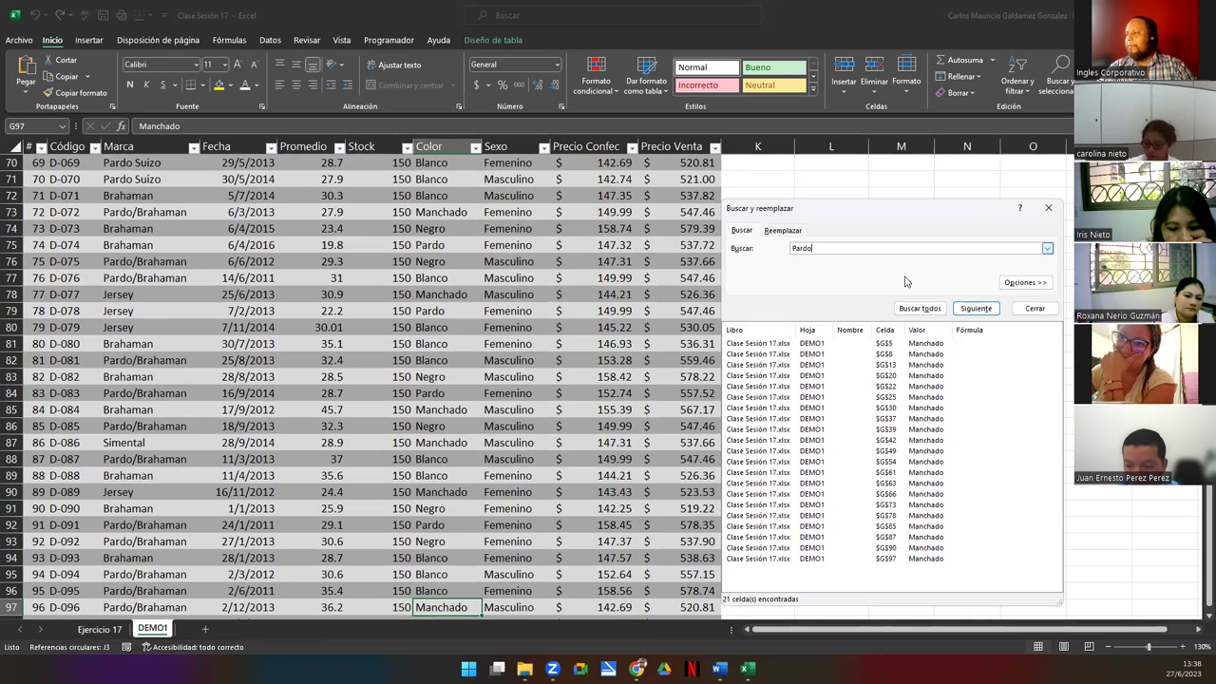
{"action": "left_click", "coordinate": [920, 308]}
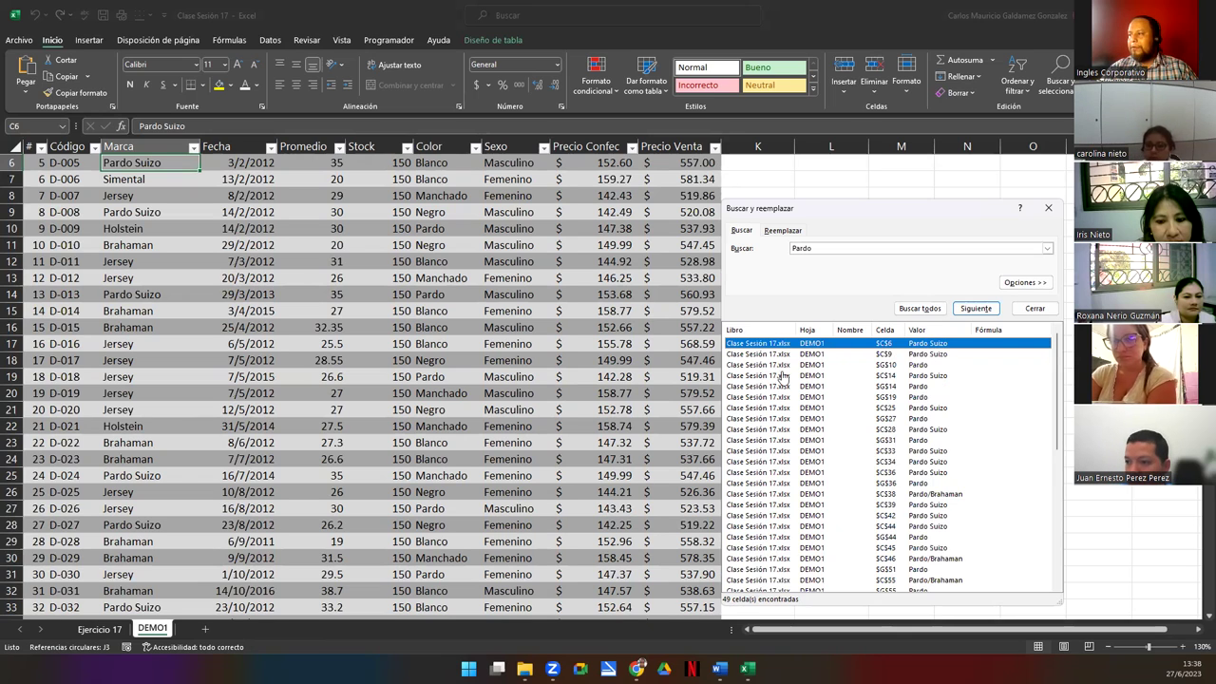
{"action": "left_click", "coordinate": [1033, 309]}
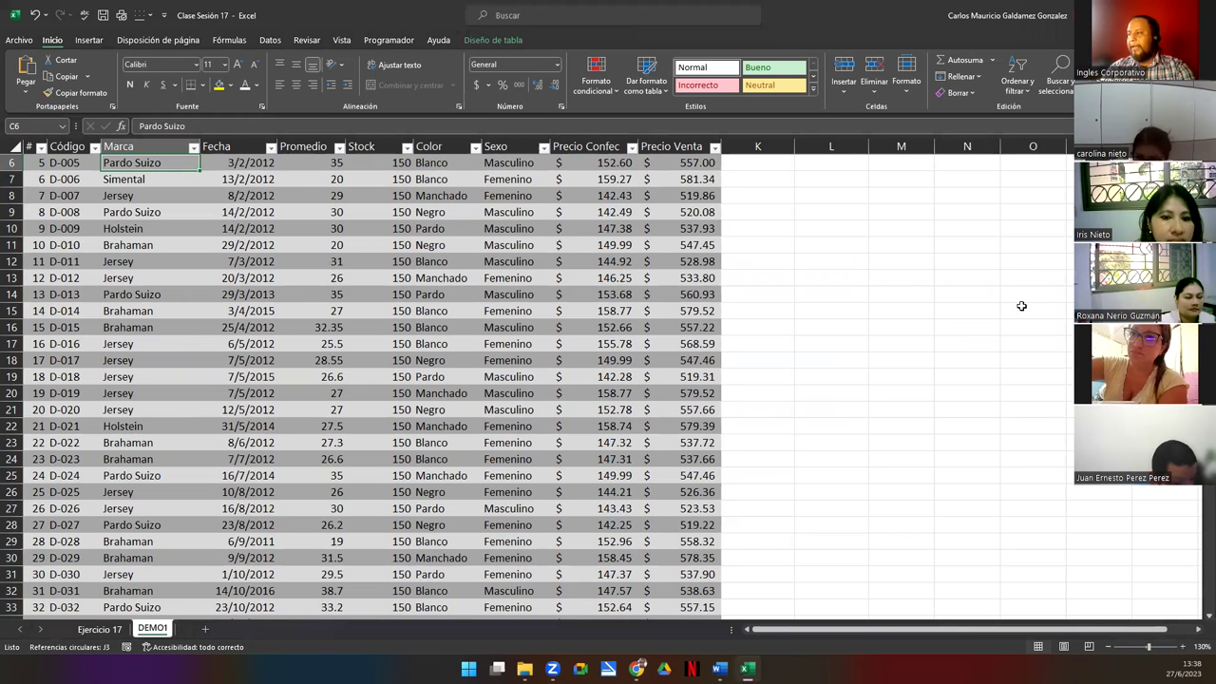
Replace every occurrence of Masculino with Hombre in the livestock table and dismiss the completion message
{"action": "key", "text": "ctrl+b"}
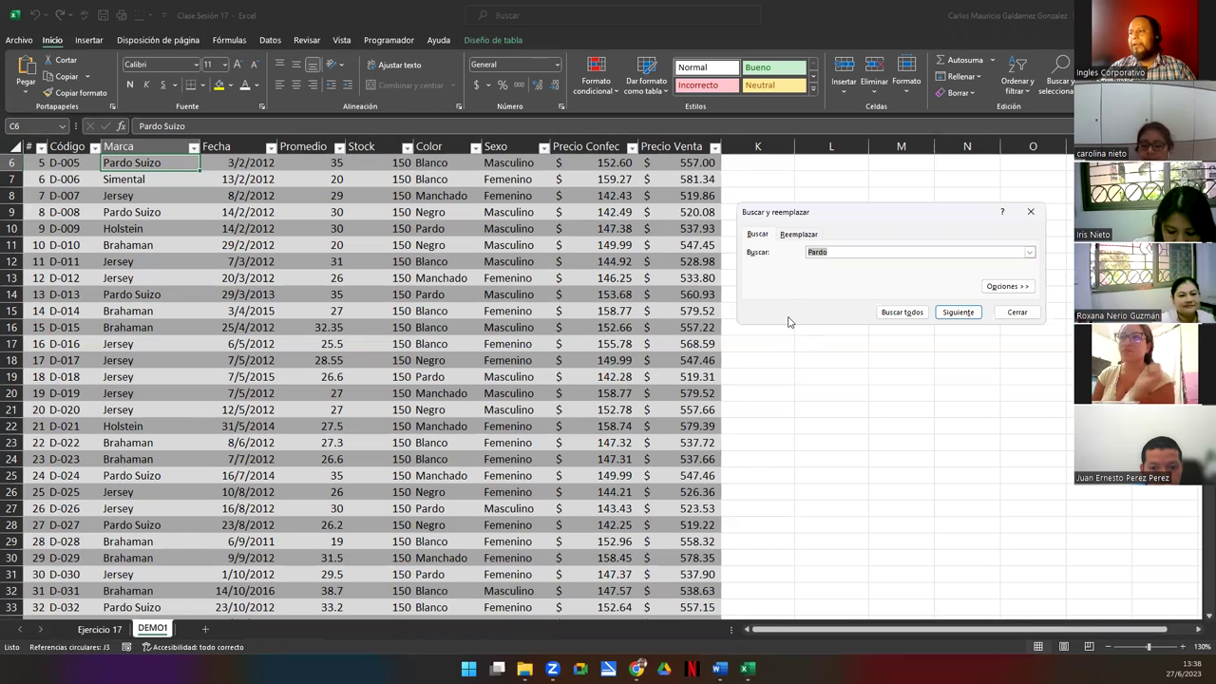
{"action": "left_click", "coordinate": [801, 235]}
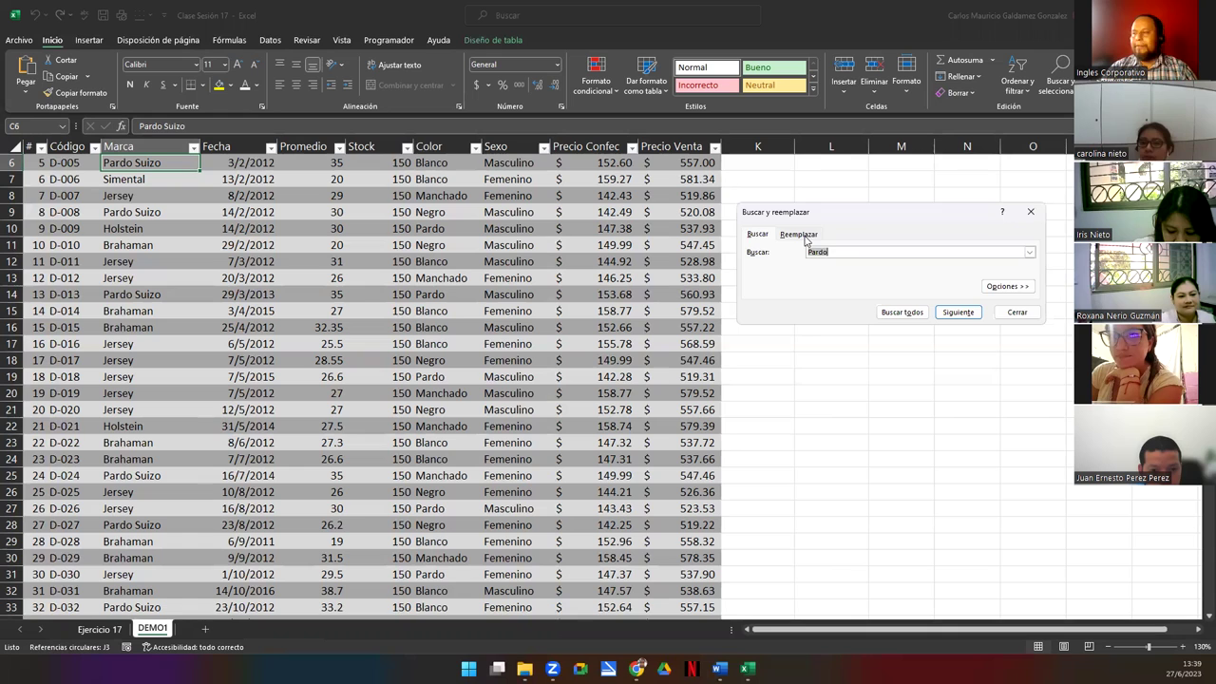
{"action": "double_click", "coordinate": [814, 252]}
{"action": "type", "text": "Masculino"}
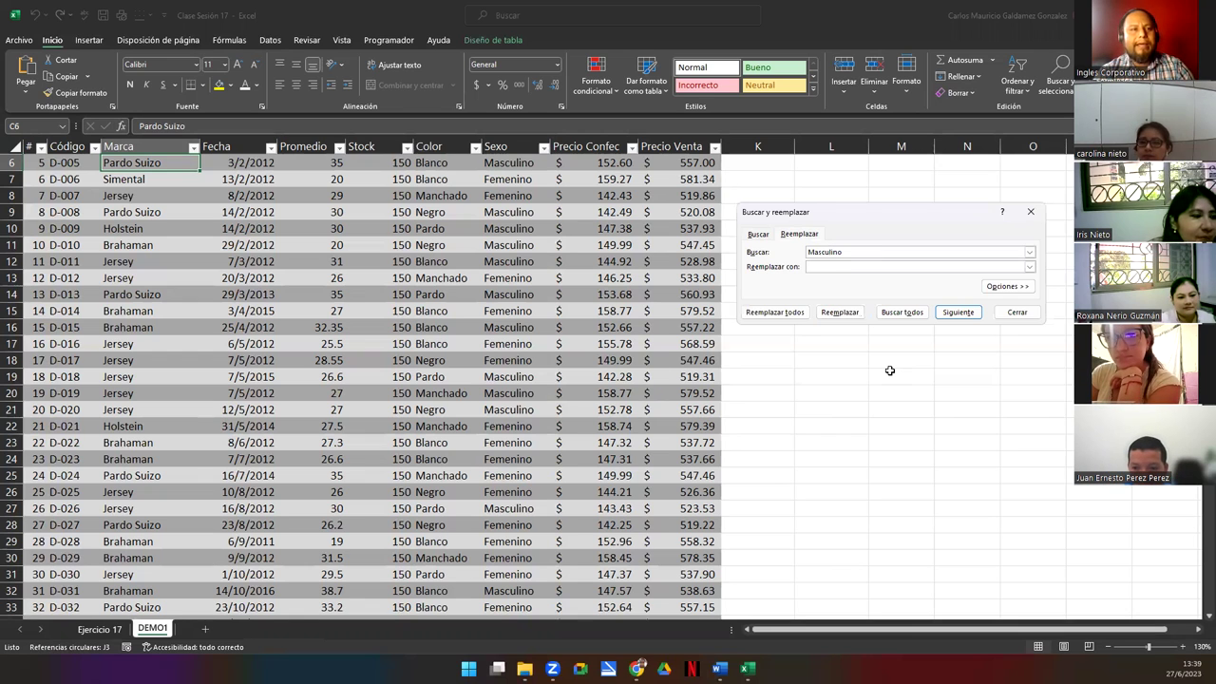
{"action": "type", "text": "M"}
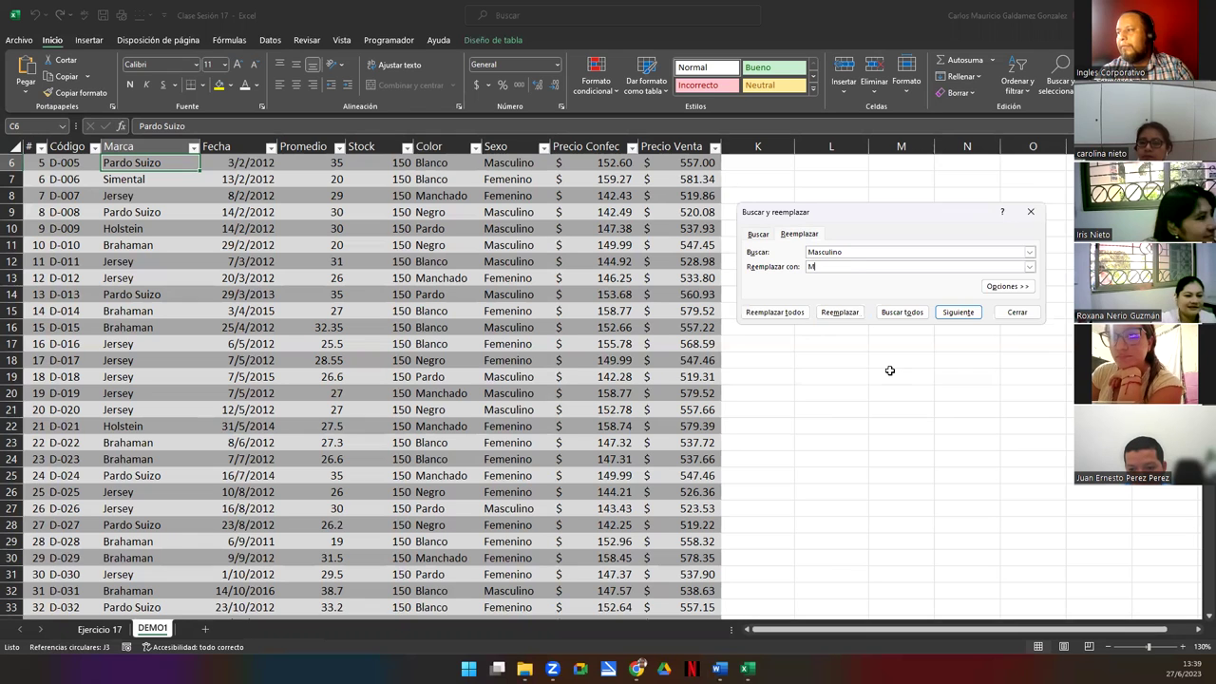
{"action": "key", "text": "BackSpace"}
{"action": "type", "text": "Hombre"}
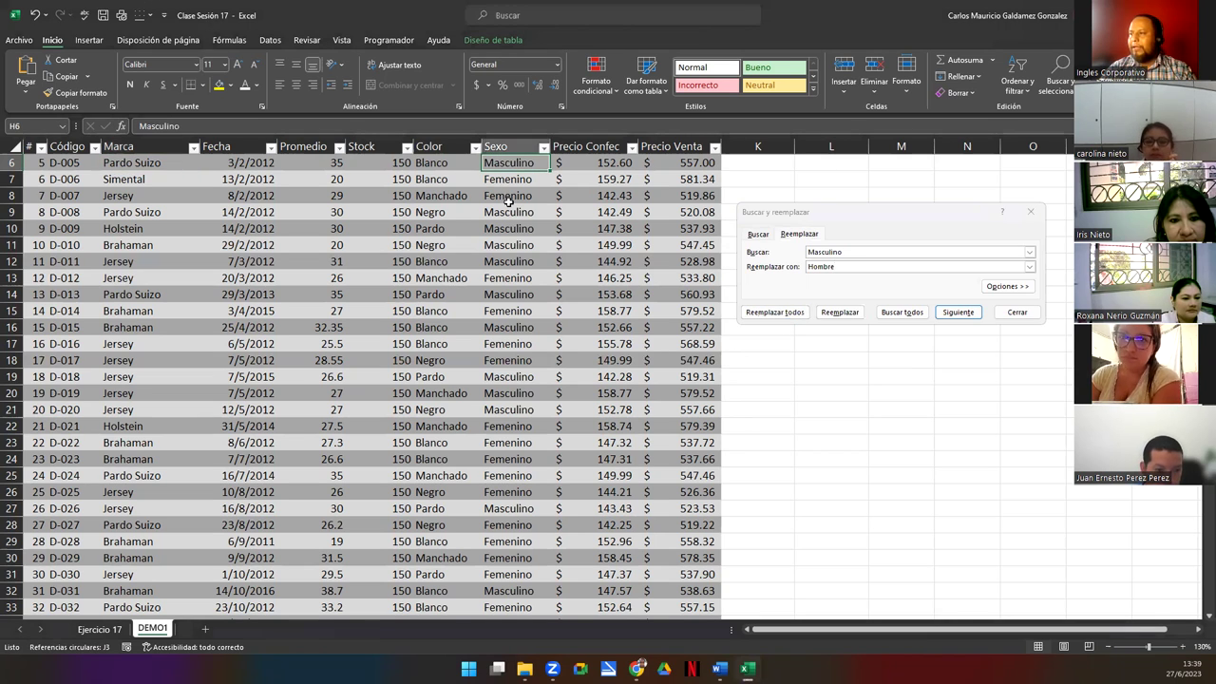
{"action": "left_click", "coordinate": [509, 228]}
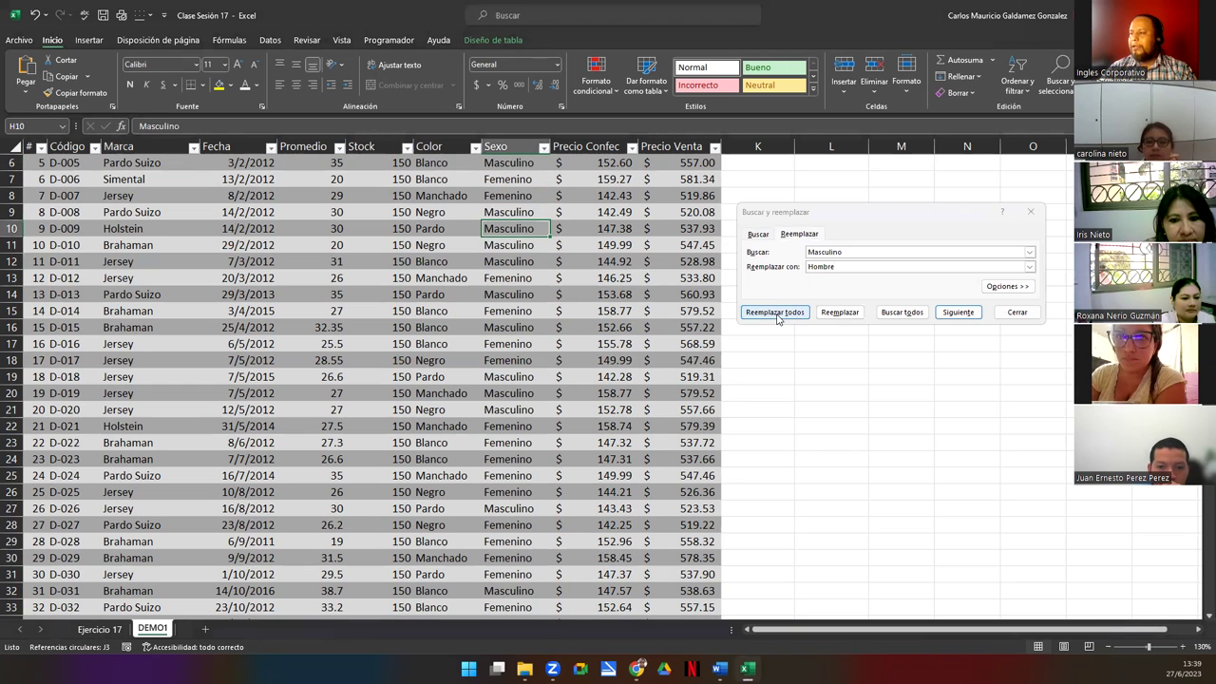
{"action": "left_click", "coordinate": [776, 314]}
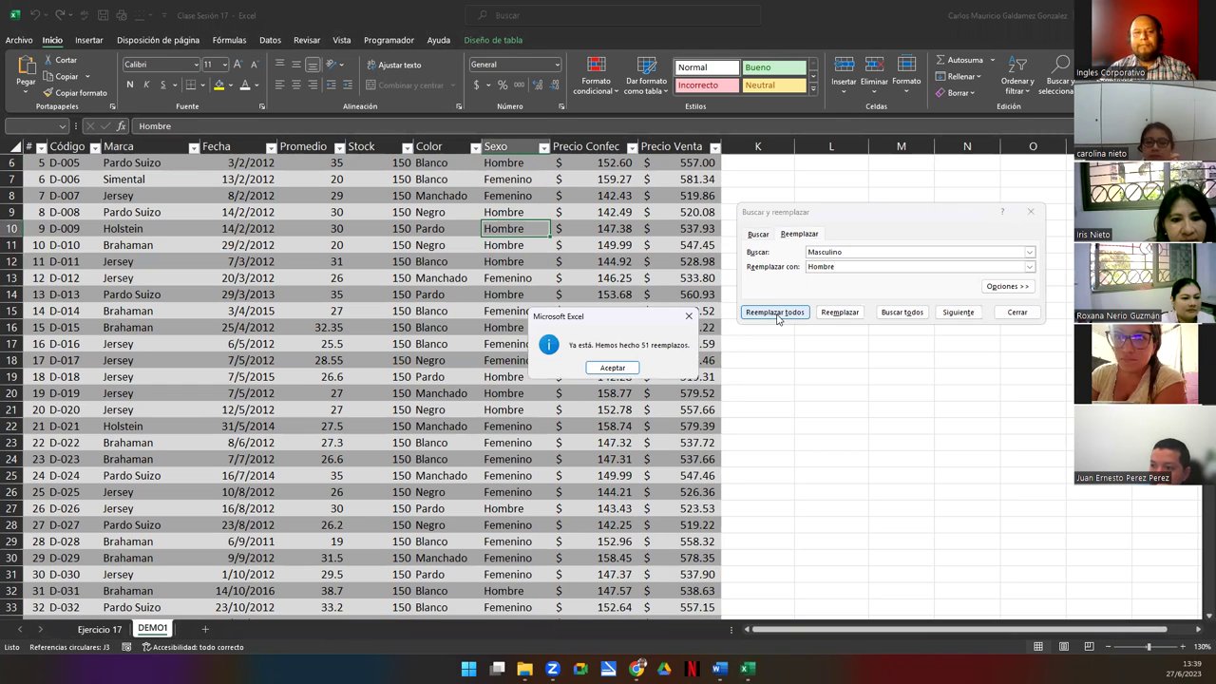
{"action": "left_click", "coordinate": [633, 374]}
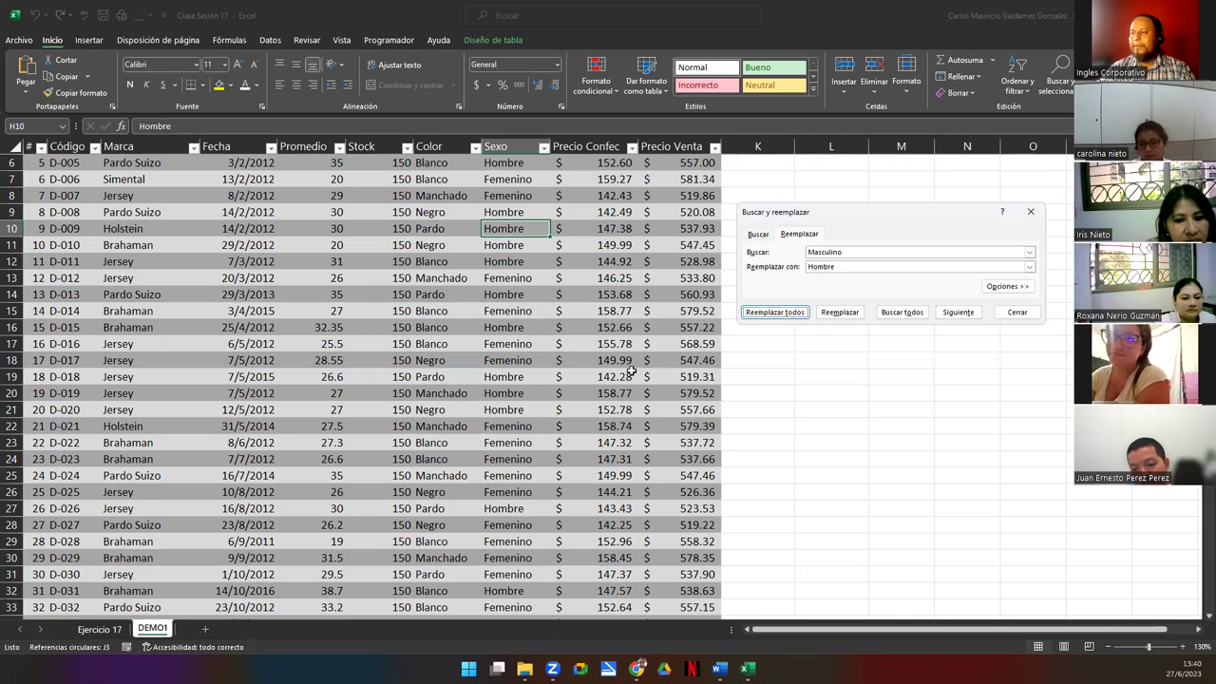
Replace every occurrence of Femenino with Mujer in the livestock table and dismiss the completion message
{"action": "left_click", "coordinate": [1024, 252]}
{"action": "double_click", "coordinate": [855, 253]}
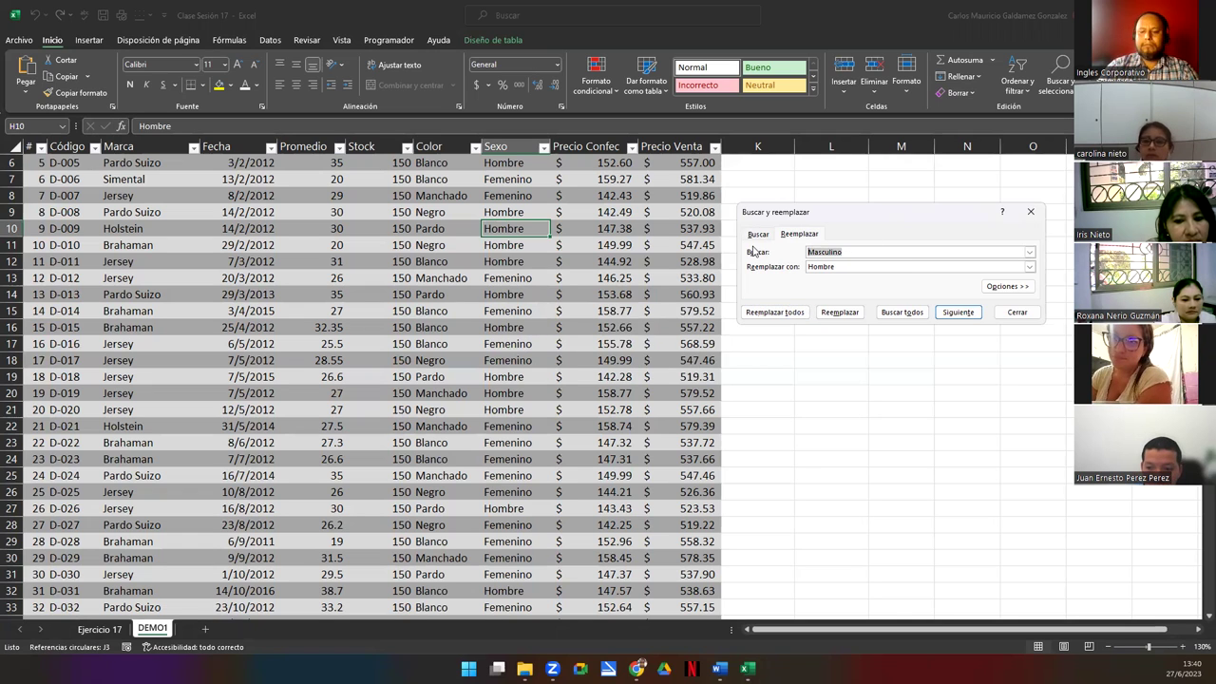
{"action": "type", "text": "Feme"}
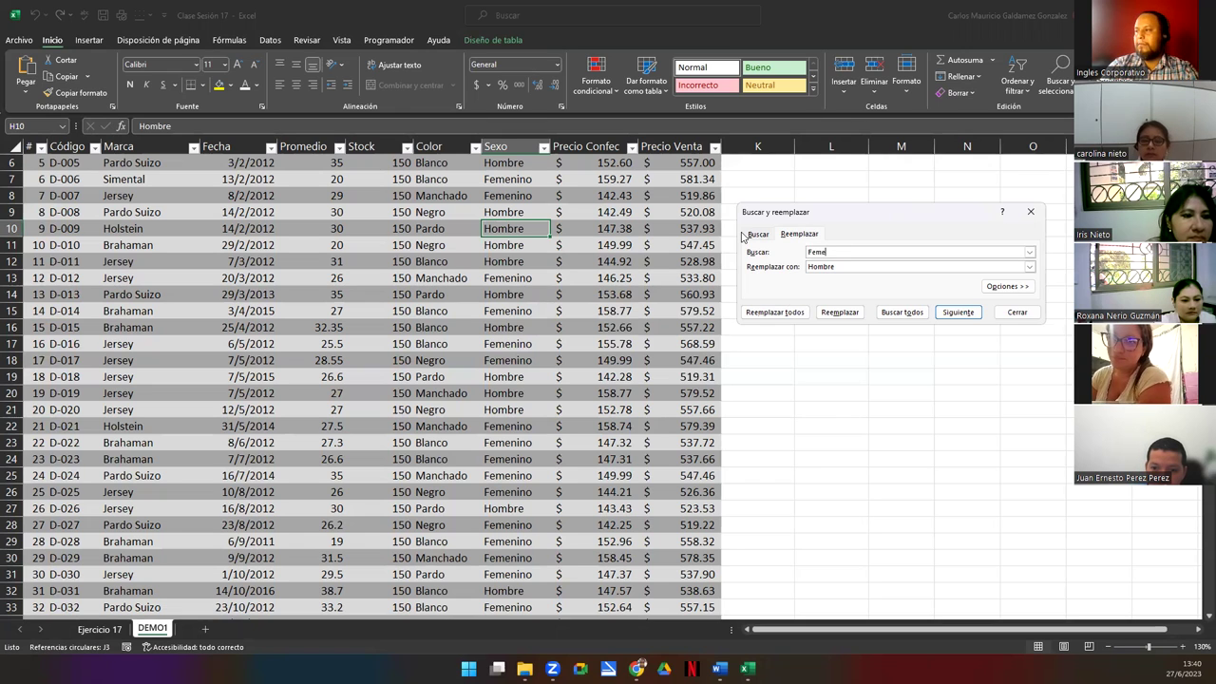
{"action": "type", "text": "nino"}
{"action": "key", "text": "Tab"}
{"action": "type", "text": "Mujer"}
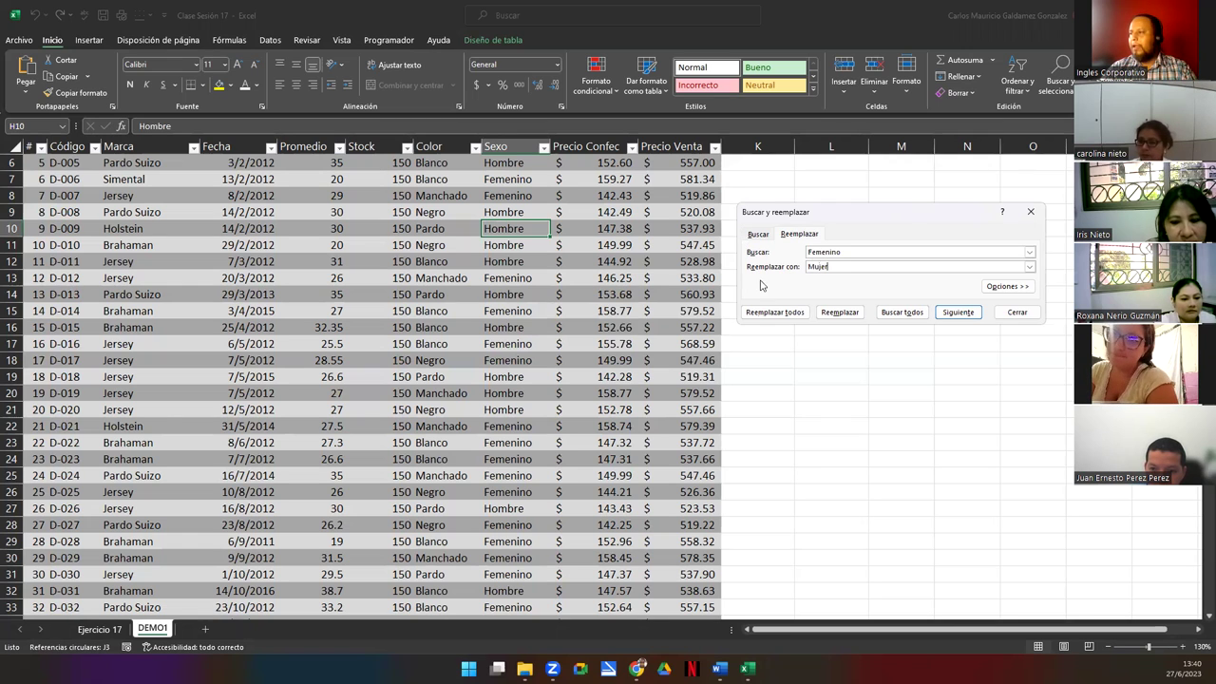
{"action": "left_click", "coordinate": [751, 313]}
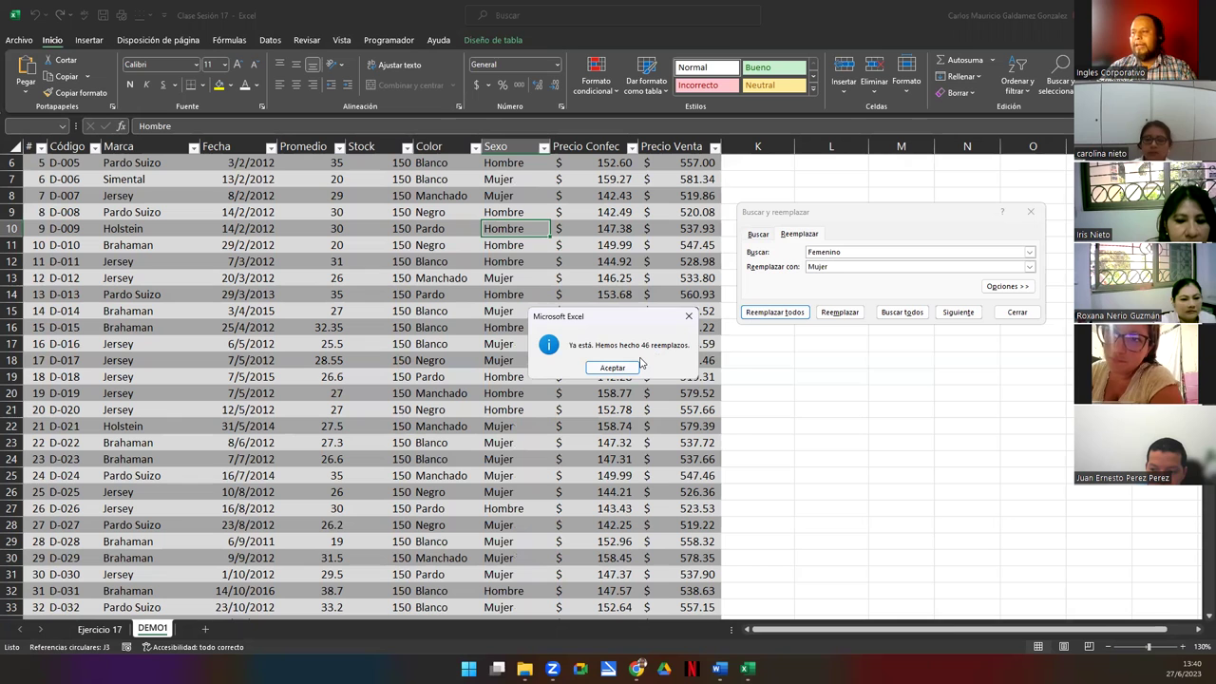
{"action": "left_click", "coordinate": [614, 368]}
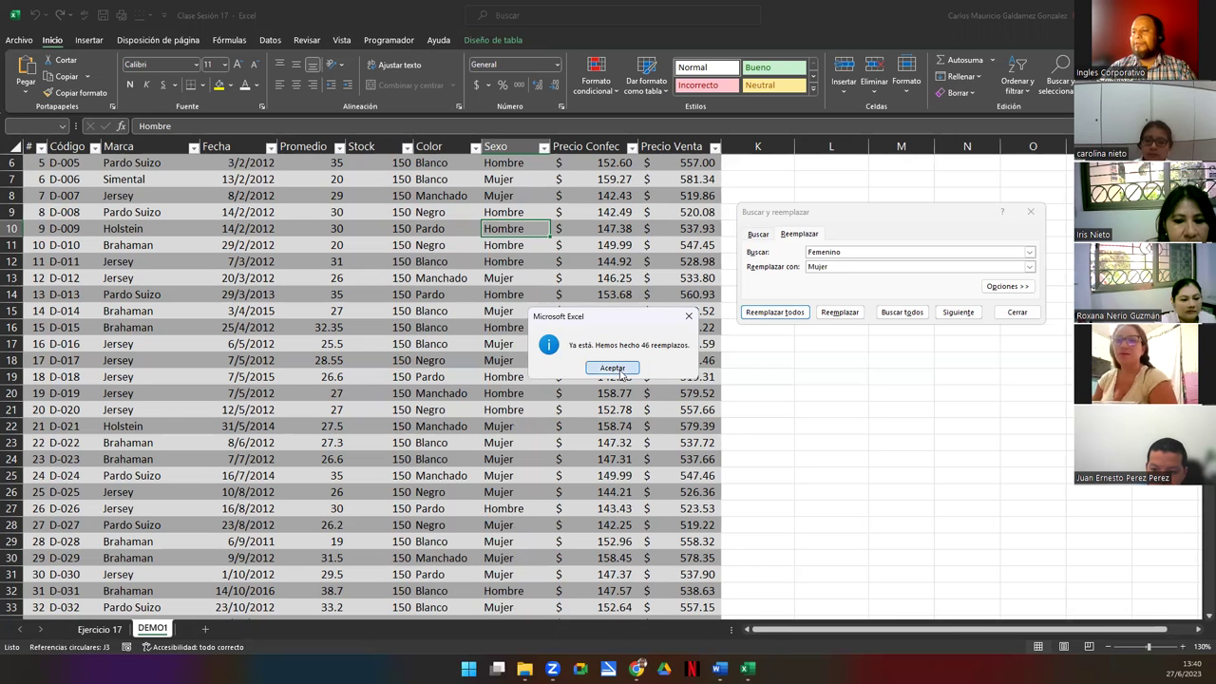
Check the replaced values in the Sexo column from the table's last row up to cell H2
{"action": "scroll", "coordinate": [409, 418], "scroll_direction": "down", "scroll_amount": 20}
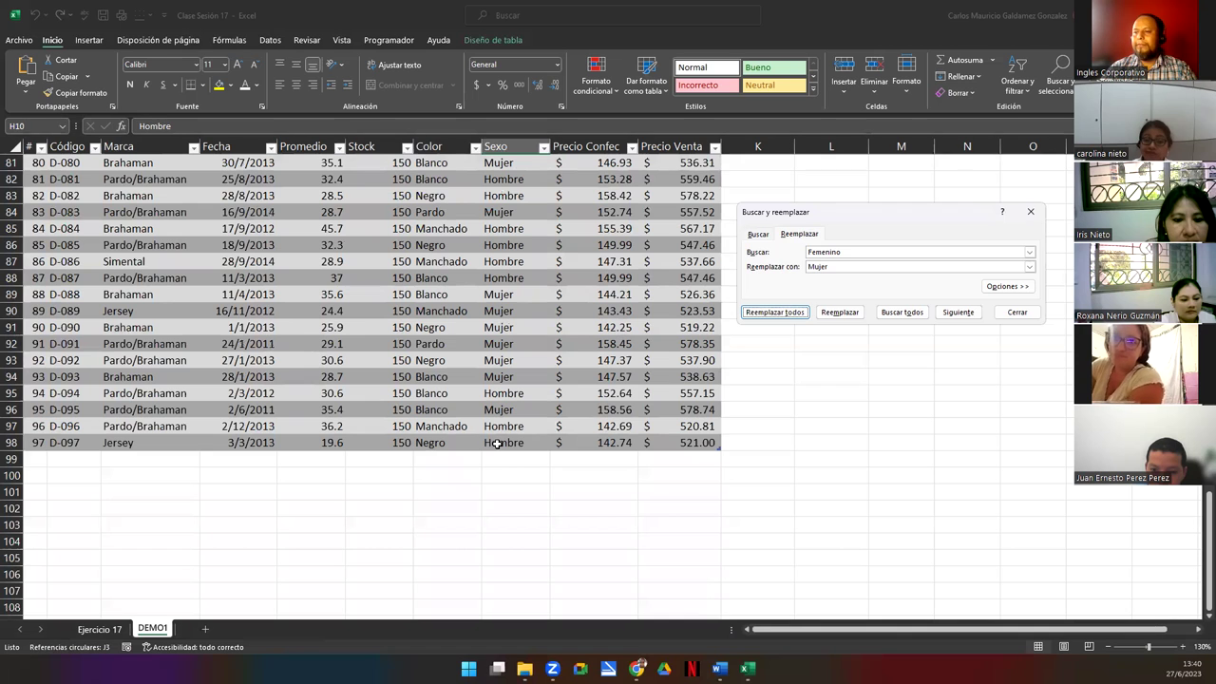
{"action": "left_click", "coordinate": [496, 444]}
{"action": "scroll", "coordinate": [570, 404], "scroll_direction": "up", "scroll_amount": 20}
{"action": "left_click", "coordinate": [521, 195]}
{"action": "left_click", "coordinate": [520, 183]}
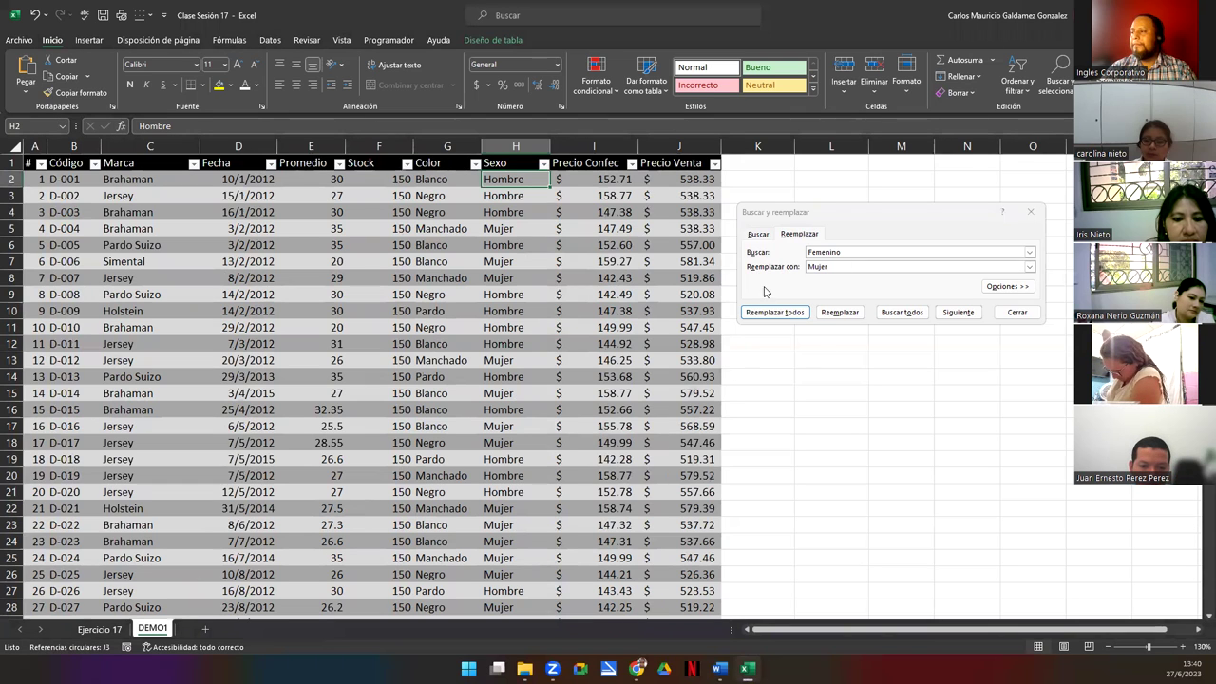
{"action": "left_click", "coordinate": [799, 313]}
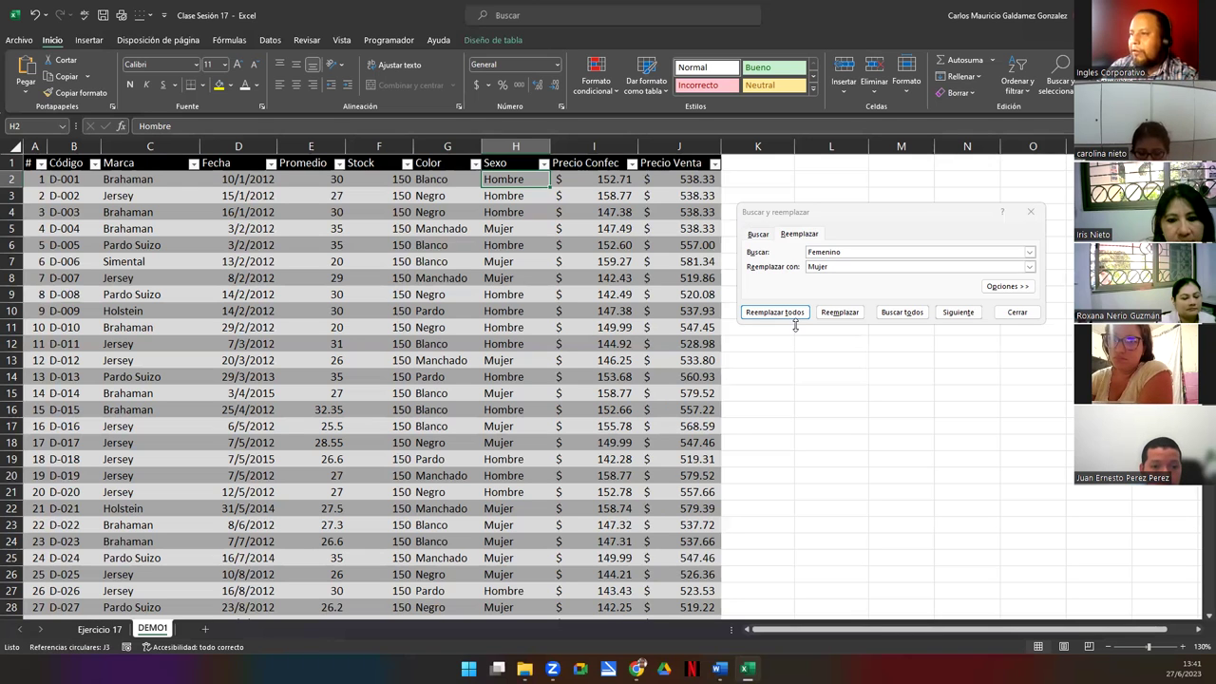
{"action": "left_click_drag", "start_coordinate": [71, 167], "coordinate": [653, 596]}
{"action": "left_click", "coordinate": [417, 390]}
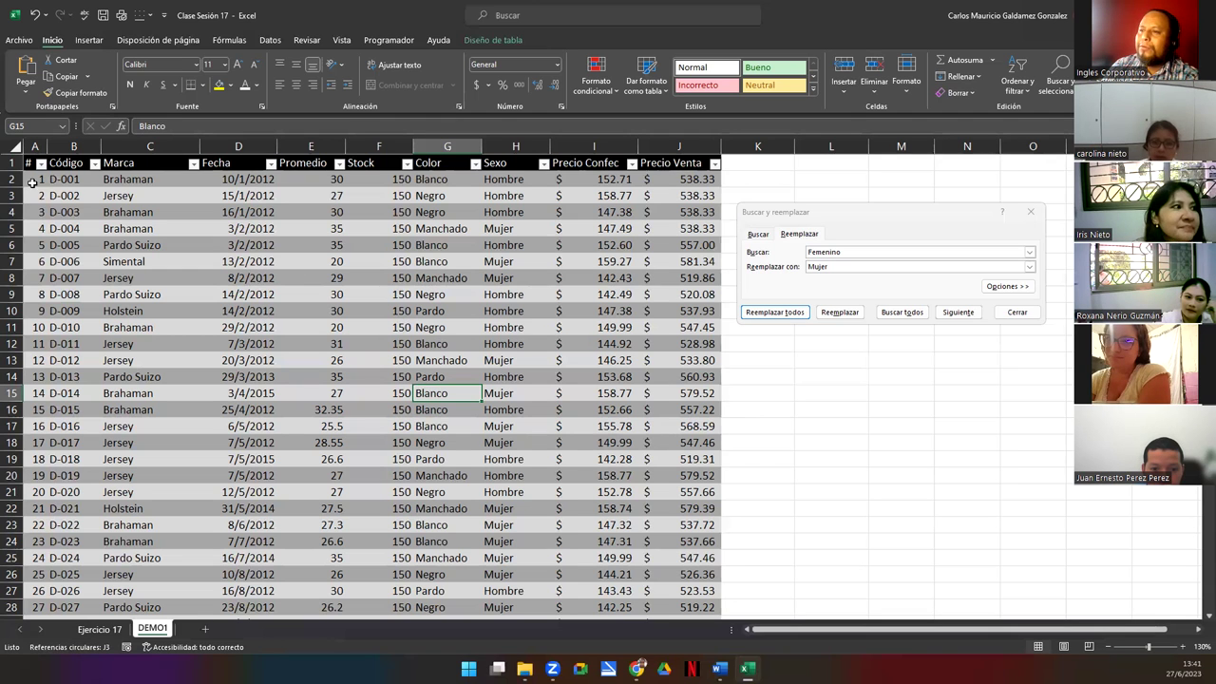
Select range A2:J16, list all Blanco matches within it and enlarge the results list to show every entry
{"action": "left_click_drag", "start_coordinate": [38, 179], "coordinate": [665, 407]}
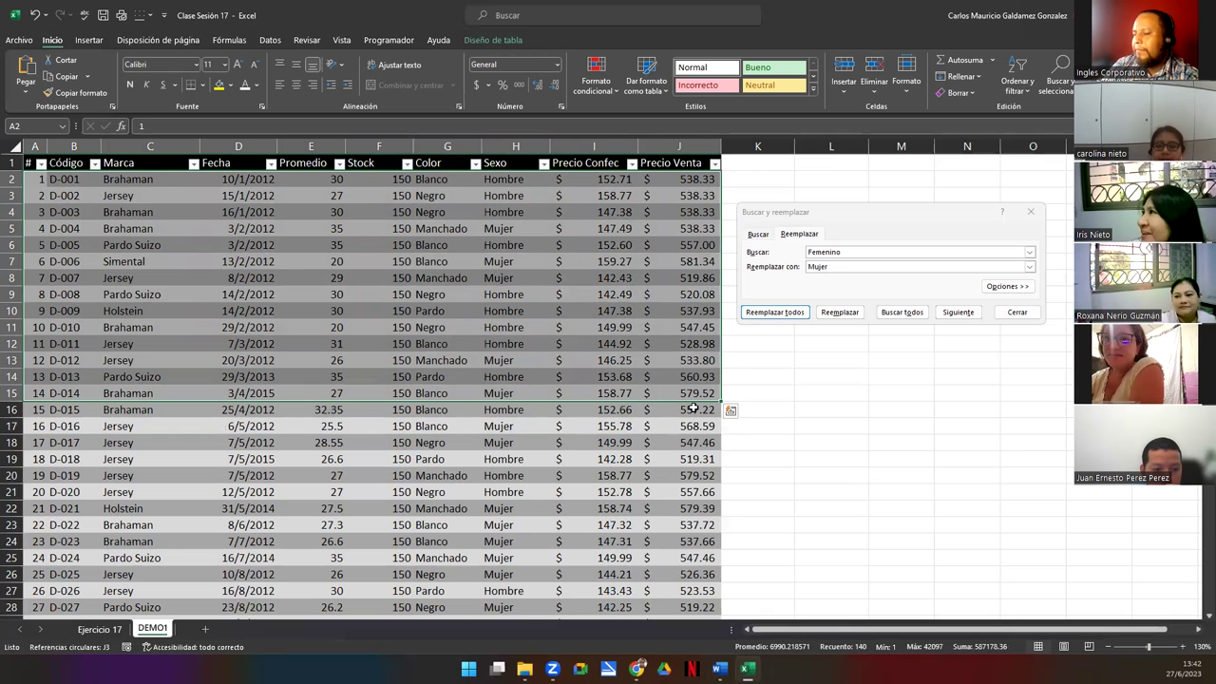
{"action": "left_click", "coordinate": [694, 408], "text": "shift"}
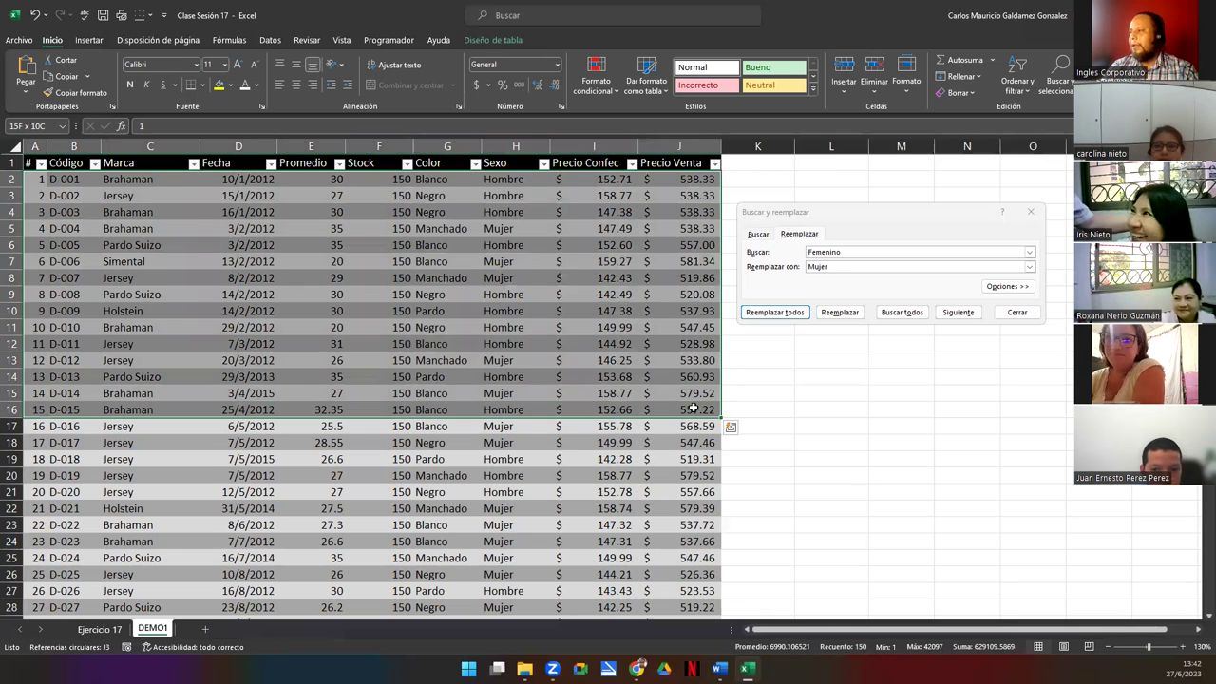
{"action": "left_click", "coordinate": [758, 235]}
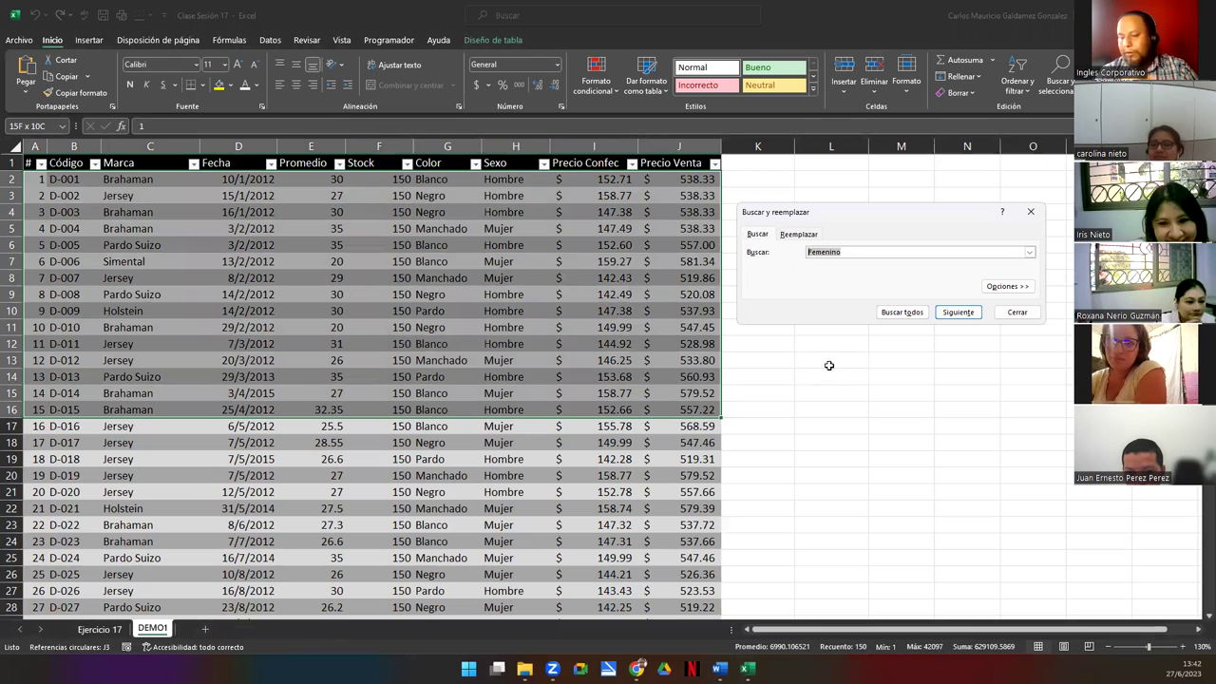
{"action": "type", "text": "Blanco"}
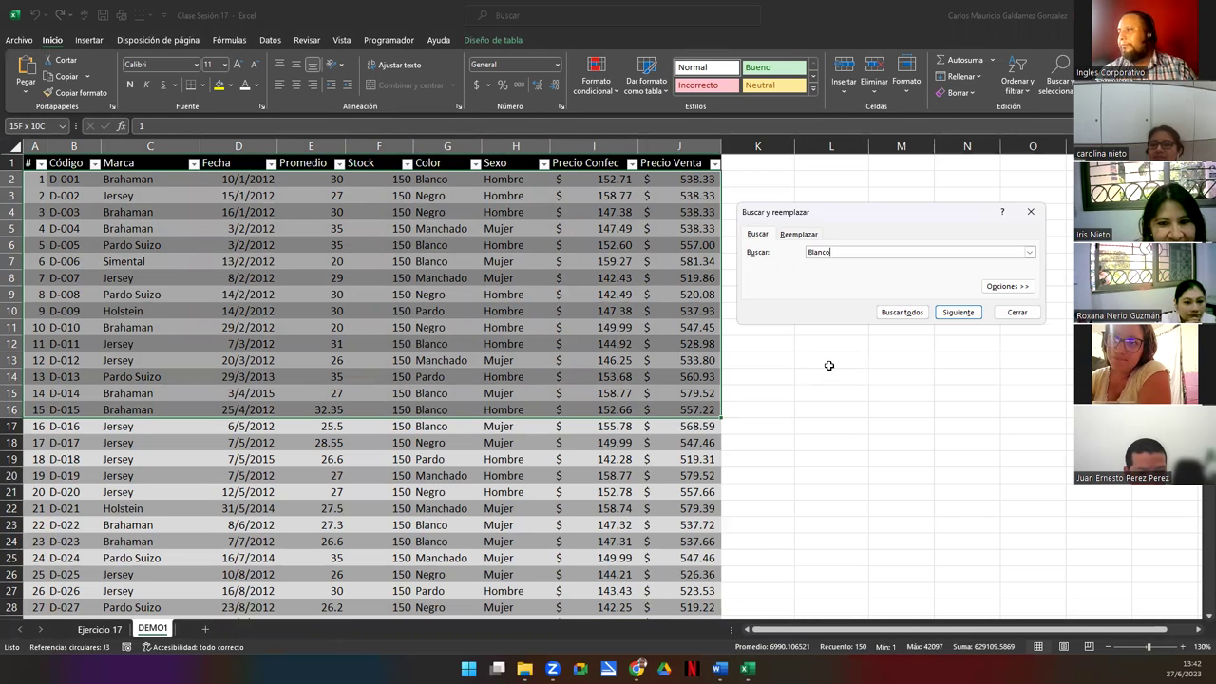
{"action": "left_click", "coordinate": [907, 315]}
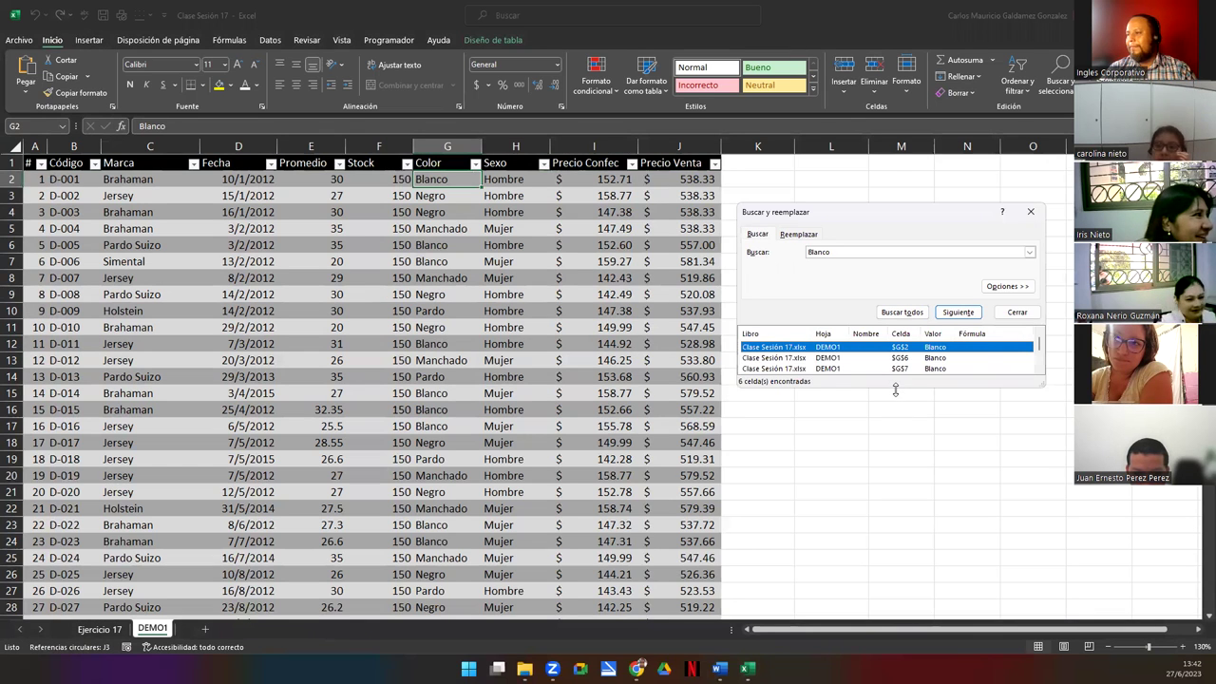
{"action": "left_click_drag", "start_coordinate": [895, 388], "coordinate": [895, 629]}
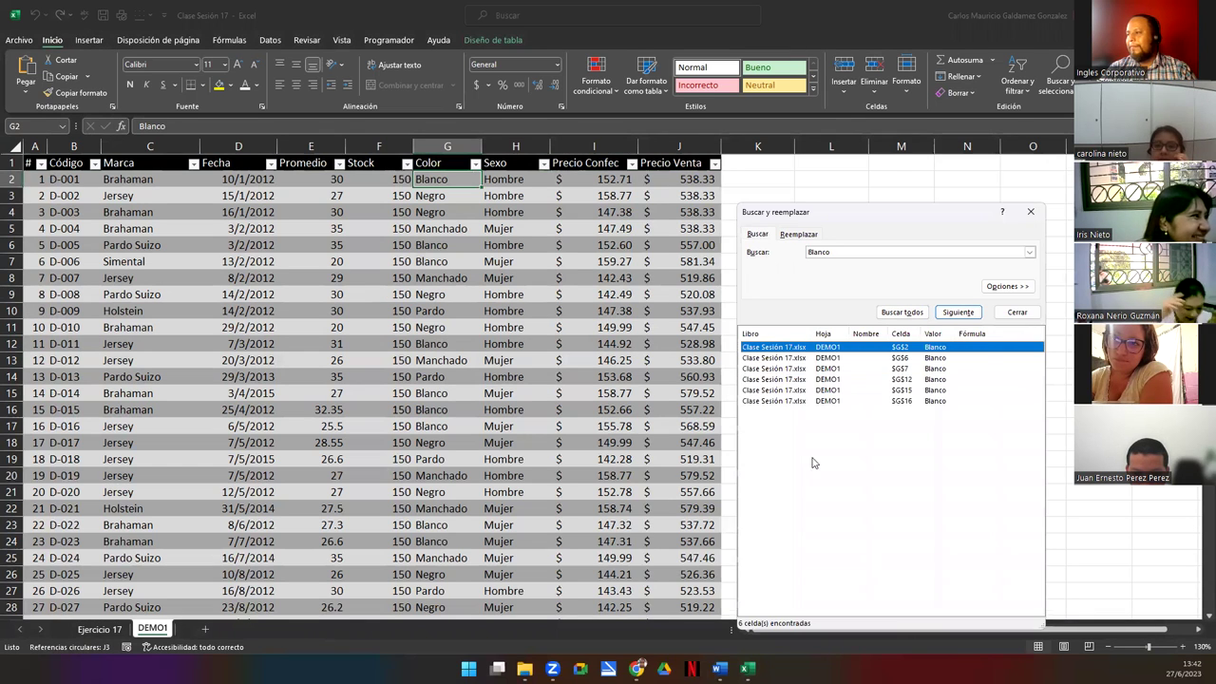
Visit the Blanco matches in cells G6, G7, G12, G15 and G16 from the results list
{"action": "left_click", "coordinate": [788, 358]}
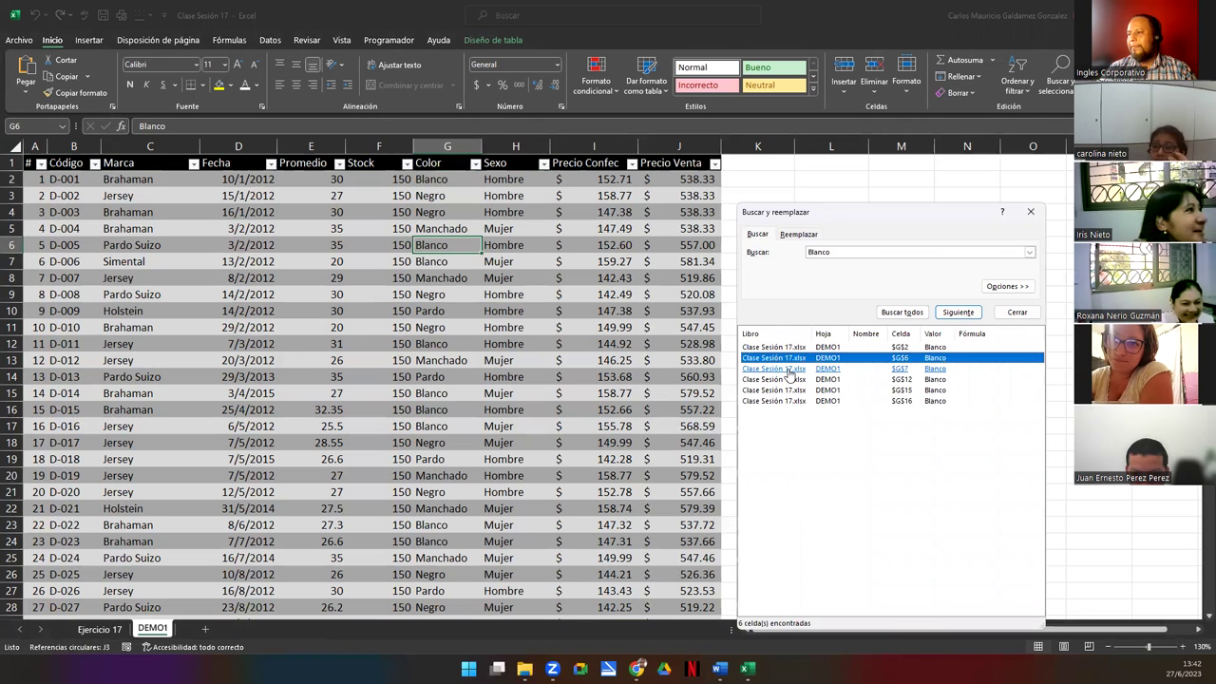
{"action": "left_click", "coordinate": [791, 369]}
{"action": "left_click", "coordinate": [793, 381]}
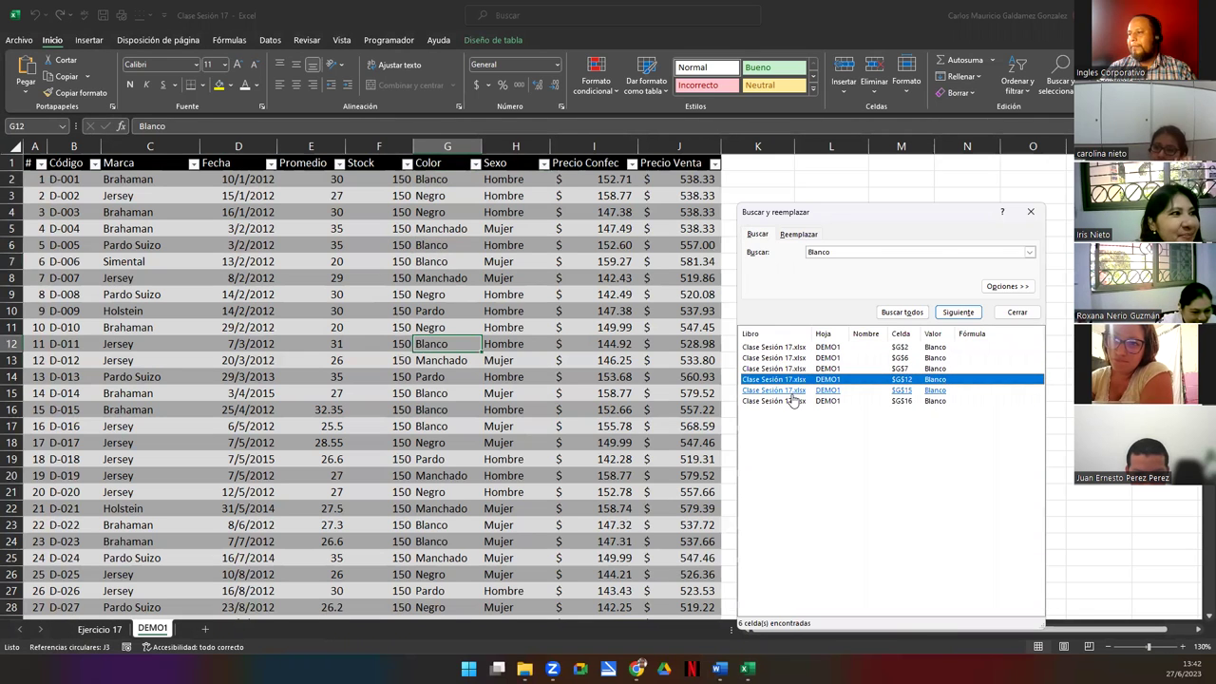
{"action": "left_click", "coordinate": [792, 392]}
{"action": "left_click", "coordinate": [793, 403]}
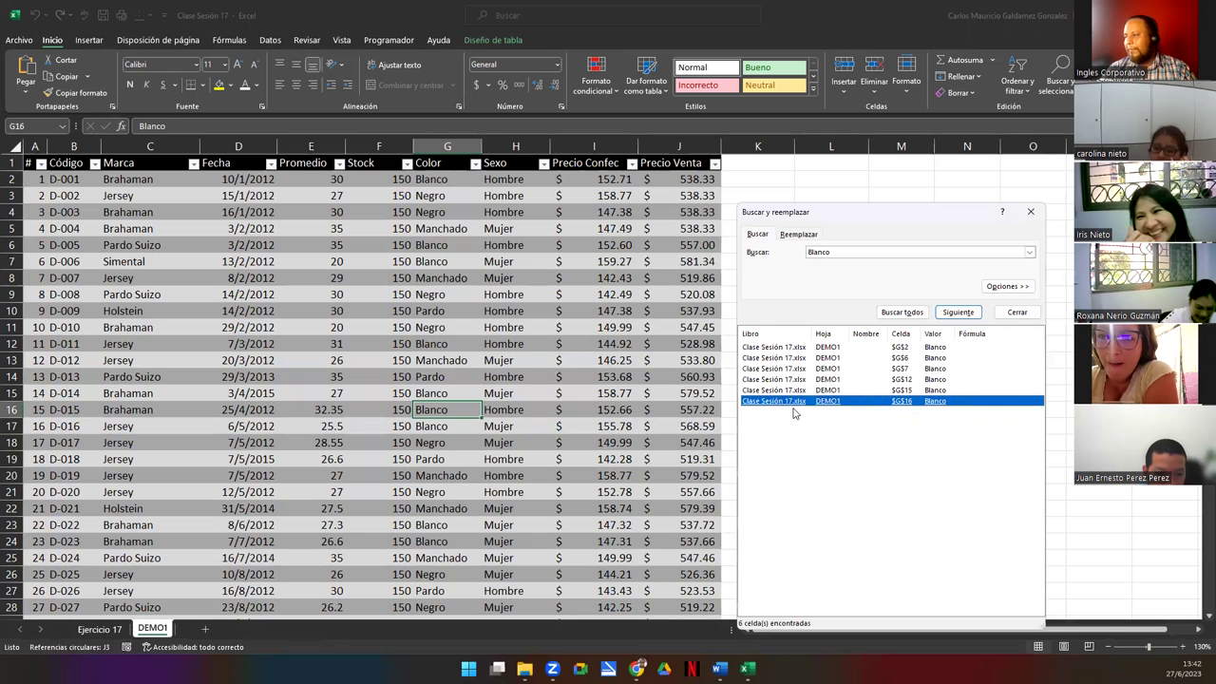
List all Blanco matches across the whole sheet with only cell I10 selected, and again restricted to range A2:J16
{"action": "left_click", "coordinate": [609, 305]}
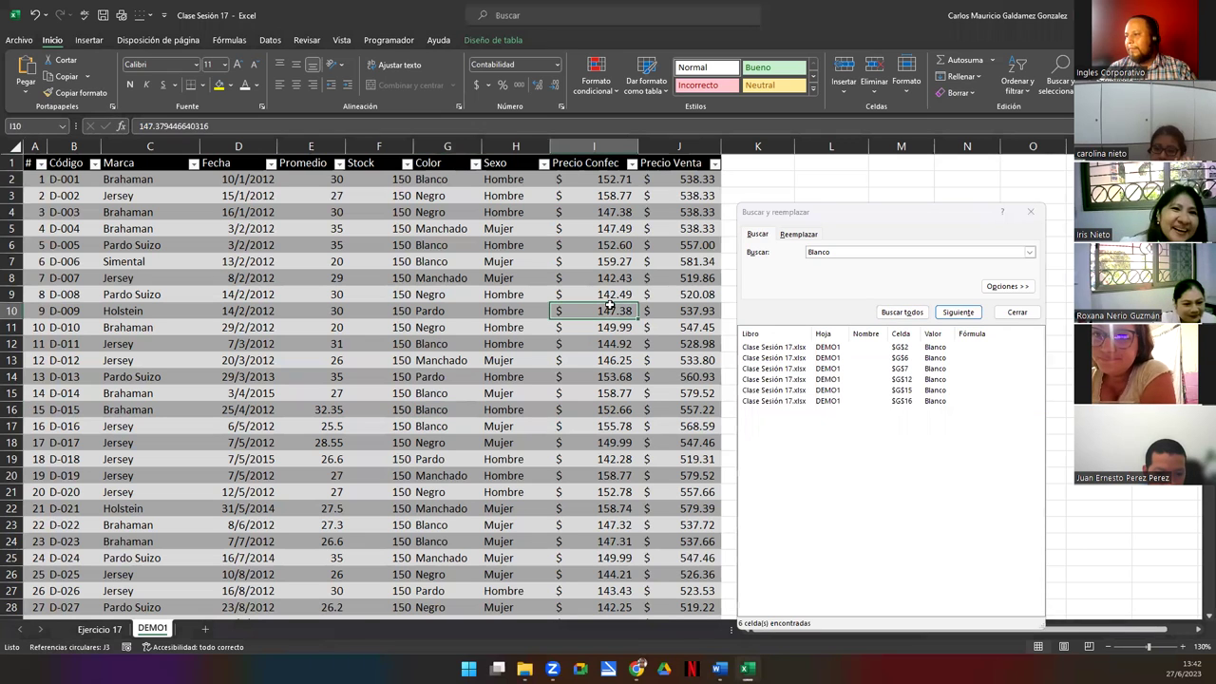
{"action": "left_click", "coordinate": [903, 313]}
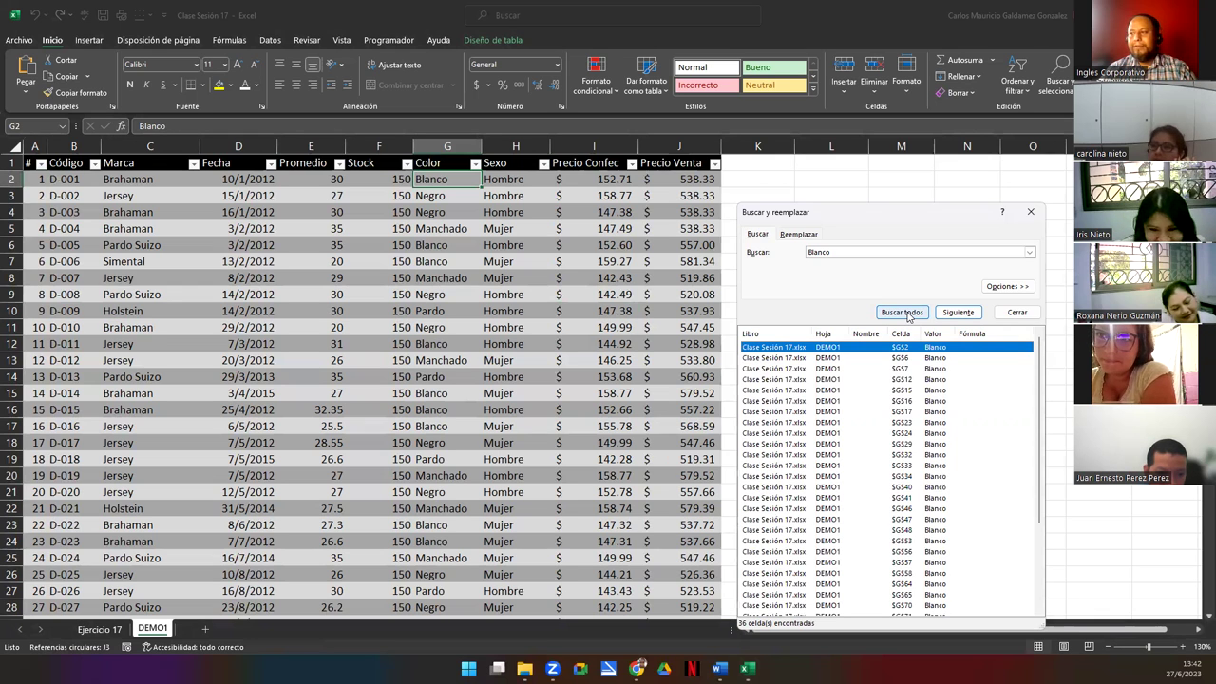
{"action": "left_click_drag", "start_coordinate": [35, 180], "coordinate": [650, 410]}
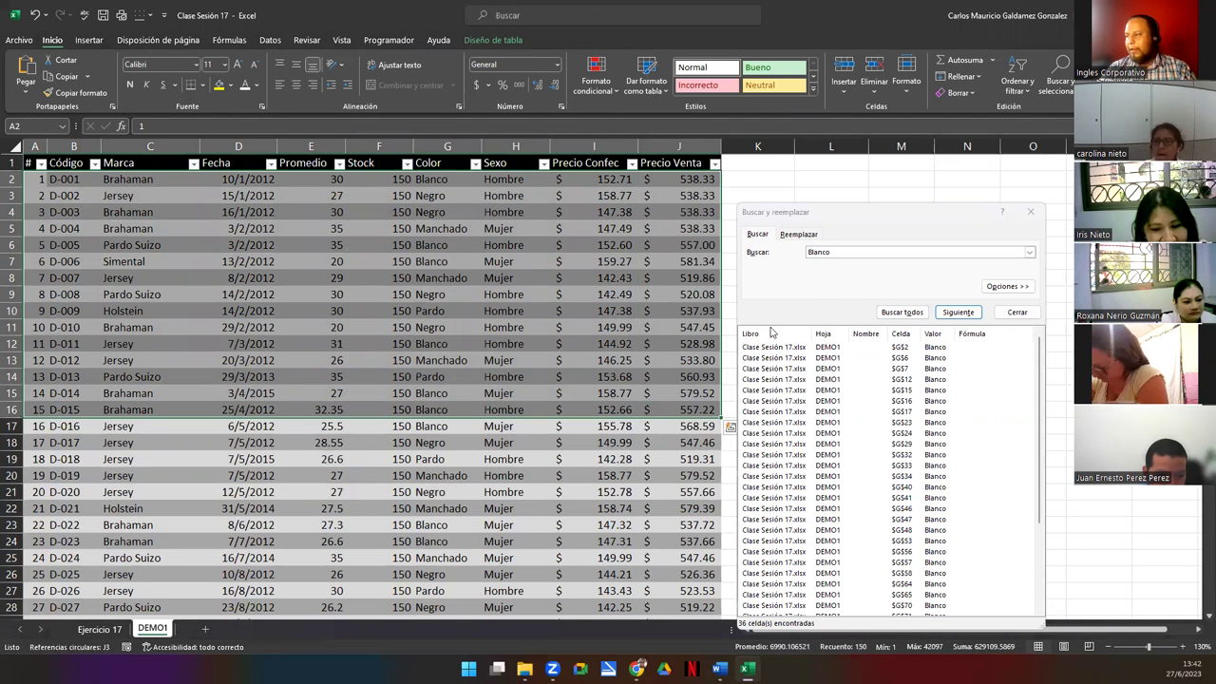
{"action": "left_click", "coordinate": [905, 312]}
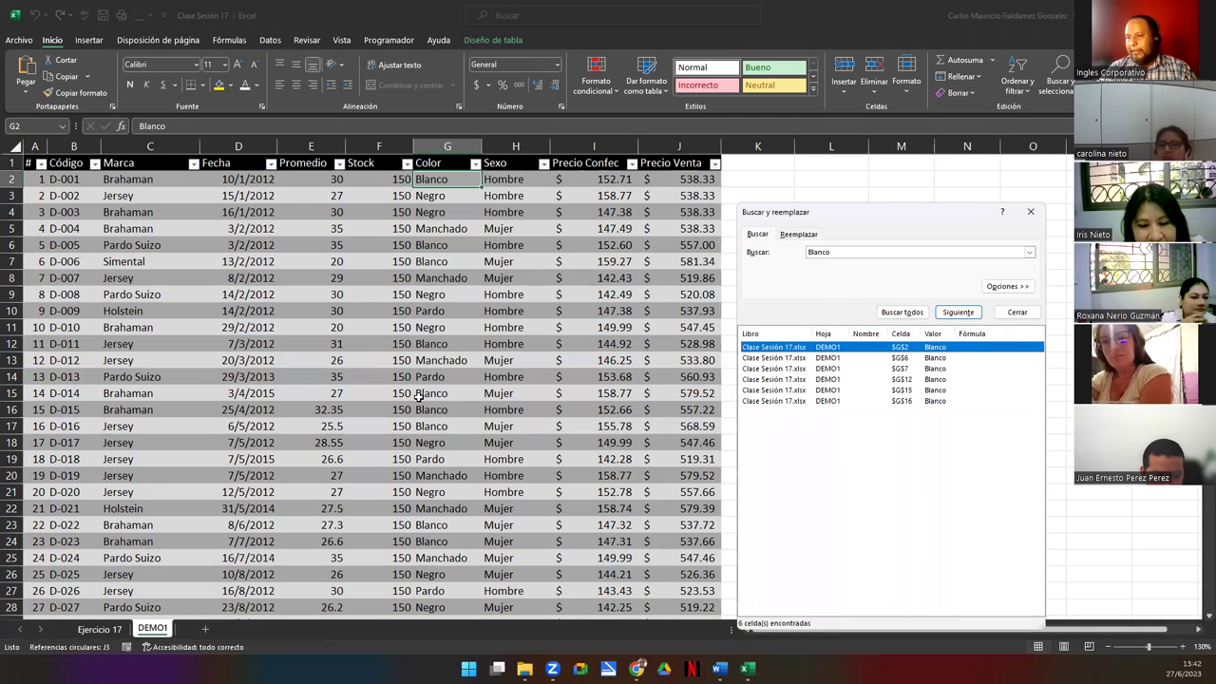
Select the Color cells from G15 up to G2 and add cell G16 to the selection
{"action": "left_click_drag", "start_coordinate": [419, 393], "coordinate": [430, 181]}
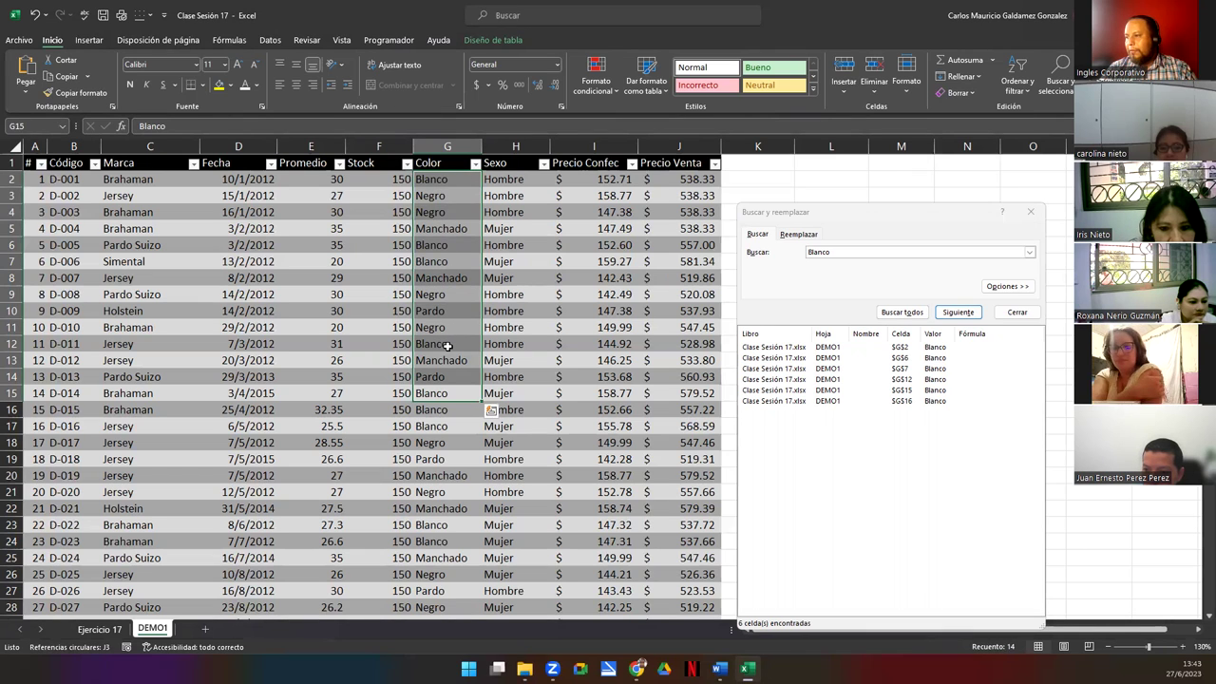
{"action": "left_click", "coordinate": [777, 422]}
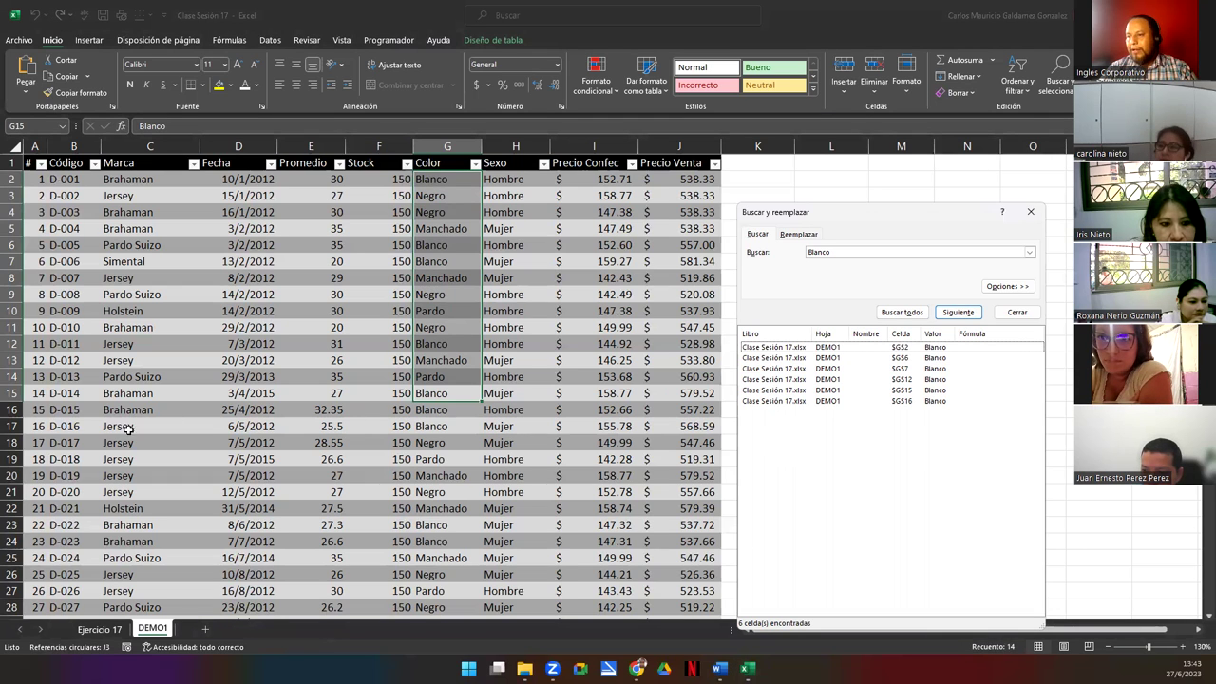
{"action": "left_click", "coordinate": [451, 411], "text": "ctrl"}
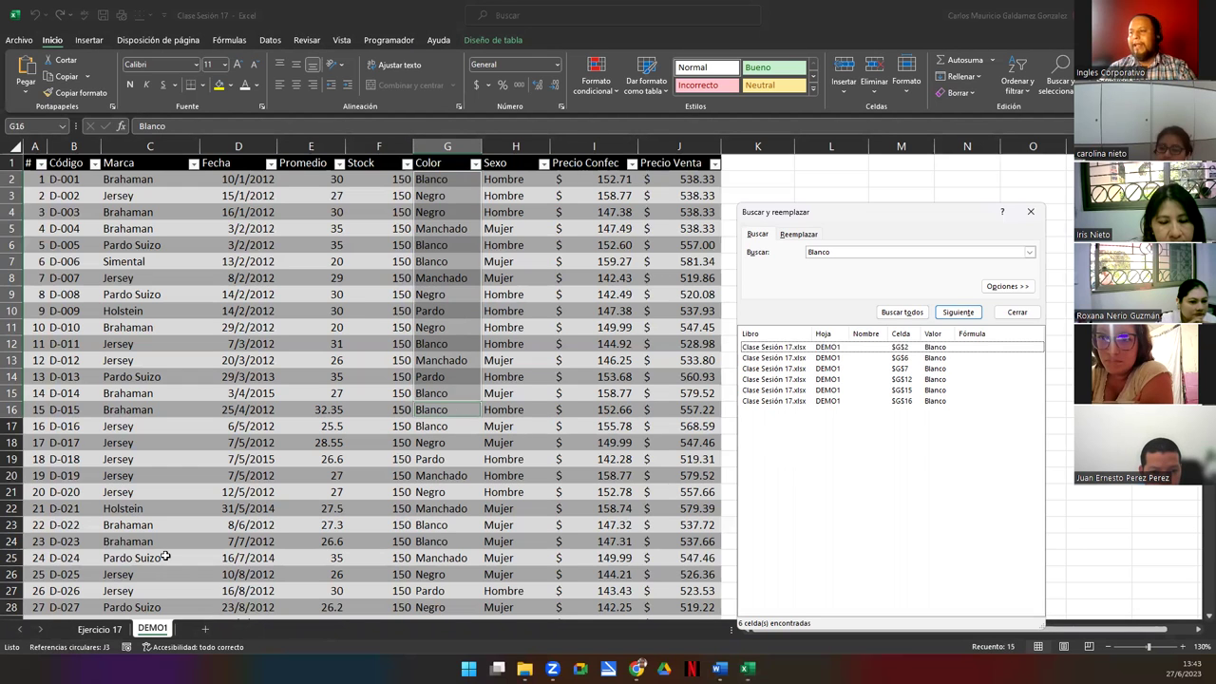
List all Blanco matches within range A2:J16, and again across the whole sheet with only cell G11 selected
{"action": "left_click_drag", "start_coordinate": [43, 180], "coordinate": [683, 407]}
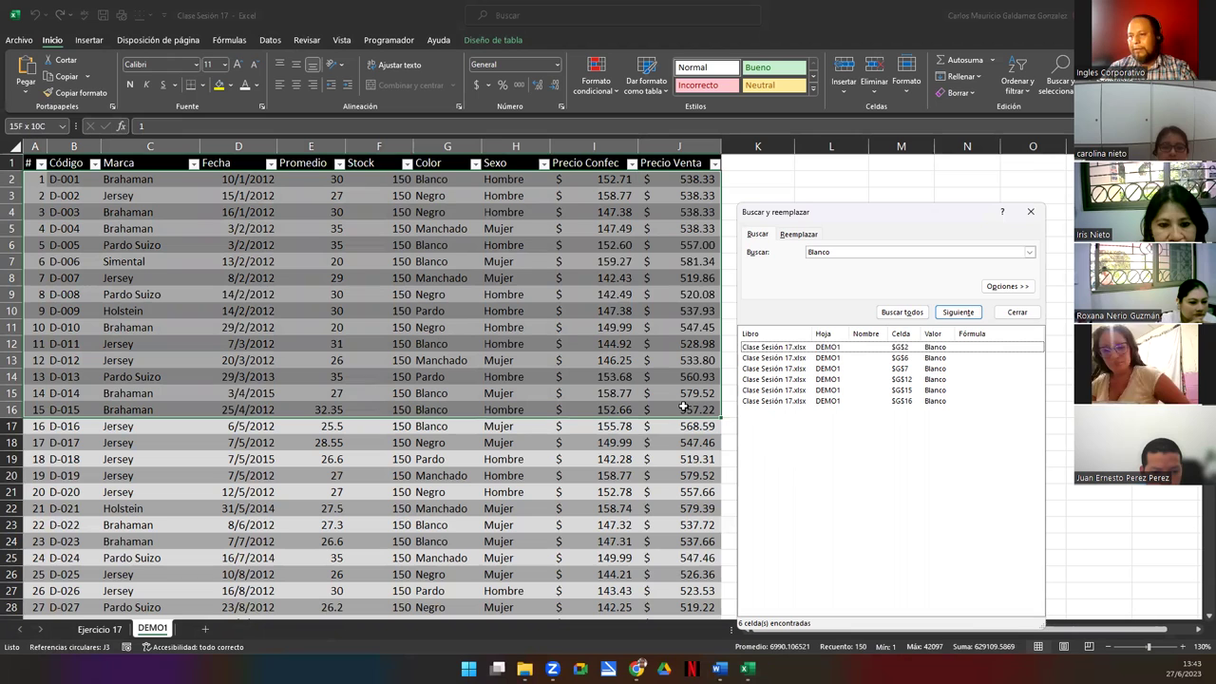
{"action": "left_click_drag", "start_coordinate": [683, 407], "coordinate": [683, 407]}
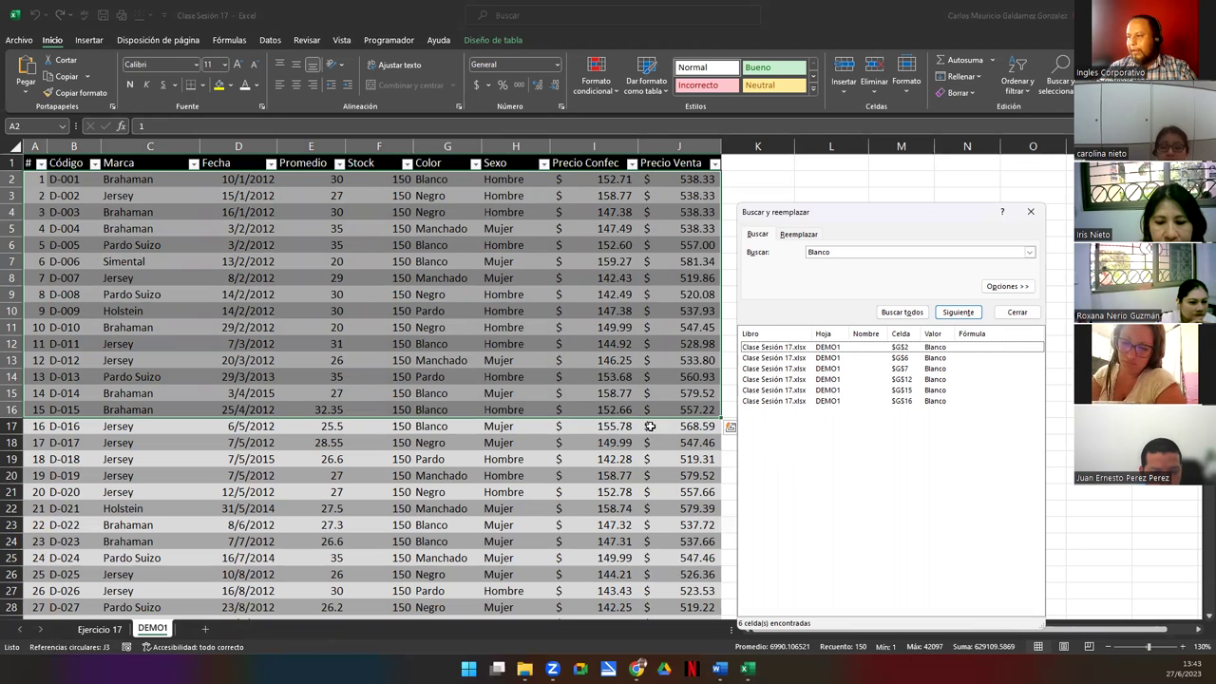
{"action": "left_click", "coordinate": [895, 317]}
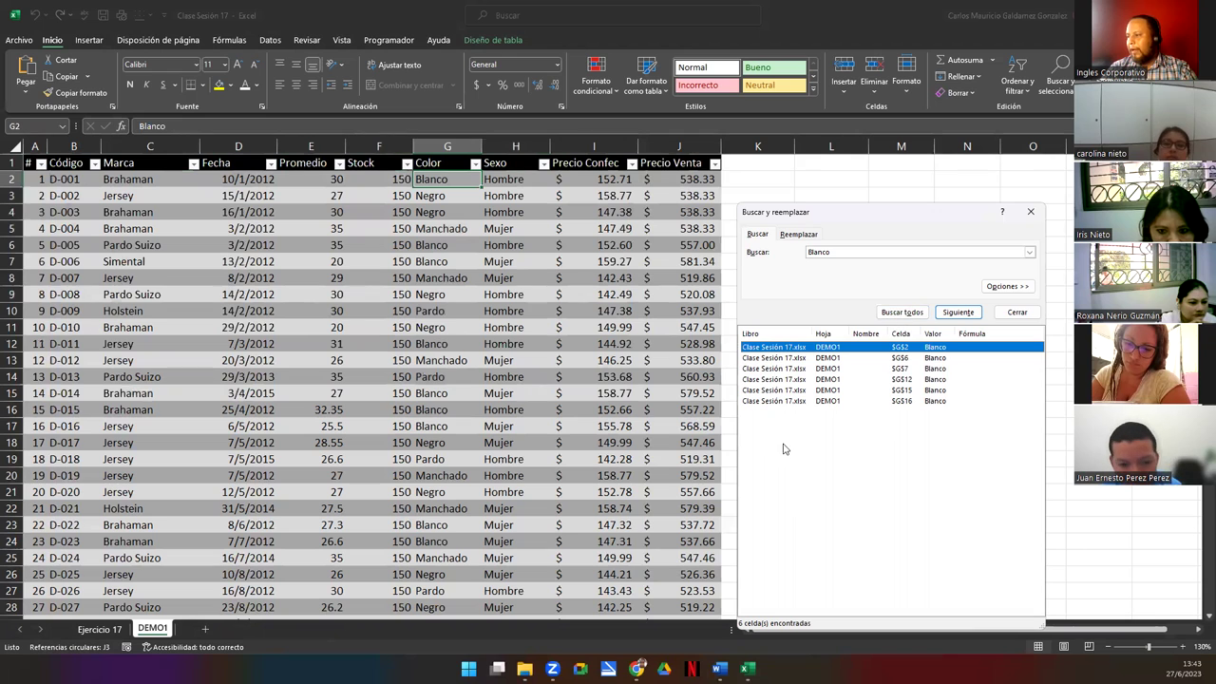
{"action": "left_click", "coordinate": [779, 402]}
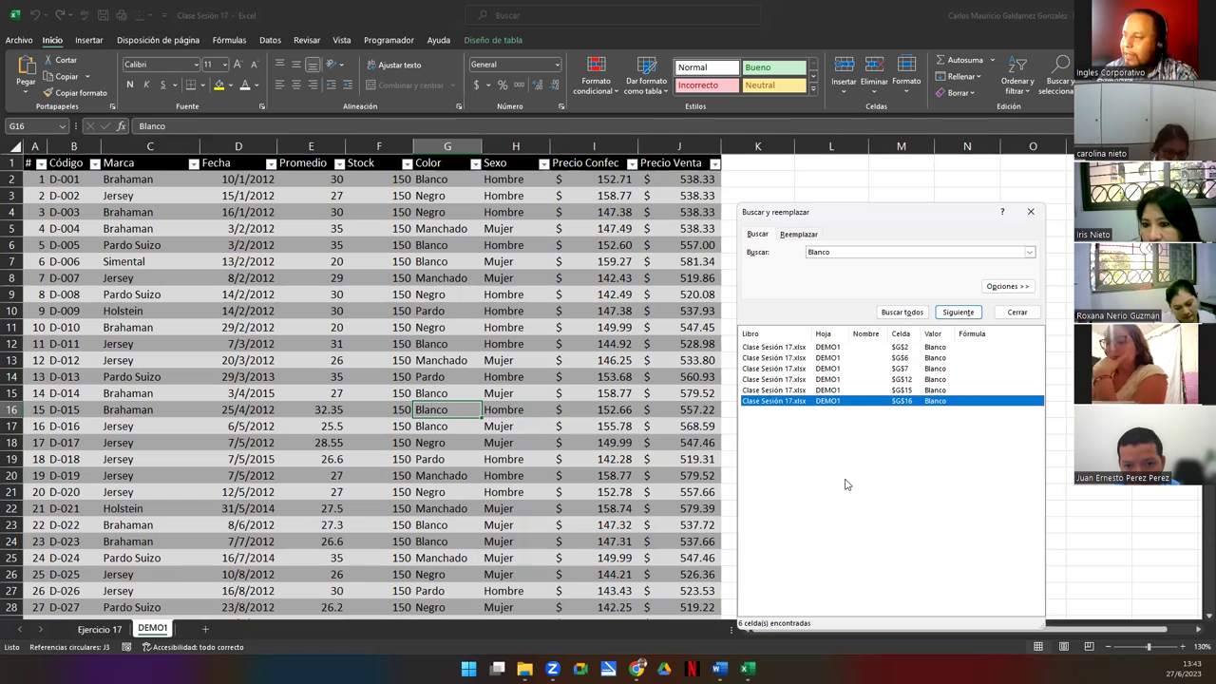
{"action": "left_click", "coordinate": [430, 328]}
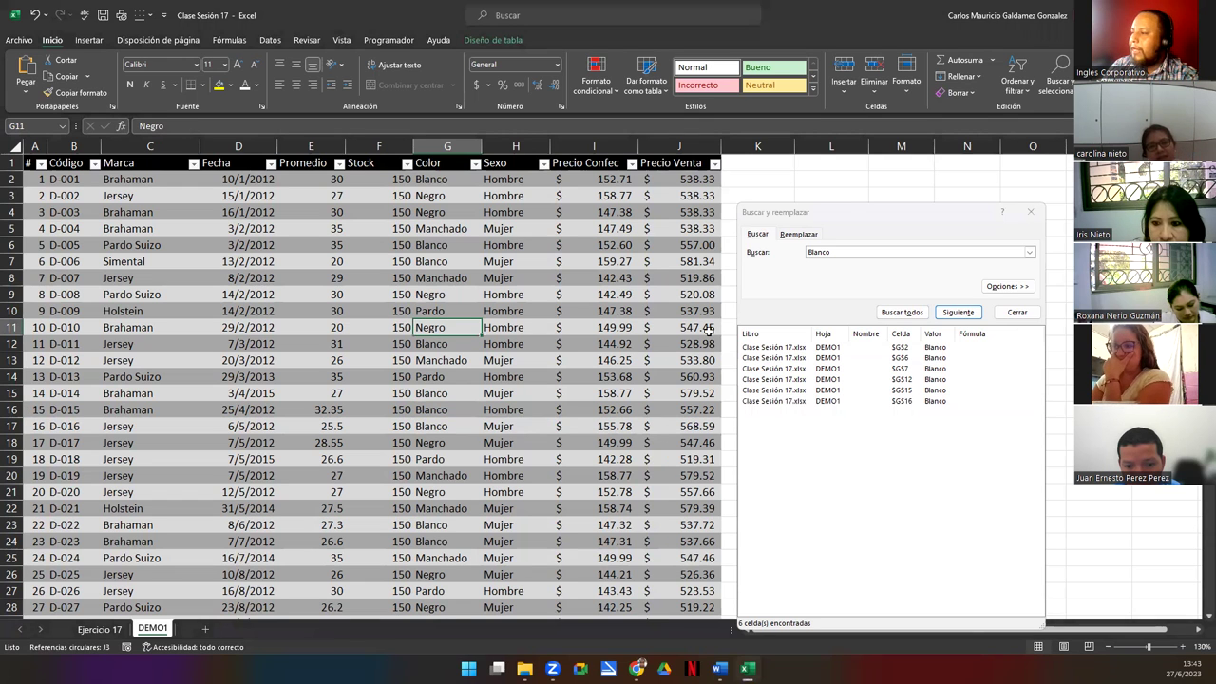
{"action": "left_click", "coordinate": [891, 314]}
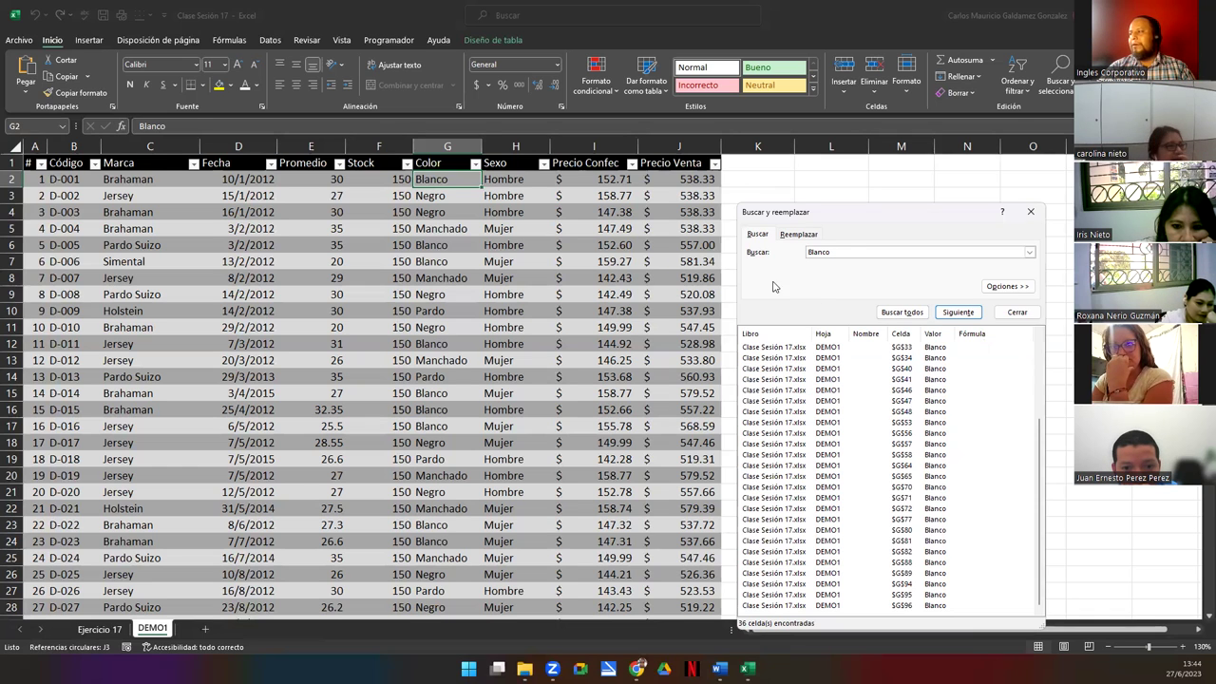
List all Jersey matches in the sheet and replace every one with Jerry
{"action": "left_click", "coordinate": [782, 238]}
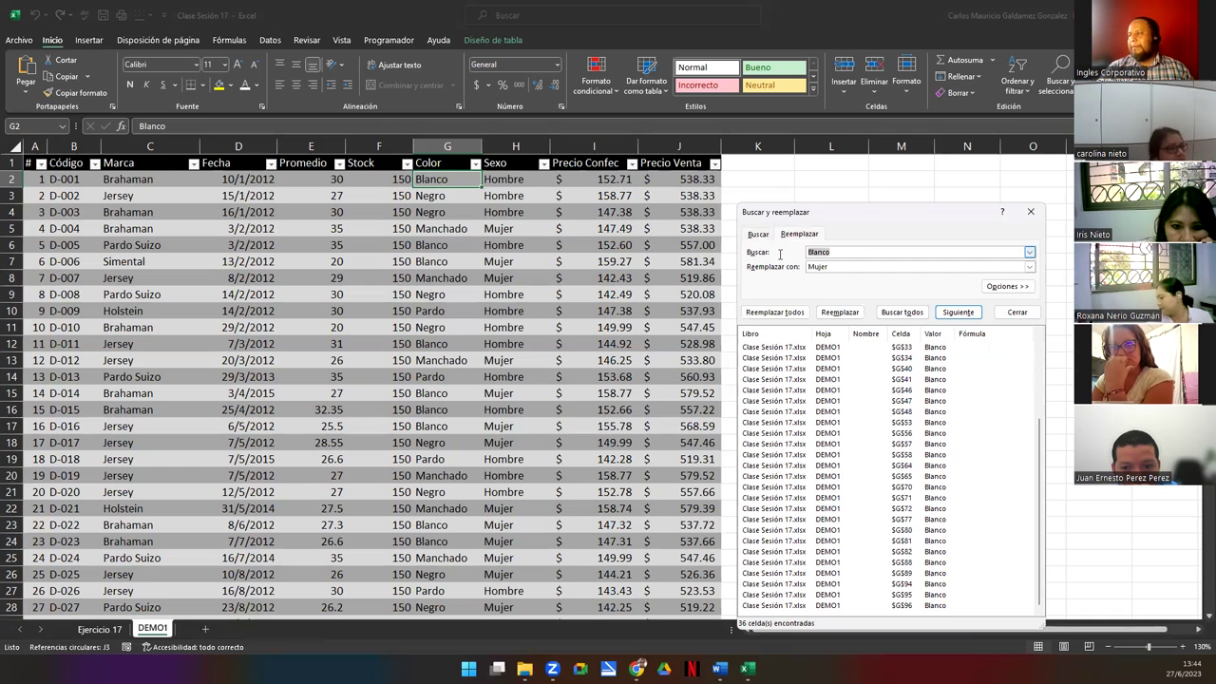
{"action": "type", "text": "Jersey"}
{"action": "key", "text": "Tab"}
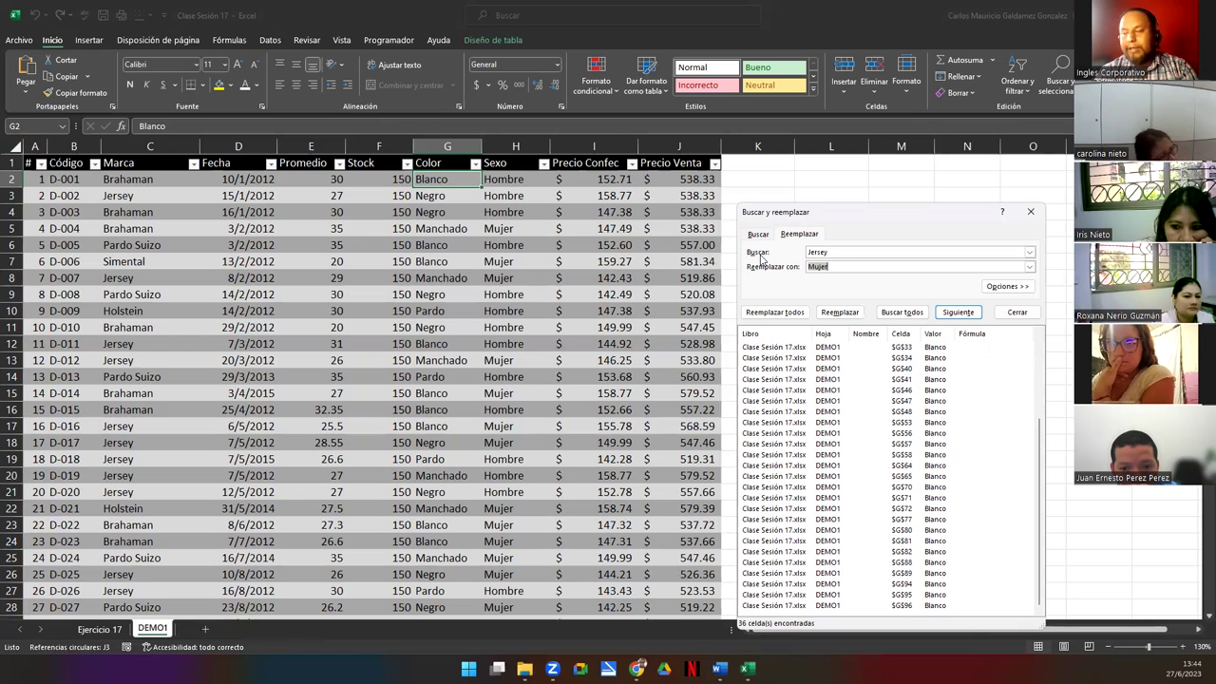
{"action": "type", "text": "Je"}
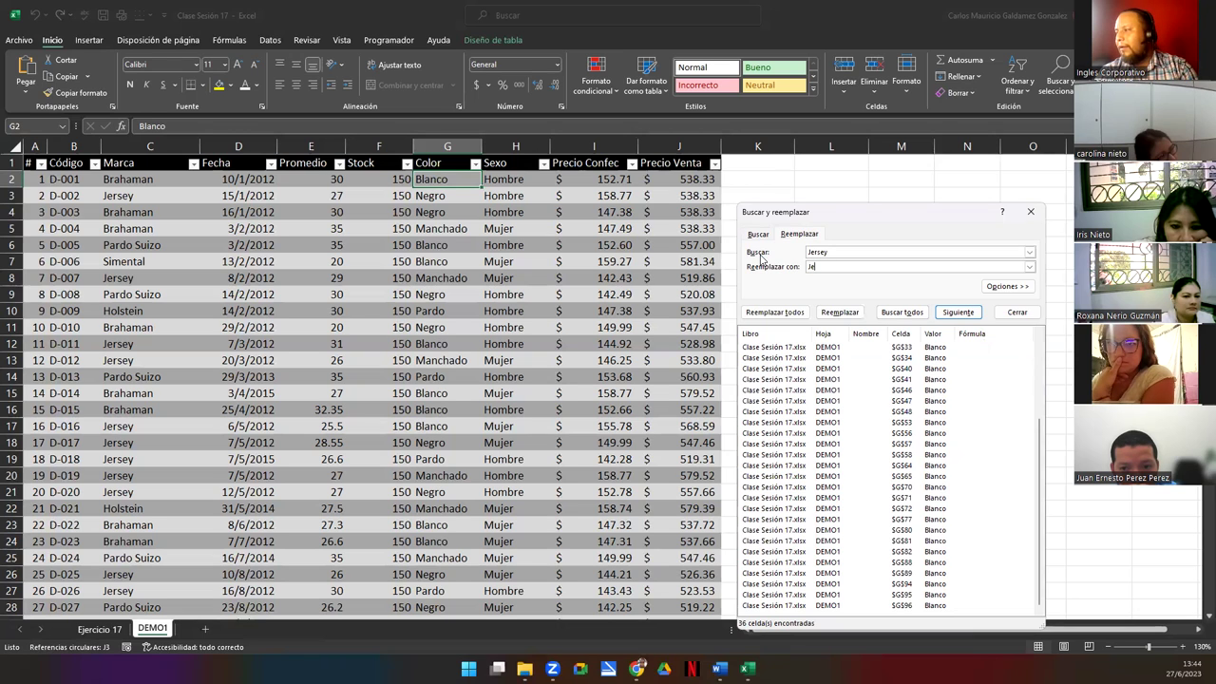
{"action": "type", "text": "rry"}
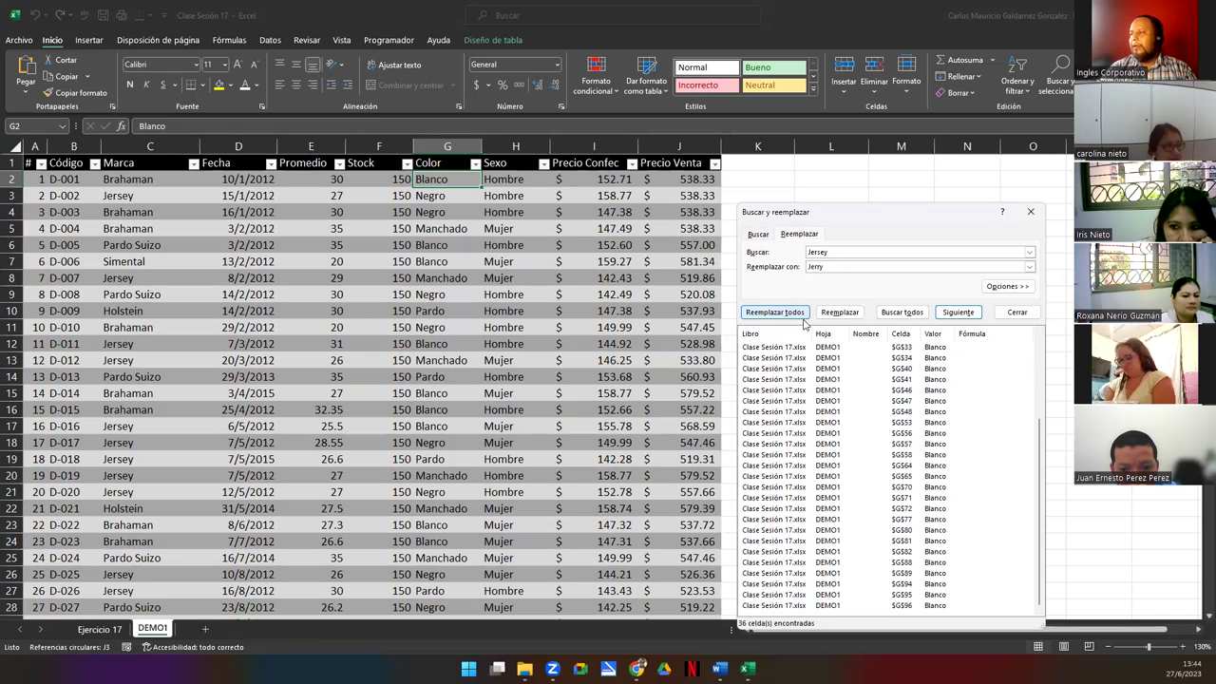
{"action": "left_click", "coordinate": [904, 313]}
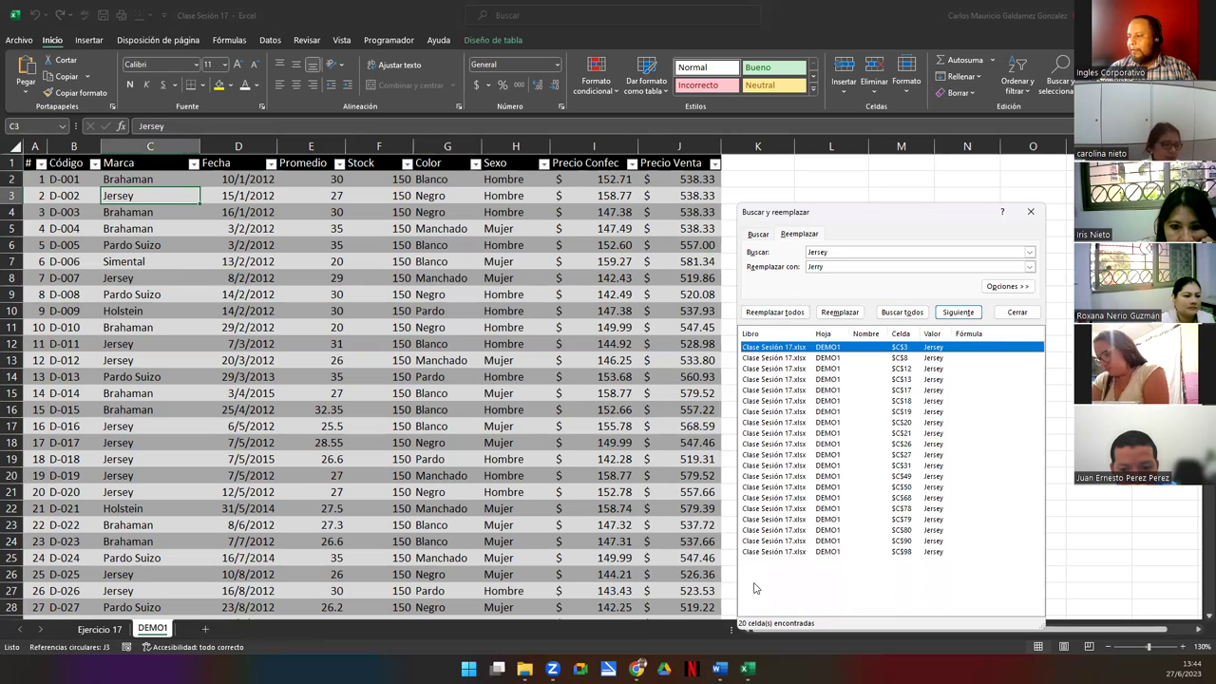
{"action": "left_click", "coordinate": [776, 313]}
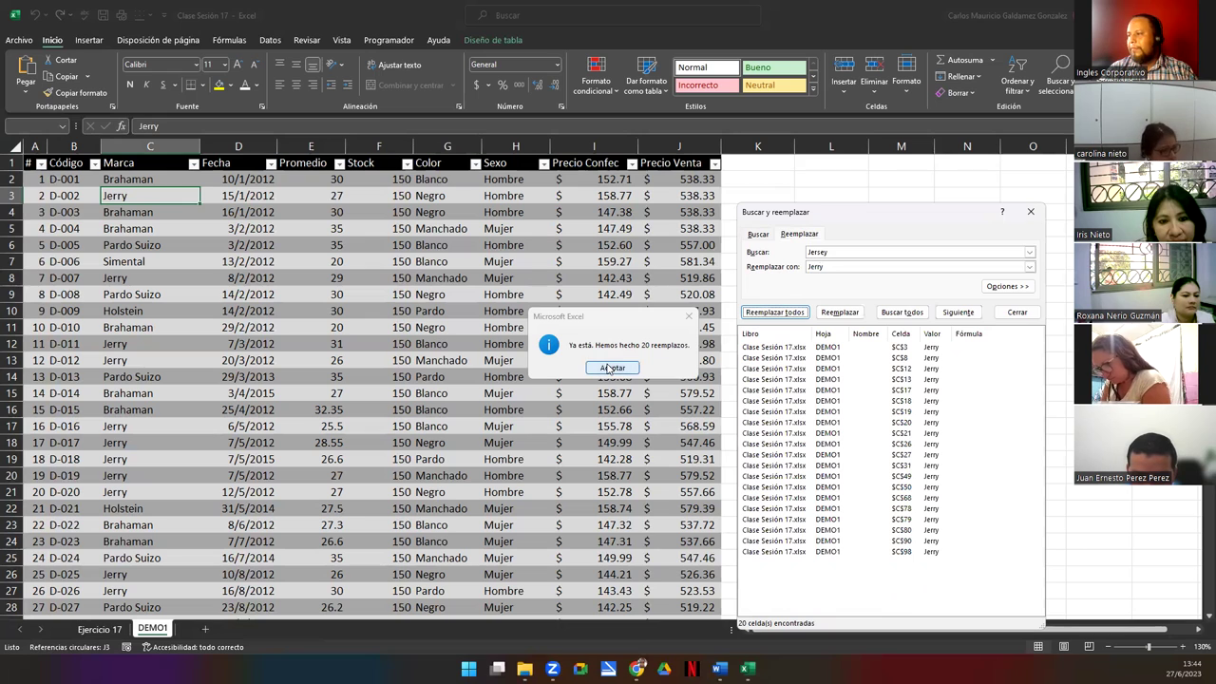
{"action": "left_click", "coordinate": [690, 316]}
List all Pardo Suizo matches in the sheet and replace every one with Ellenian
{"action": "double_click", "coordinate": [861, 253]}
{"action": "type", "text": "Pardo "}
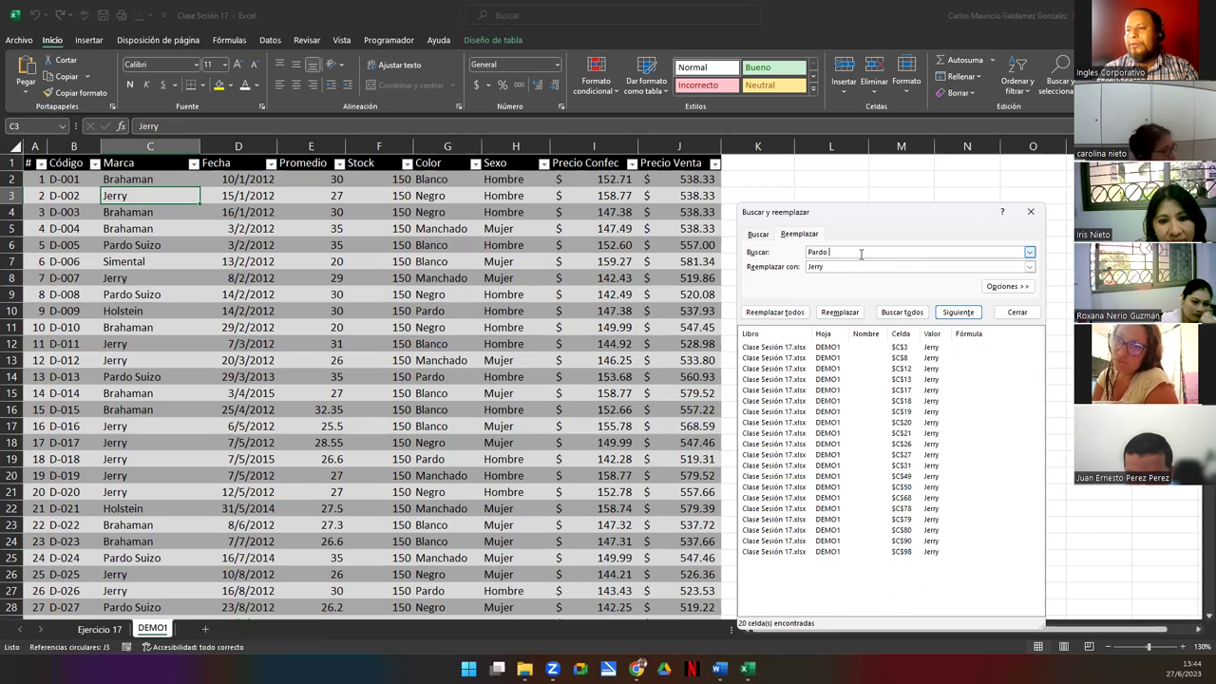
{"action": "type", "text": "Suizo"}
{"action": "key", "text": "Tab"}
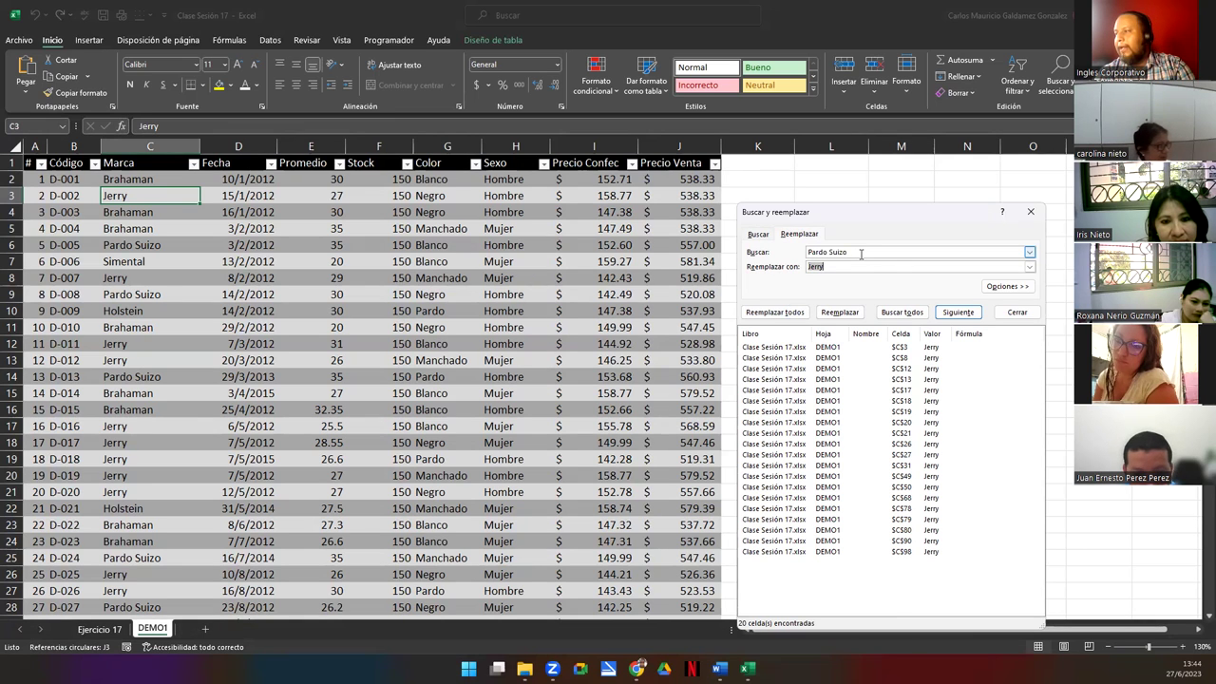
{"action": "type", "text": "Ellenia"}
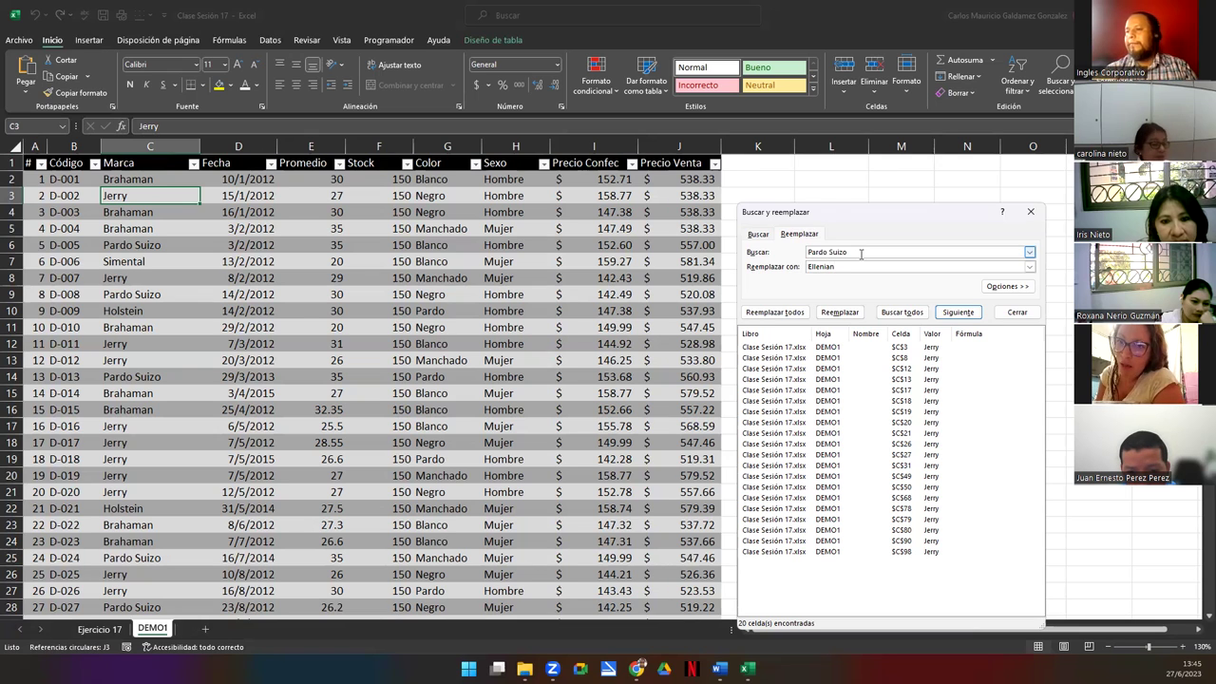
{"action": "type", "text": "n"}
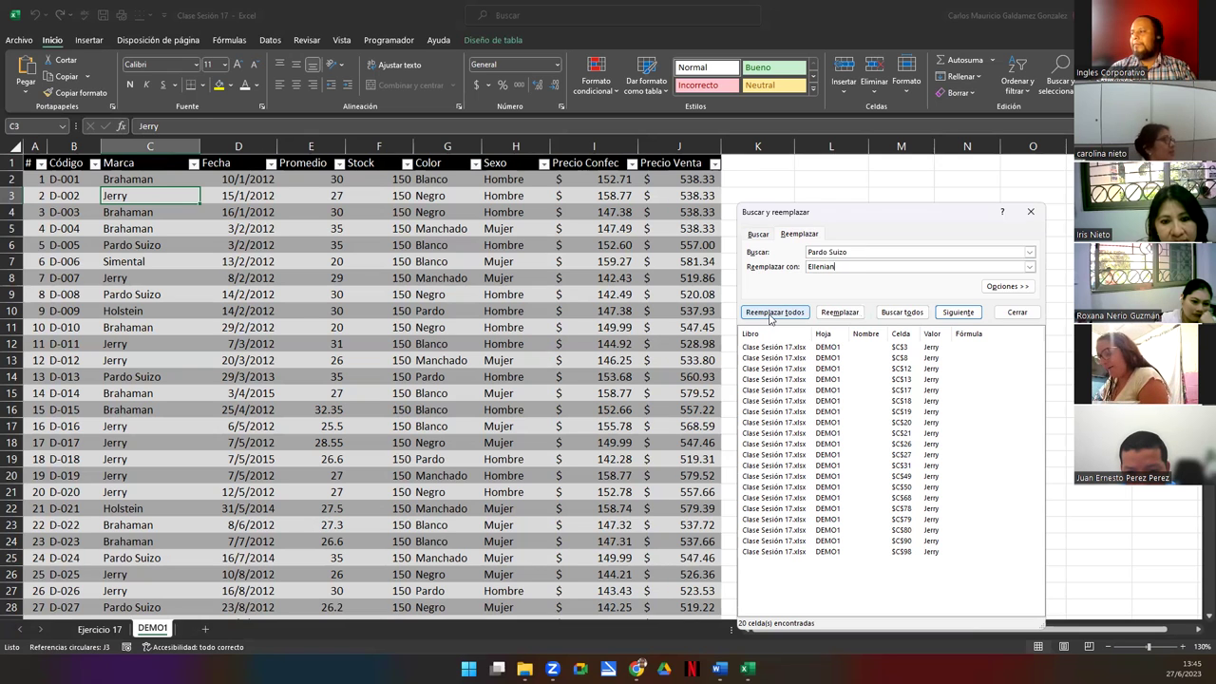
{"action": "left_click", "coordinate": [901, 312]}
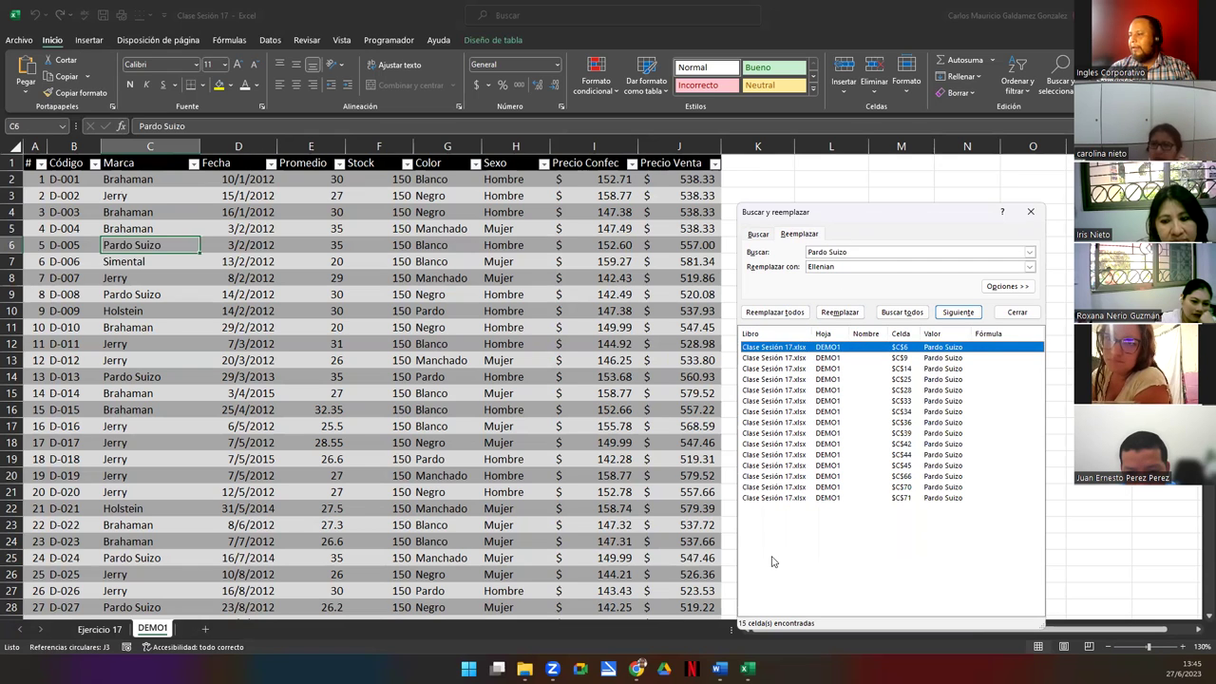
{"action": "left_click", "coordinate": [775, 312]}
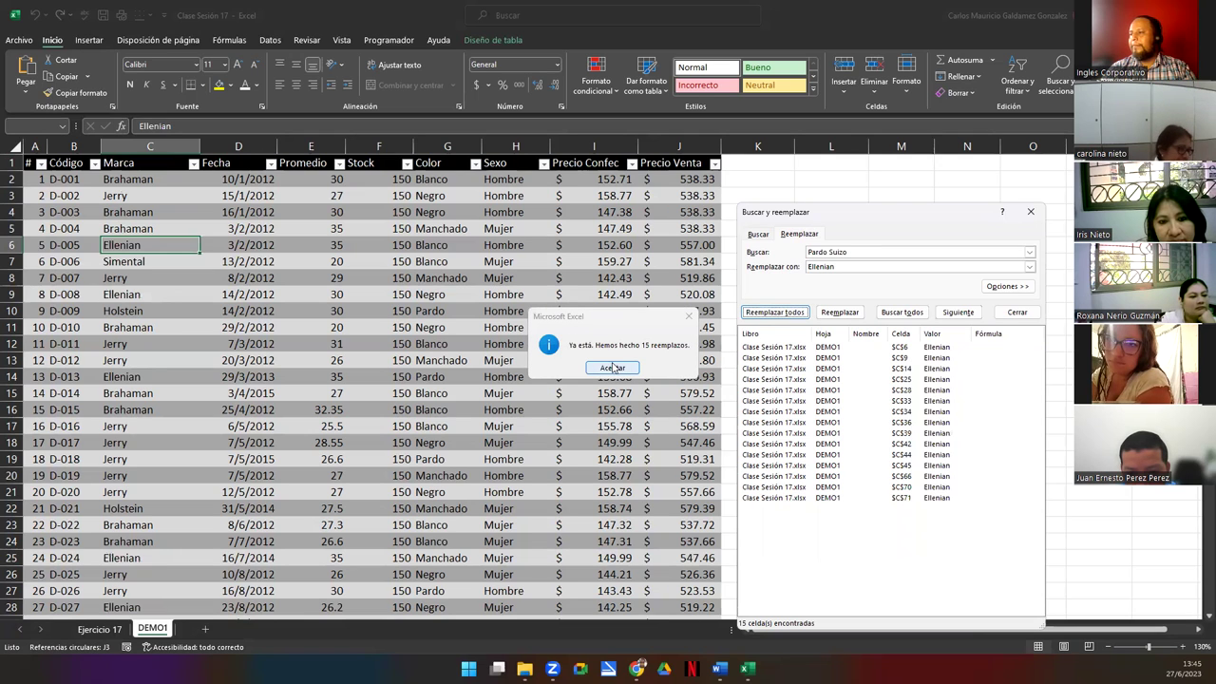
{"action": "left_click", "coordinate": [613, 368]}
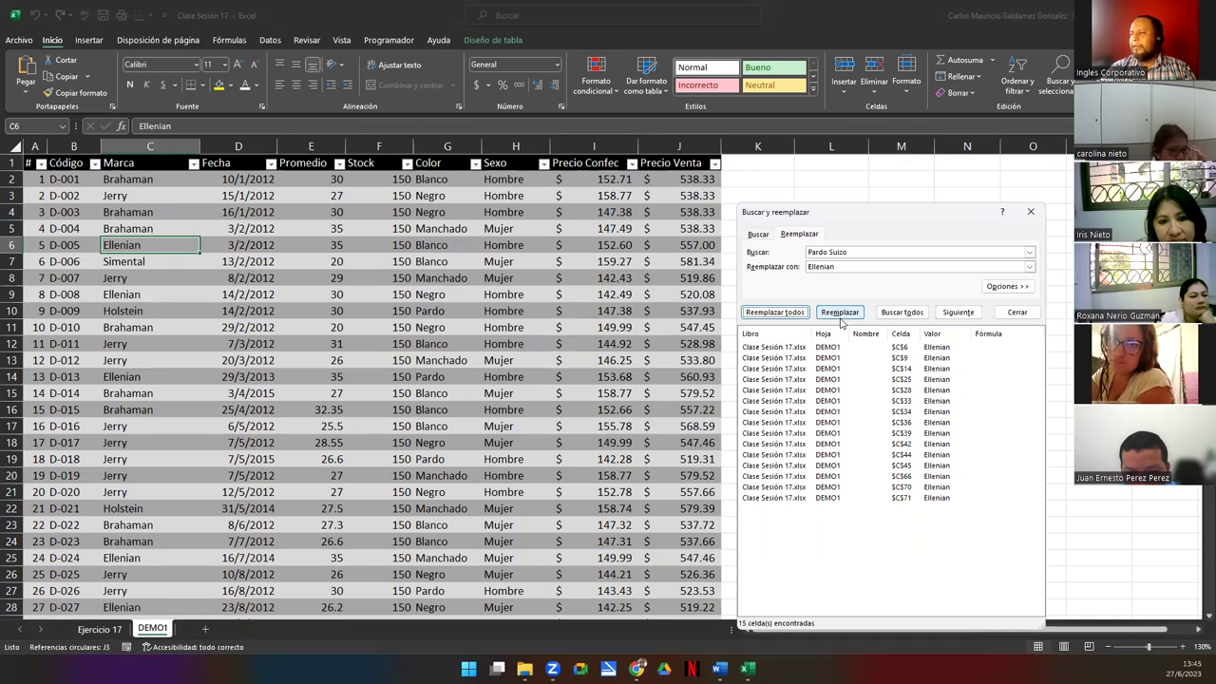
Locate the Pardo/Brahaman entry in cell C38 of the Marca column and open its content for editing
{"action": "left_click", "coordinate": [1021, 267]}
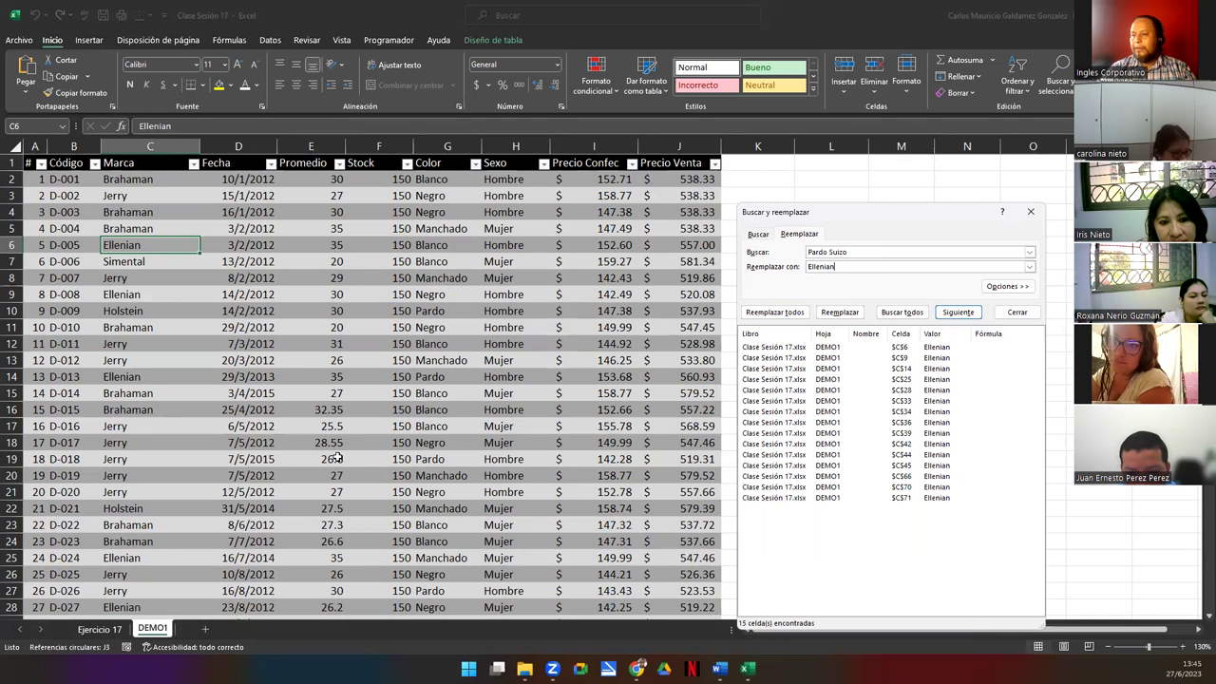
{"action": "scroll", "coordinate": [166, 428], "scroll_direction": "down", "scroll_amount": 10}
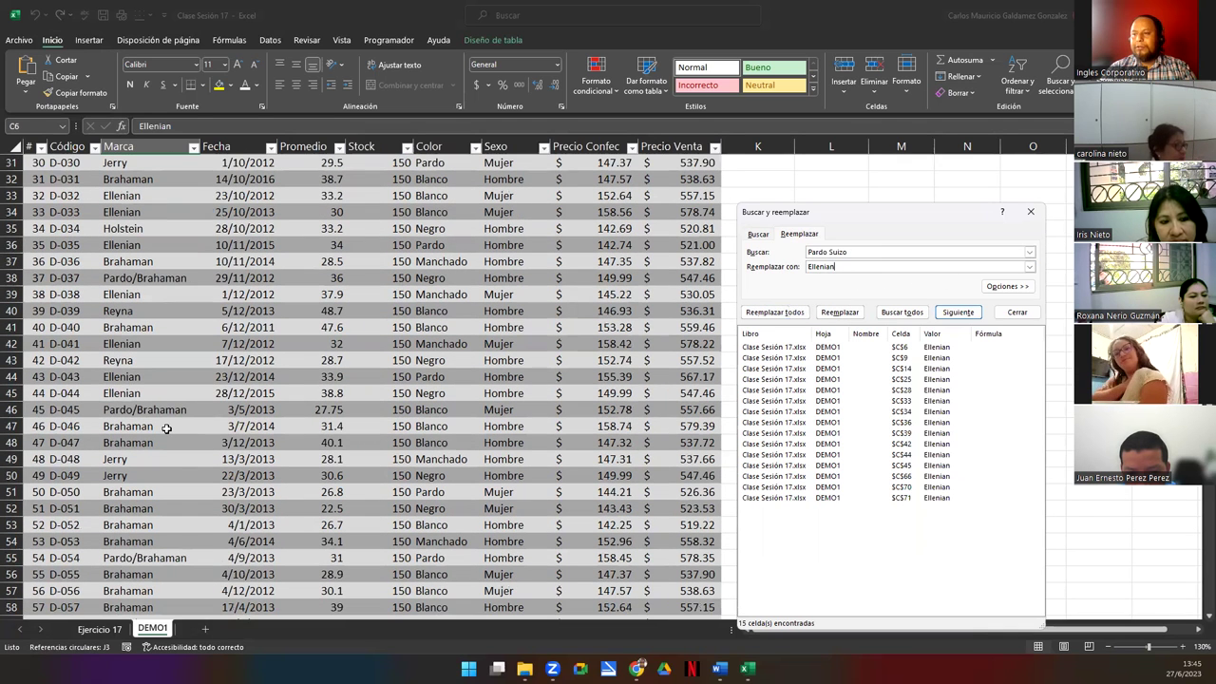
{"action": "left_click", "coordinate": [125, 278]}
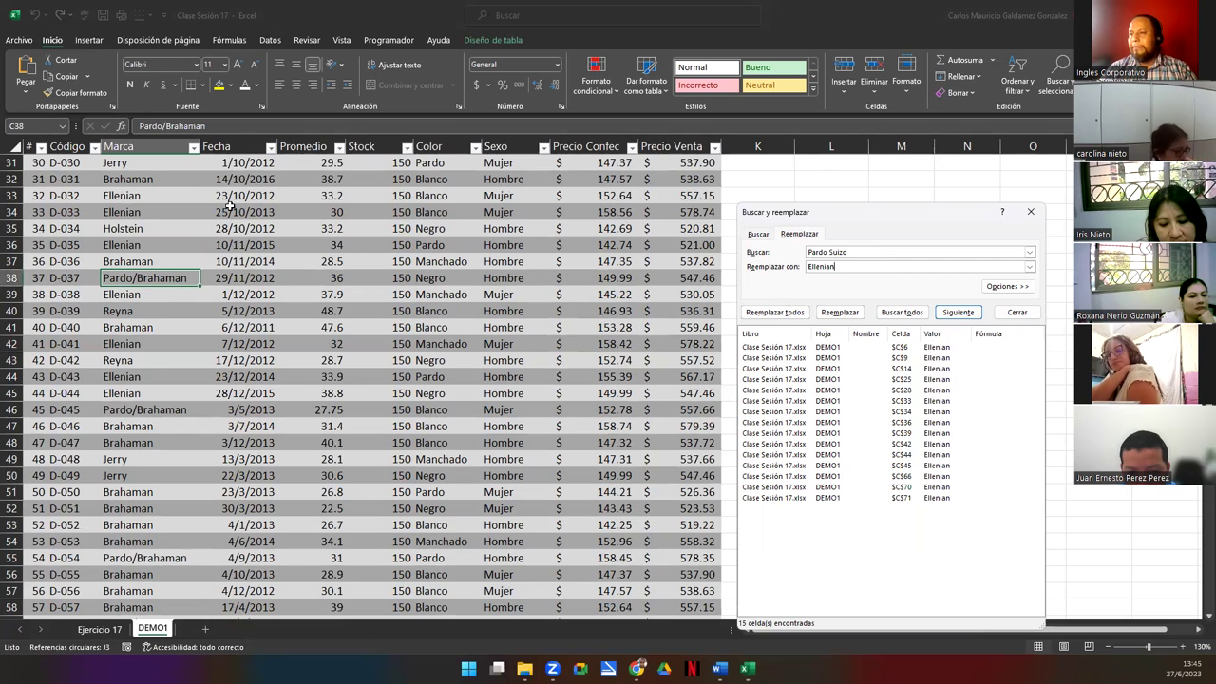
{"action": "left_click", "coordinate": [232, 125]}
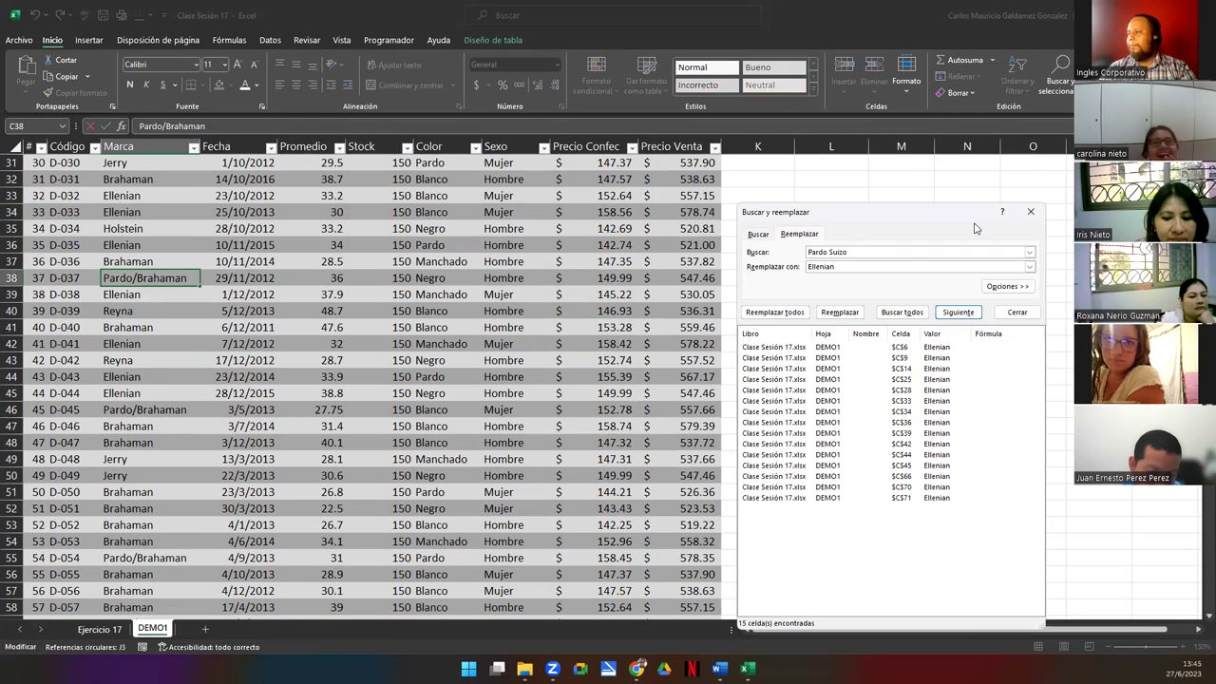
Change the search text to Pardo/Brahaman
{"action": "left_click", "coordinate": [859, 251]}
{"action": "left_click_drag", "start_coordinate": [724, 252], "coordinate": [682, 244]}
{"action": "left_click", "coordinate": [859, 252]}
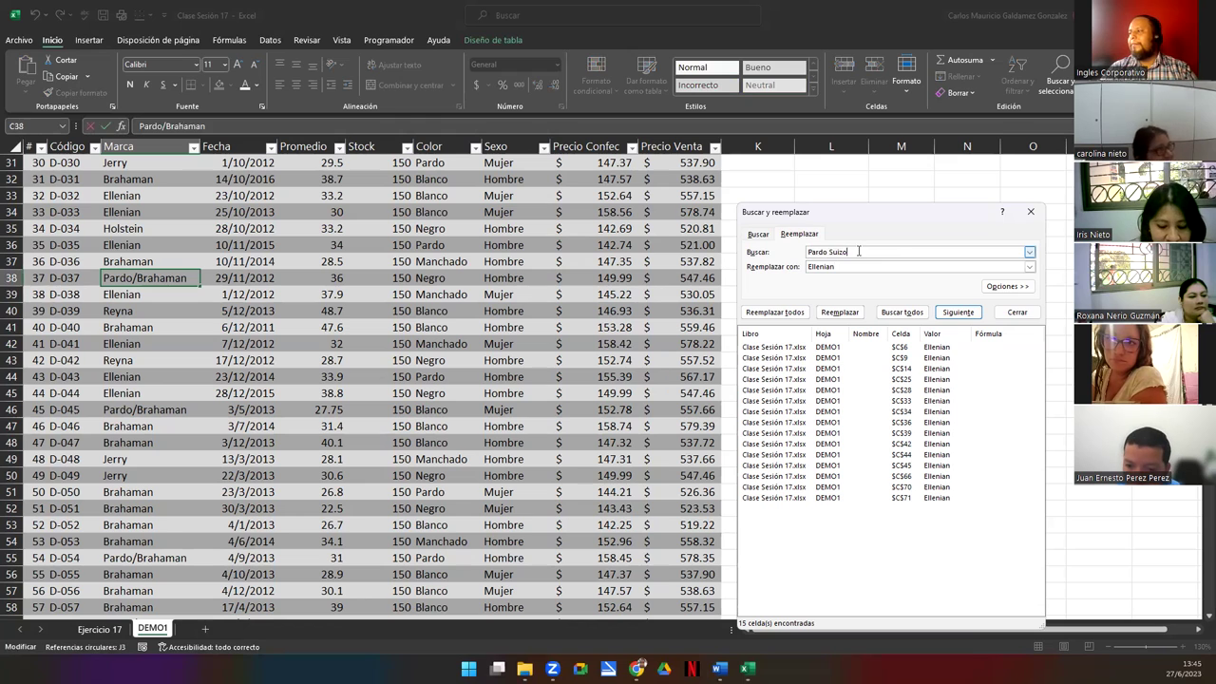
{"action": "left_click_drag", "start_coordinate": [859, 252], "coordinate": [759, 254]}
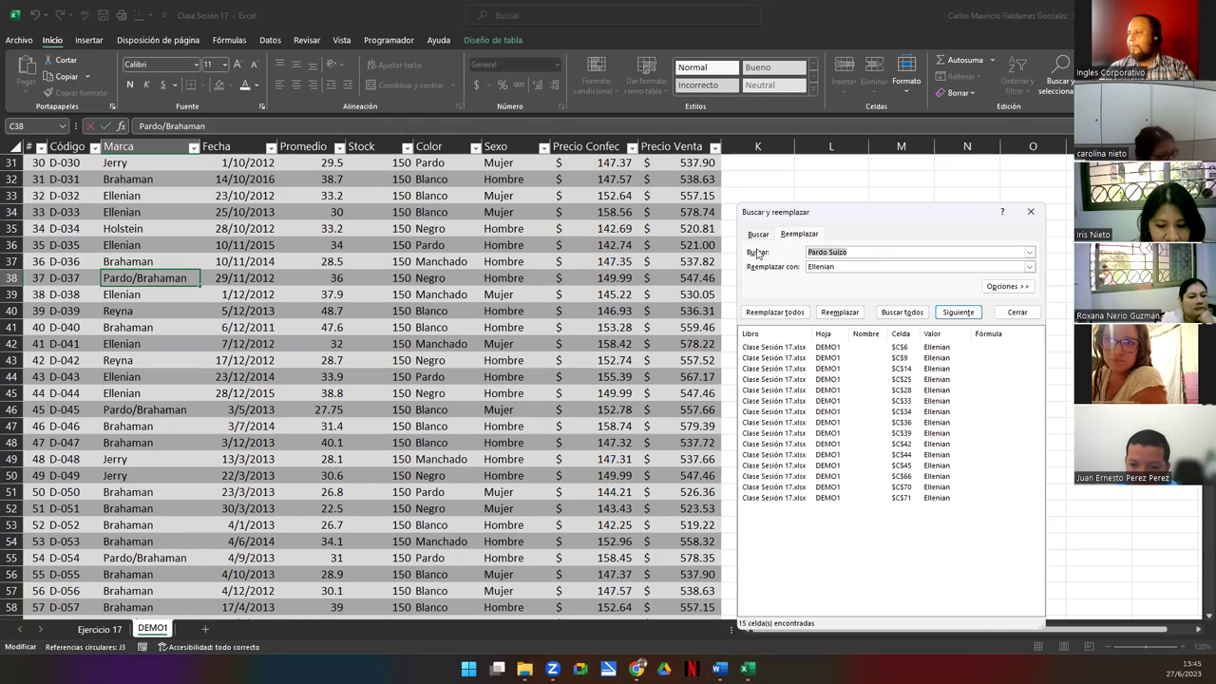
{"action": "left_click", "coordinate": [825, 253]}
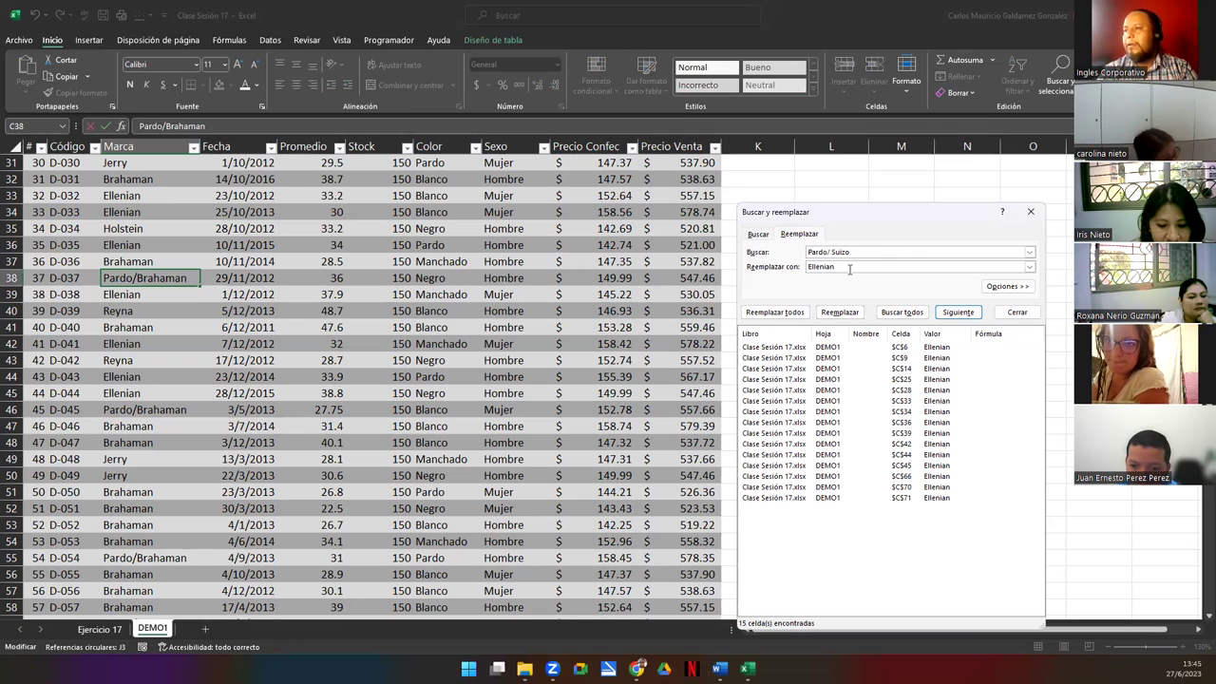
{"action": "type", "text": "Brah"}
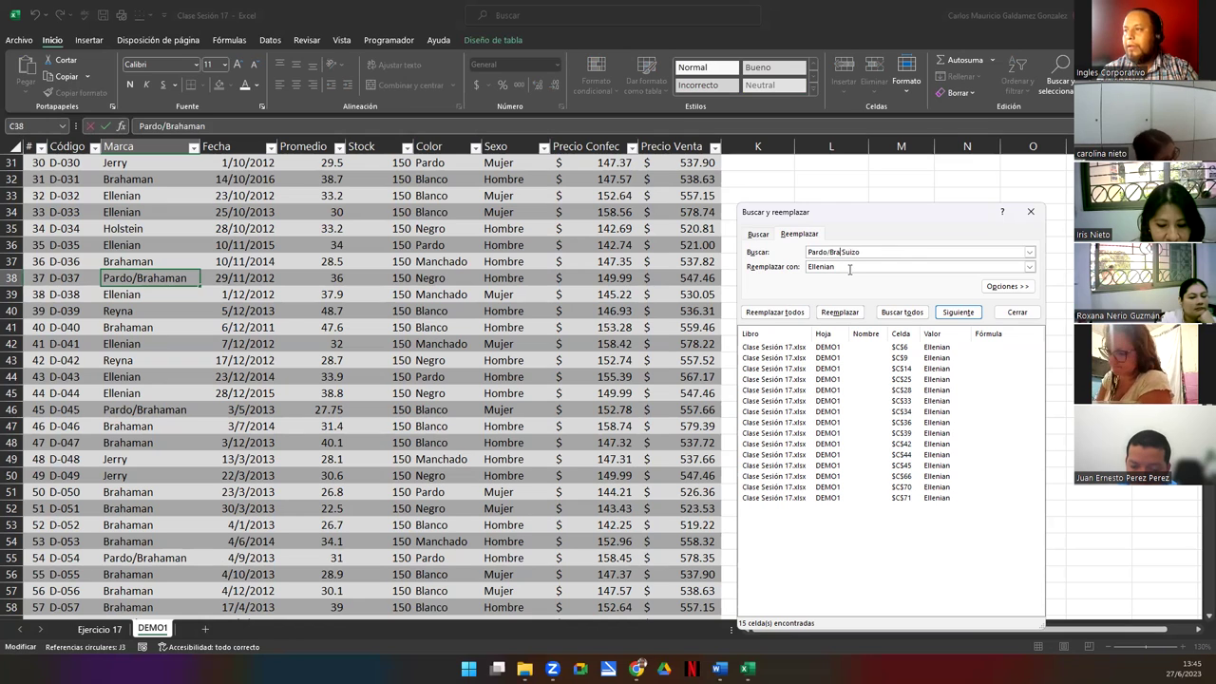
{"action": "type", "text": "aman"}
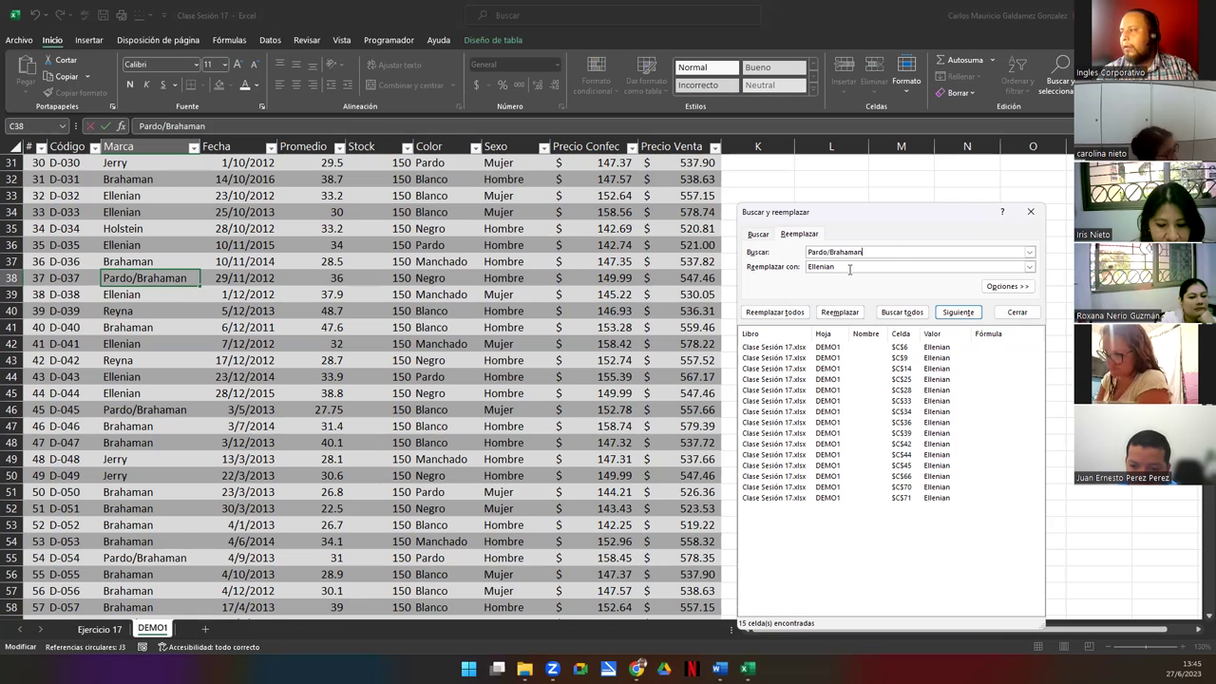
Set the replacement text for Pardo/Brahaman to Goerin Bugs
{"action": "left_click", "coordinate": [818, 268]}
{"action": "double_click", "coordinate": [817, 268]}
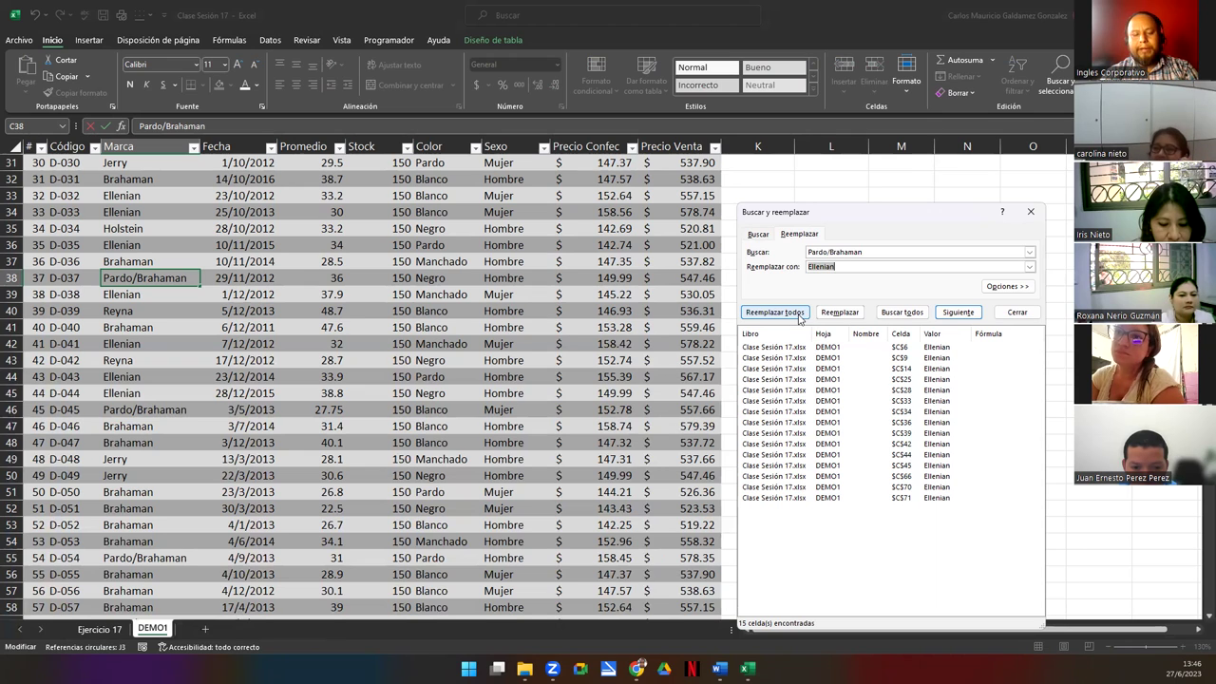
{"action": "type", "text": "G"}
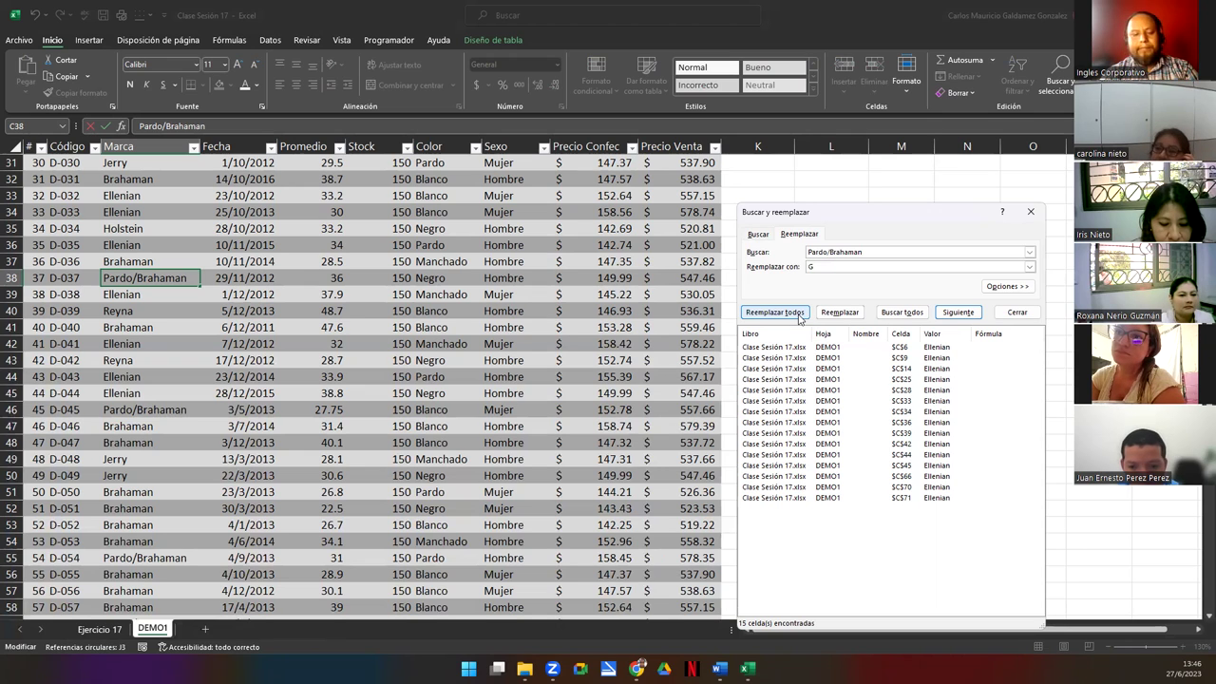
{"action": "type", "text": "oerin"}
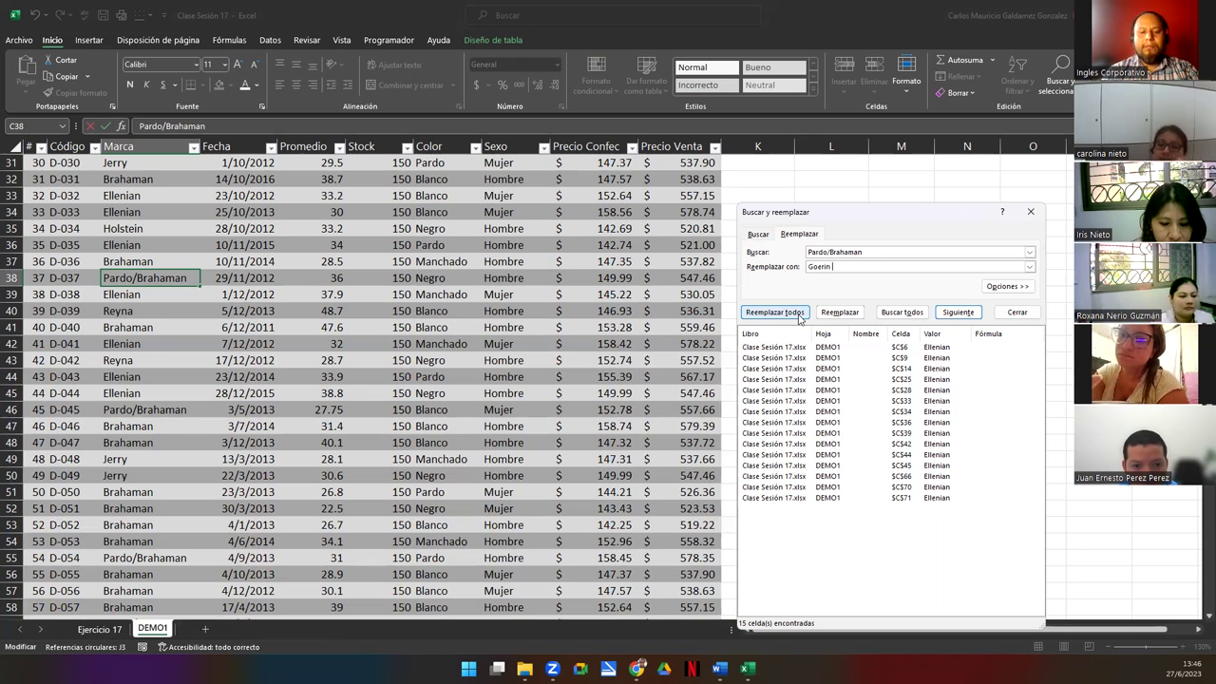
{"action": "type", "text": " Bugs"}
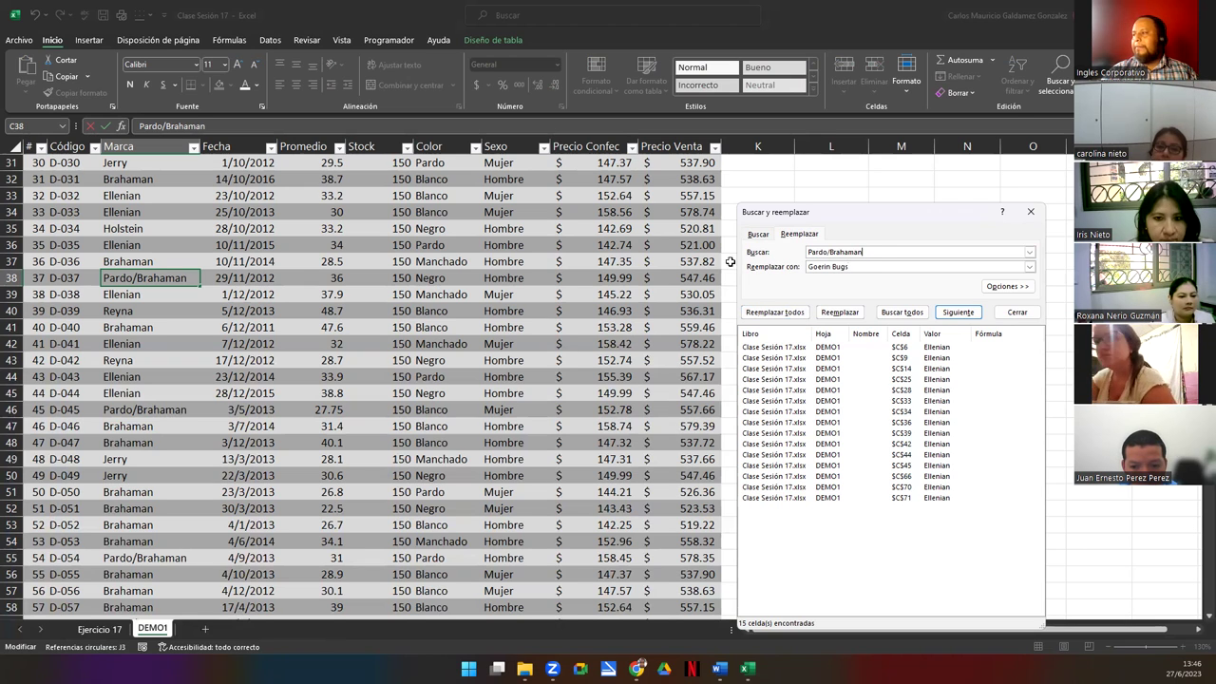
List all Pardo/Brahaman matches in the sheet, replace every one with Goerin Bugs, and close Find and Replace
{"action": "left_click", "coordinate": [861, 269]}
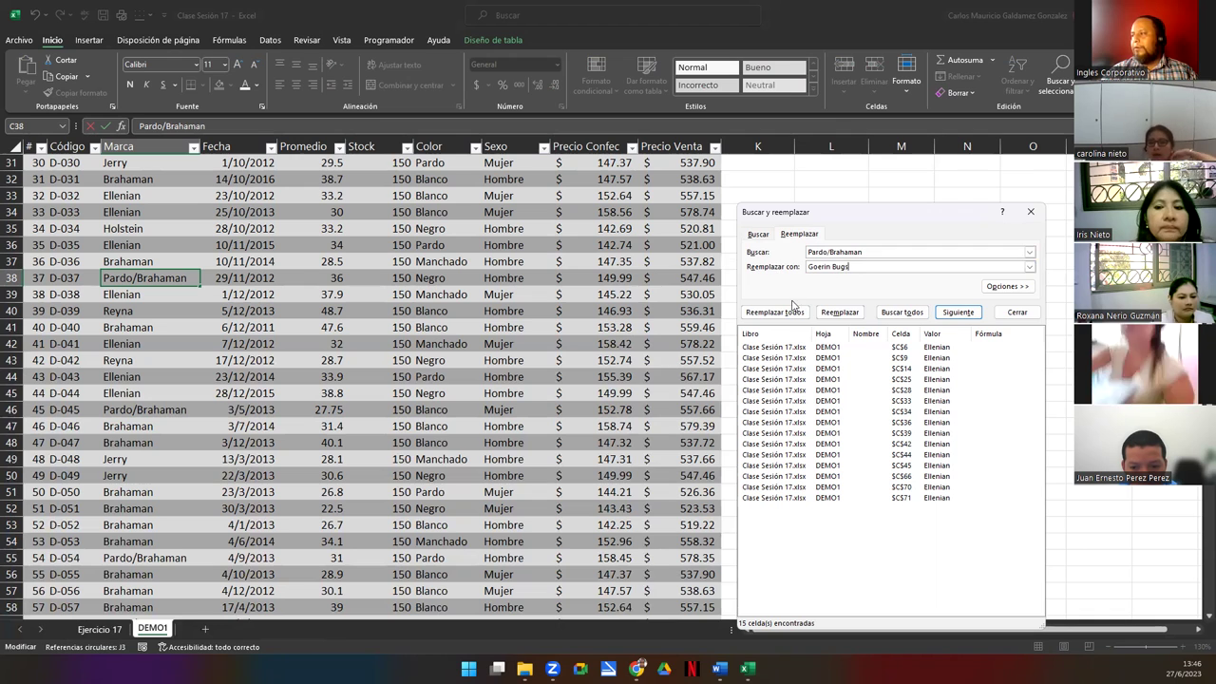
{"action": "left_click", "coordinate": [903, 313]}
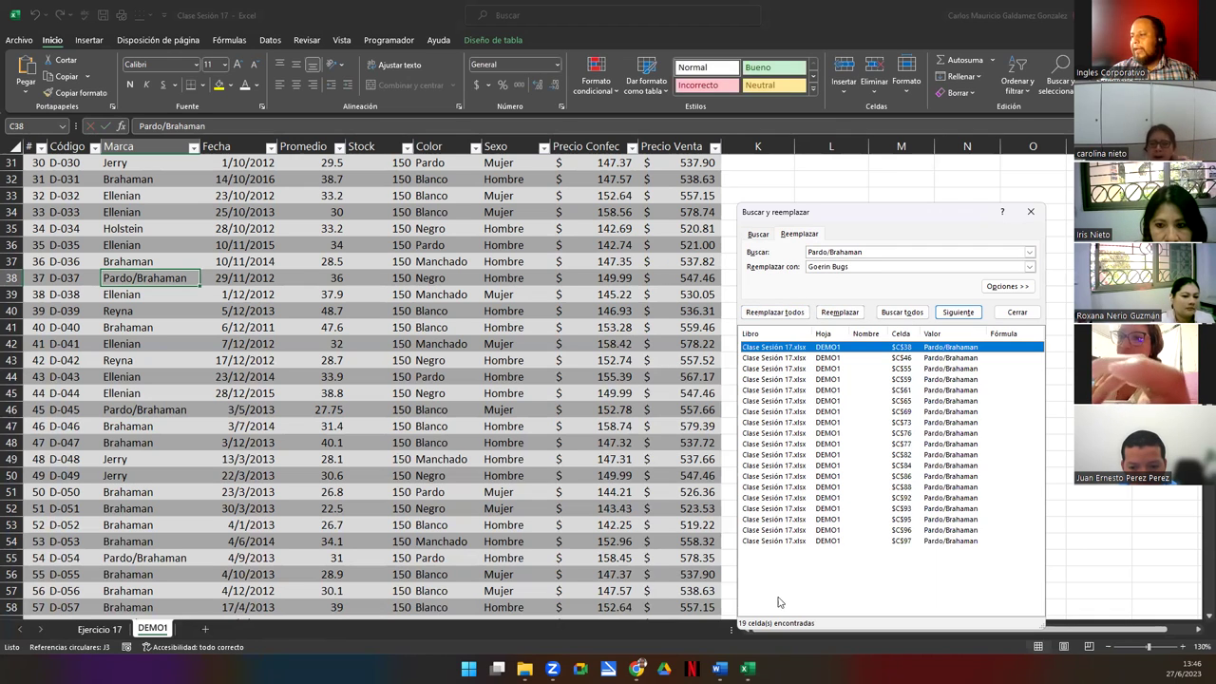
{"action": "left_click", "coordinate": [774, 312]}
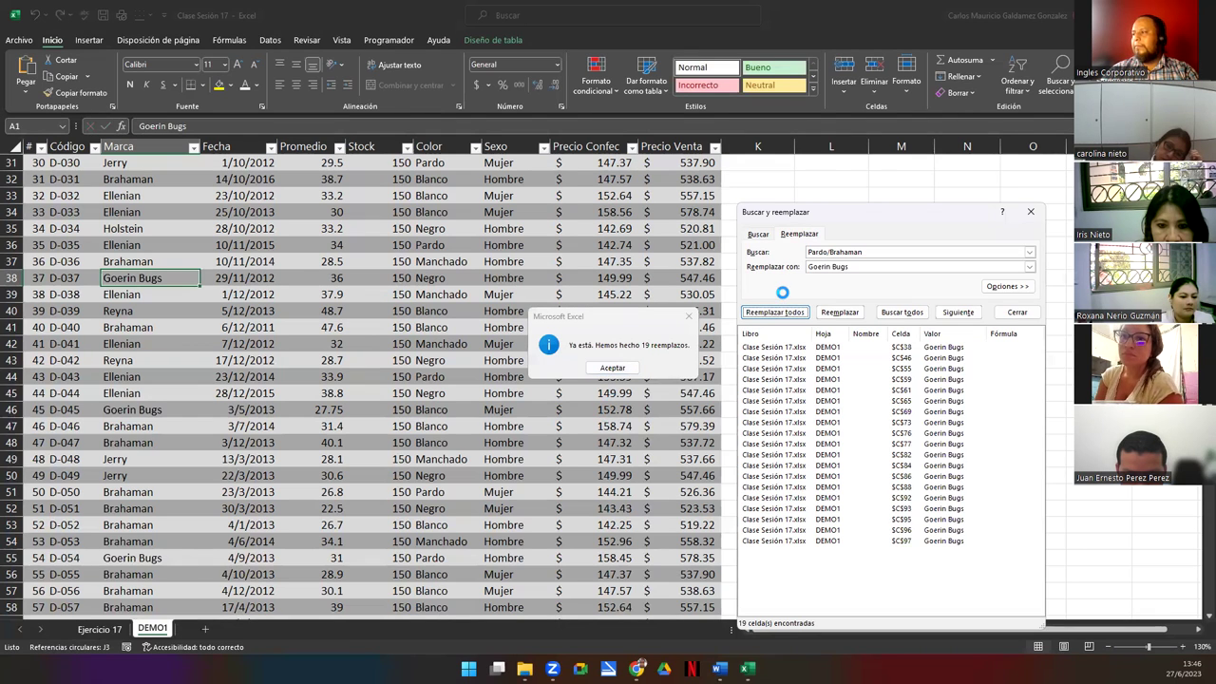
{"action": "left_click", "coordinate": [707, 391]}
{"action": "key", "text": "Return"}
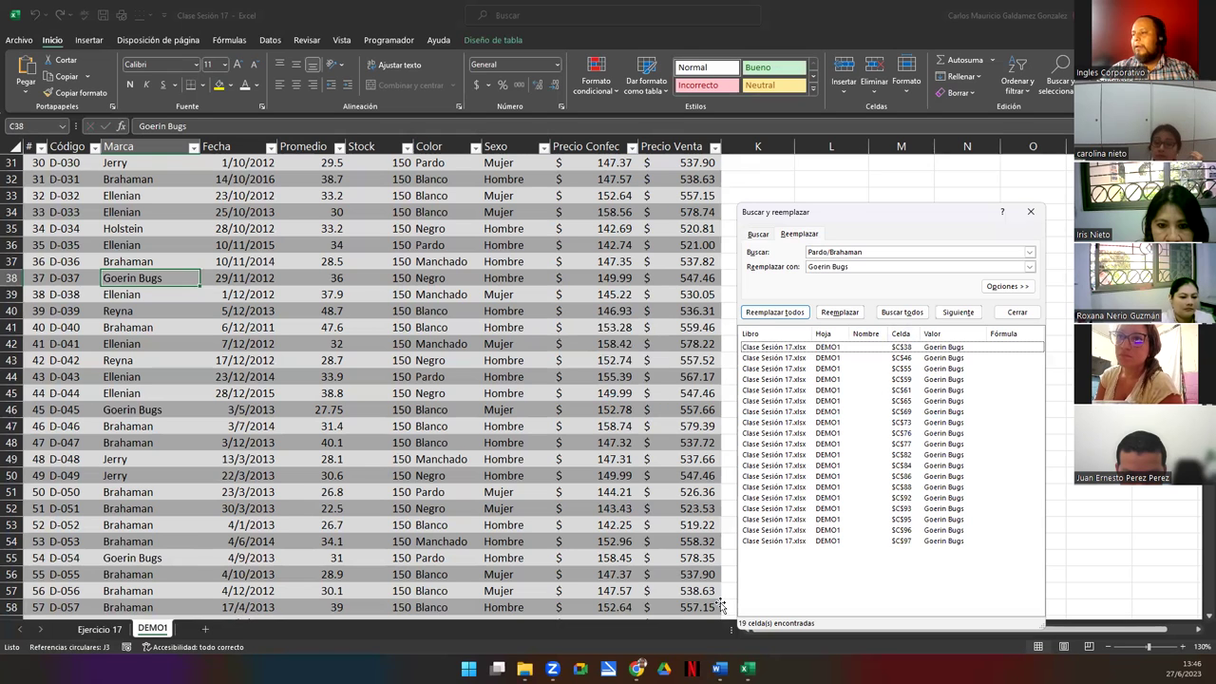
{"action": "left_click", "coordinate": [1029, 212]}
{"action": "left_click", "coordinate": [326, 442]}
{"action": "scroll", "coordinate": [326, 442], "scroll_direction": "up", "scroll_amount": 10}
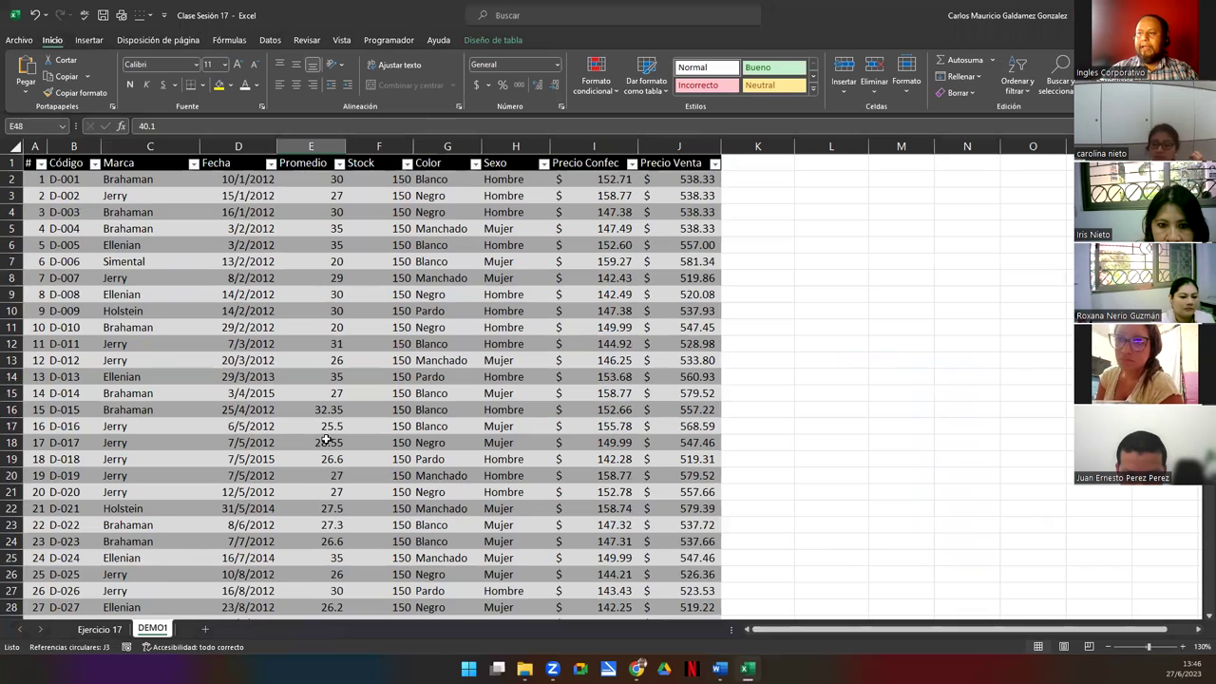
{"action": "scroll", "coordinate": [323, 428], "scroll_direction": "down", "scroll_amount": 20}
{"action": "scroll", "coordinate": [316, 409], "scroll_direction": "up", "scroll_amount": 20}
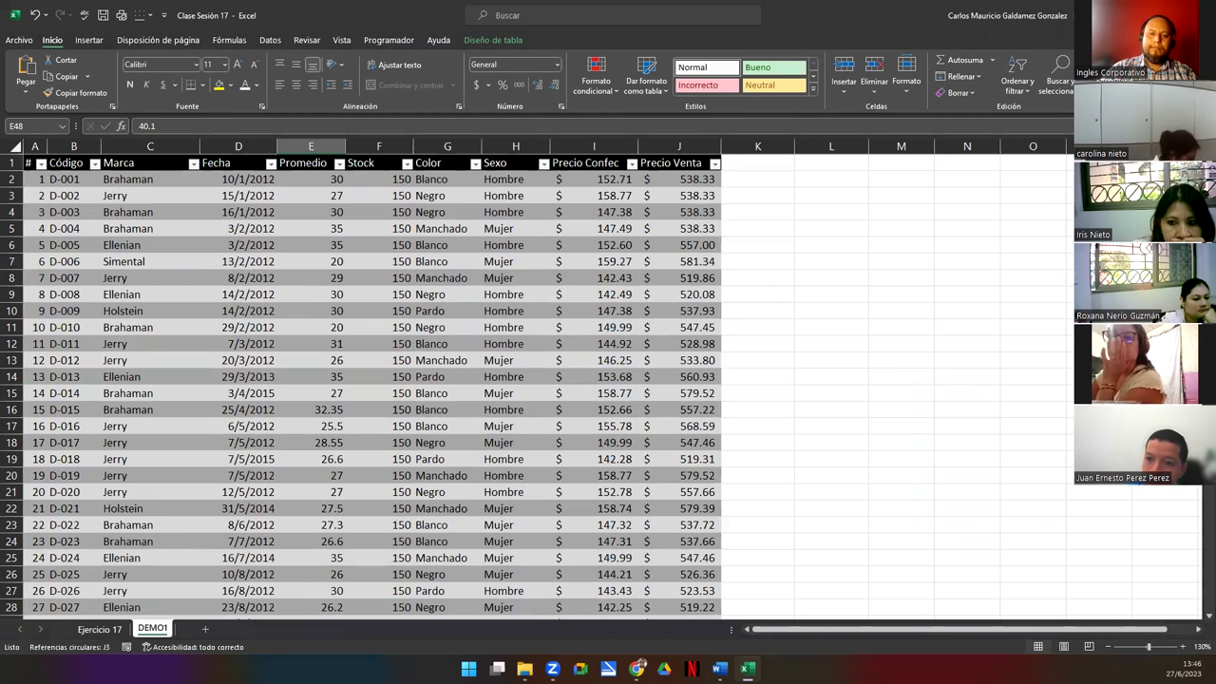
Switch to File Explorer, select the Clase Sesión 17 Participantes workbook in the Ejercicios folder, and return to the DEMO1 sheet
{"action": "key", "text": "alt+Tab"}
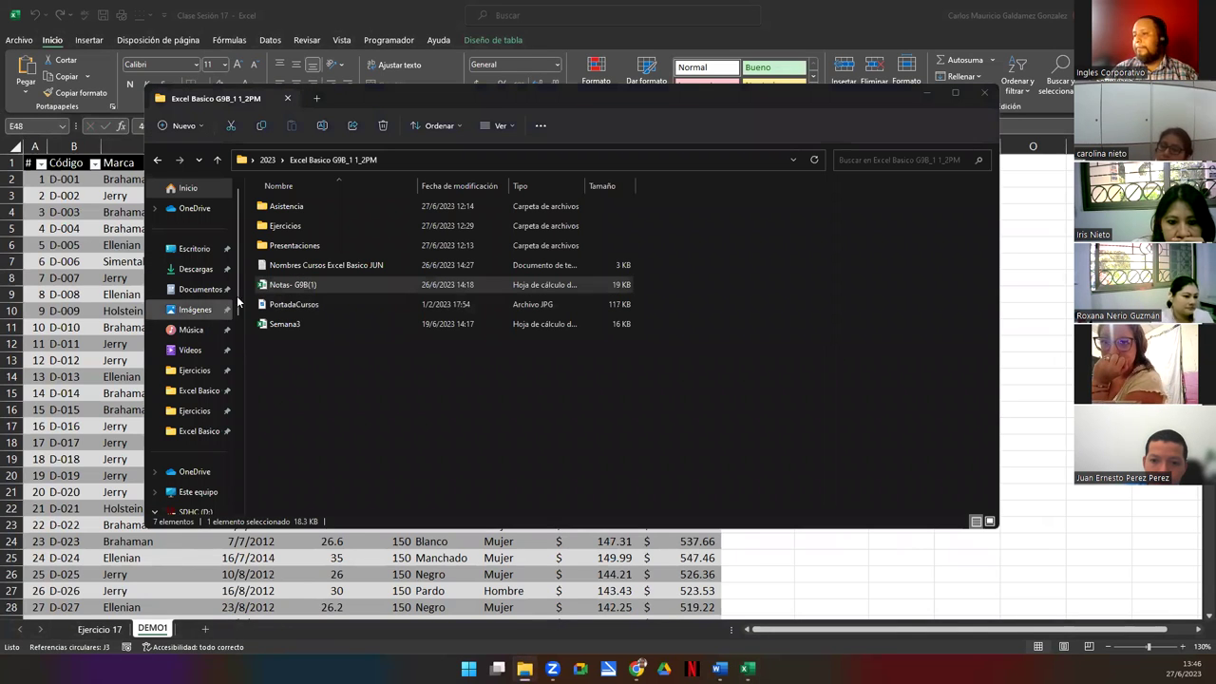
{"action": "double_click", "coordinate": [303, 228]}
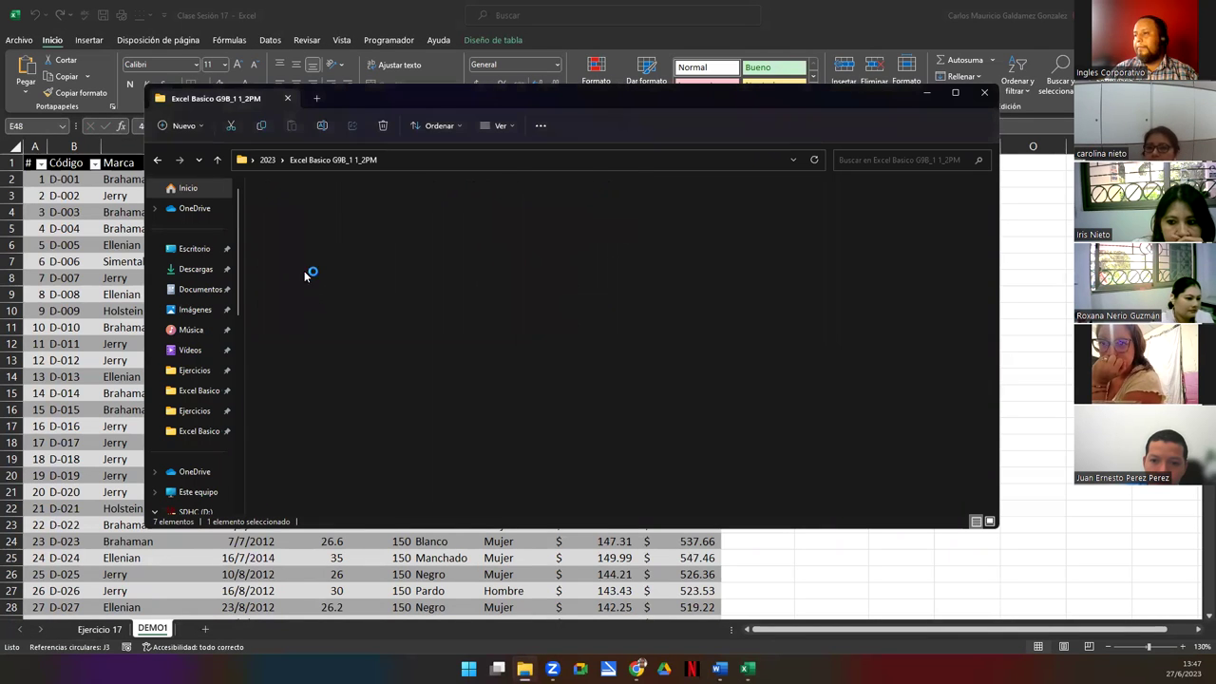
{"action": "scroll", "coordinate": [332, 338], "scroll_direction": "down", "scroll_amount": 2}
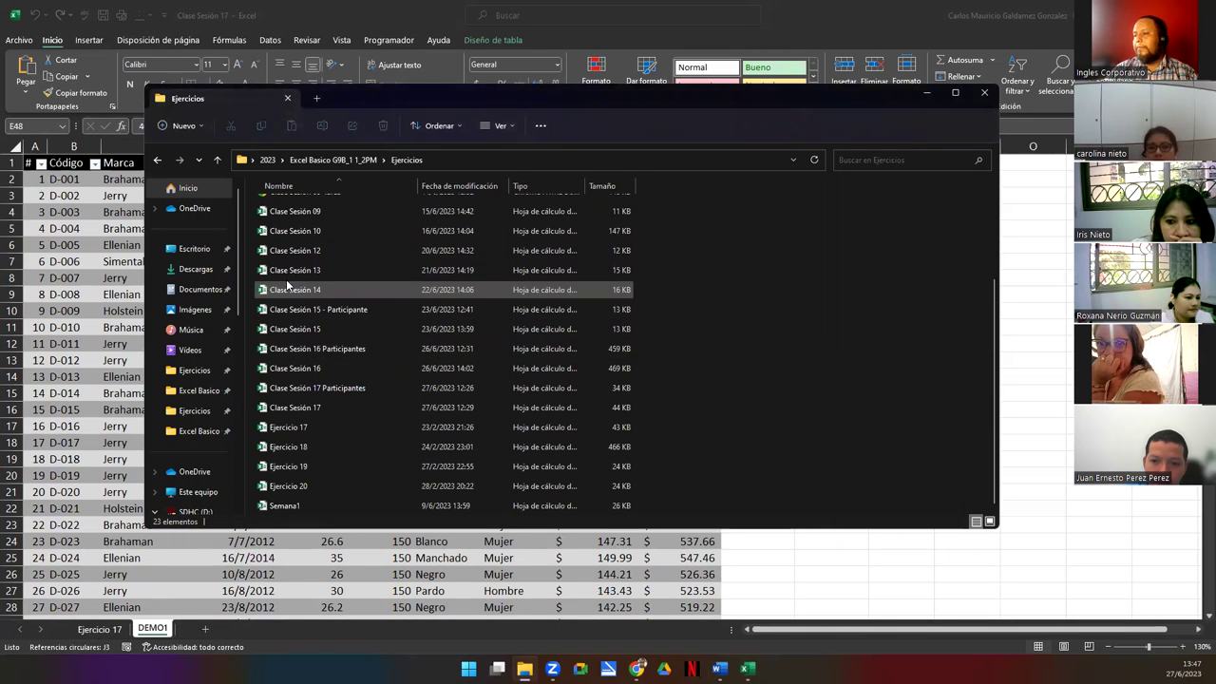
{"action": "left_click_drag", "start_coordinate": [294, 388], "coordinate": [164, 395]}
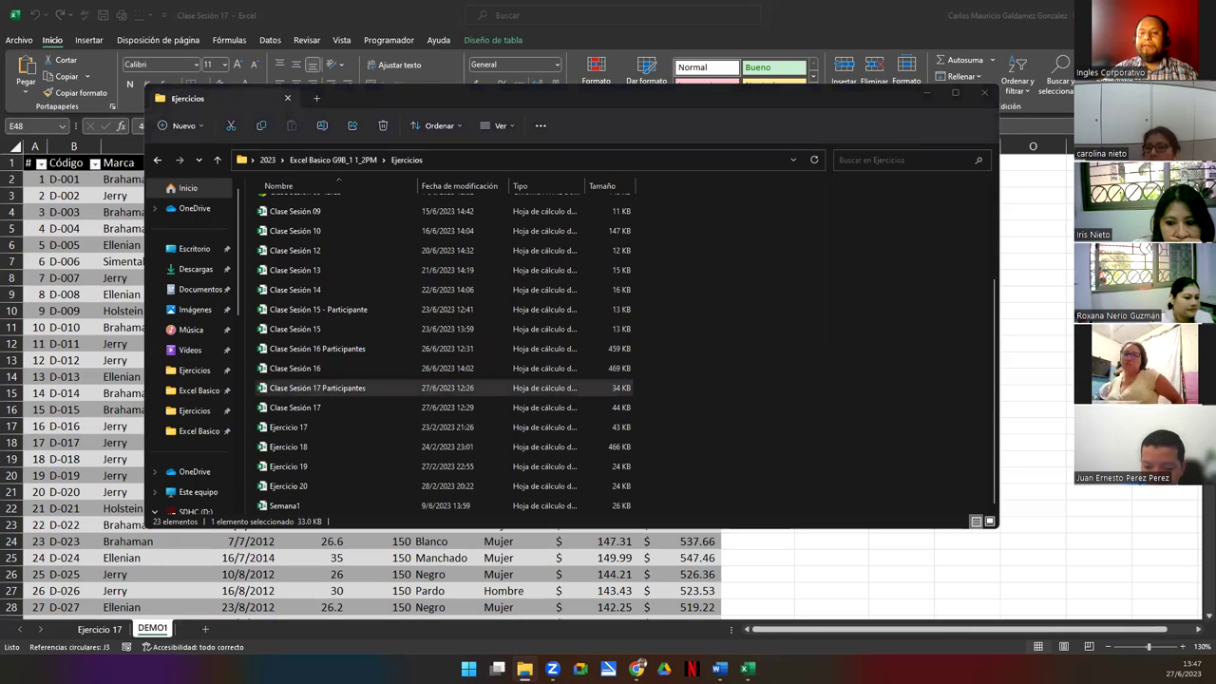
{"action": "left_click", "coordinate": [924, 96]}
{"action": "left_click", "coordinate": [137, 314]}
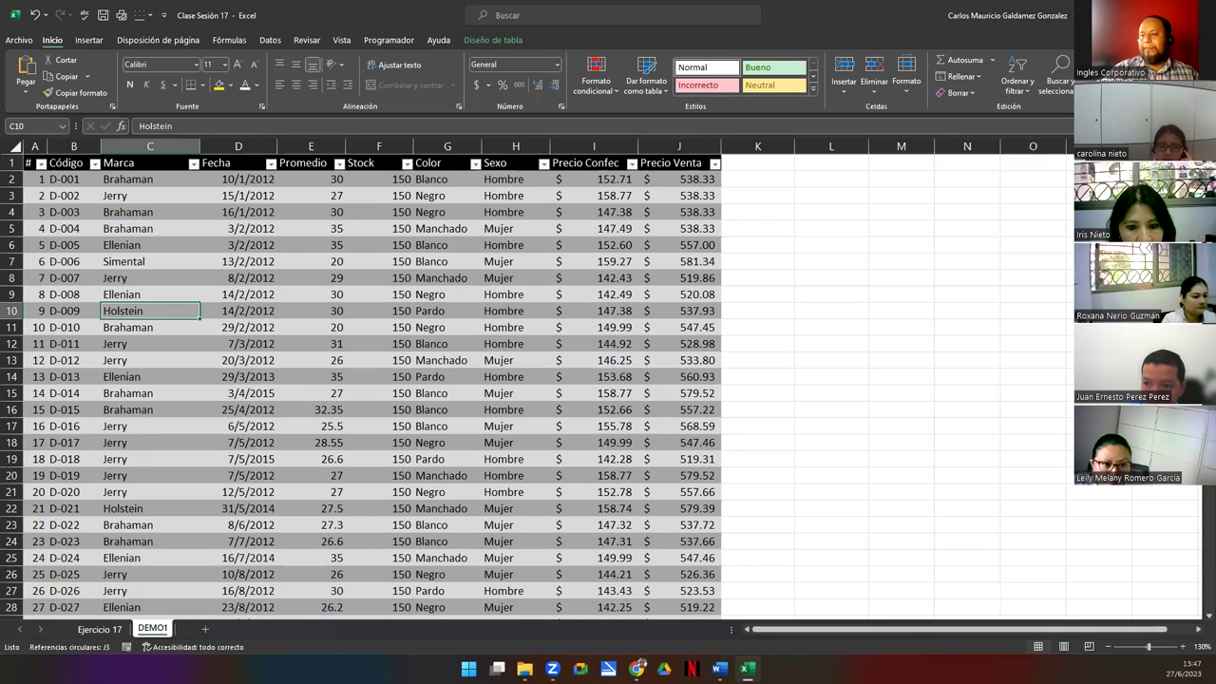
Switch to the Ejercicio 17 sheet and examine its student table from the first record down to the last
{"action": "left_click", "coordinate": [98, 631]}
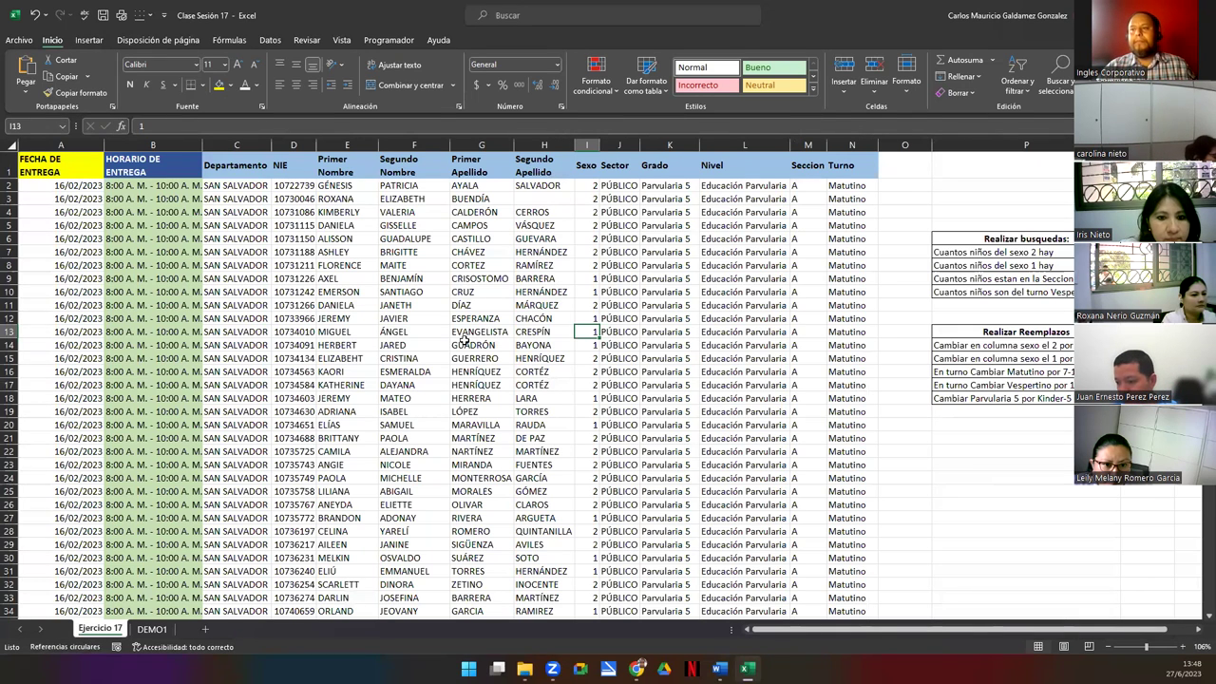
{"action": "left_click", "coordinate": [68, 187]}
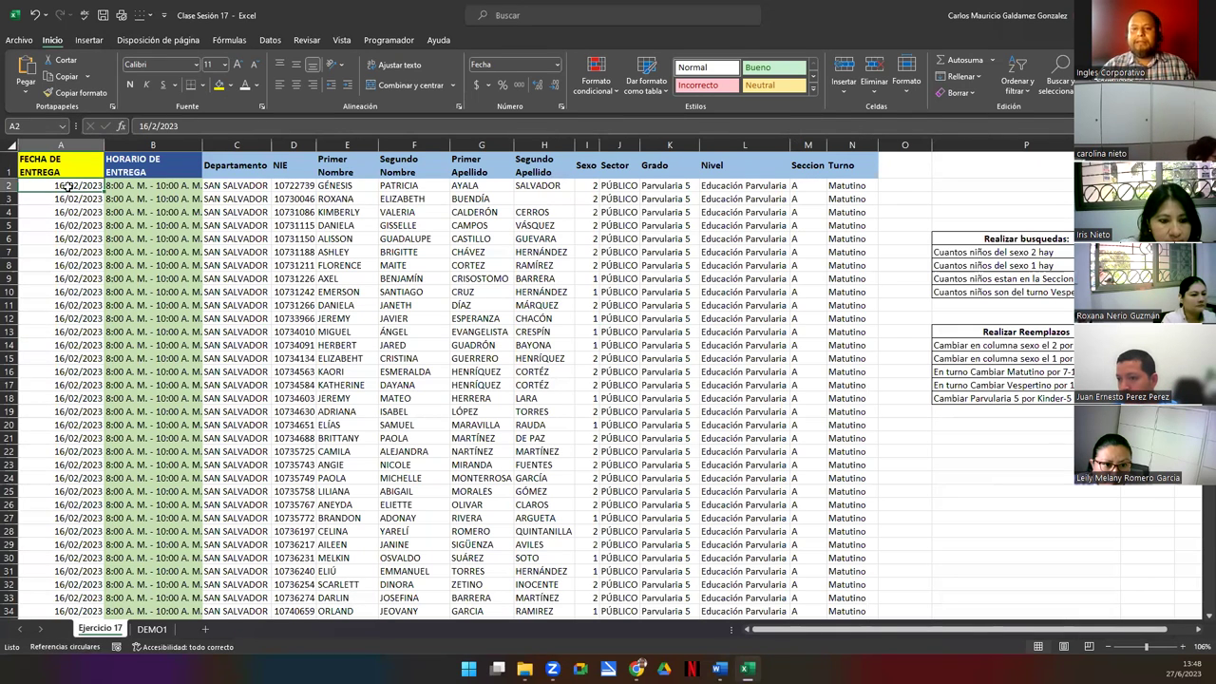
{"action": "key", "text": "ctrl+shift+Down"}
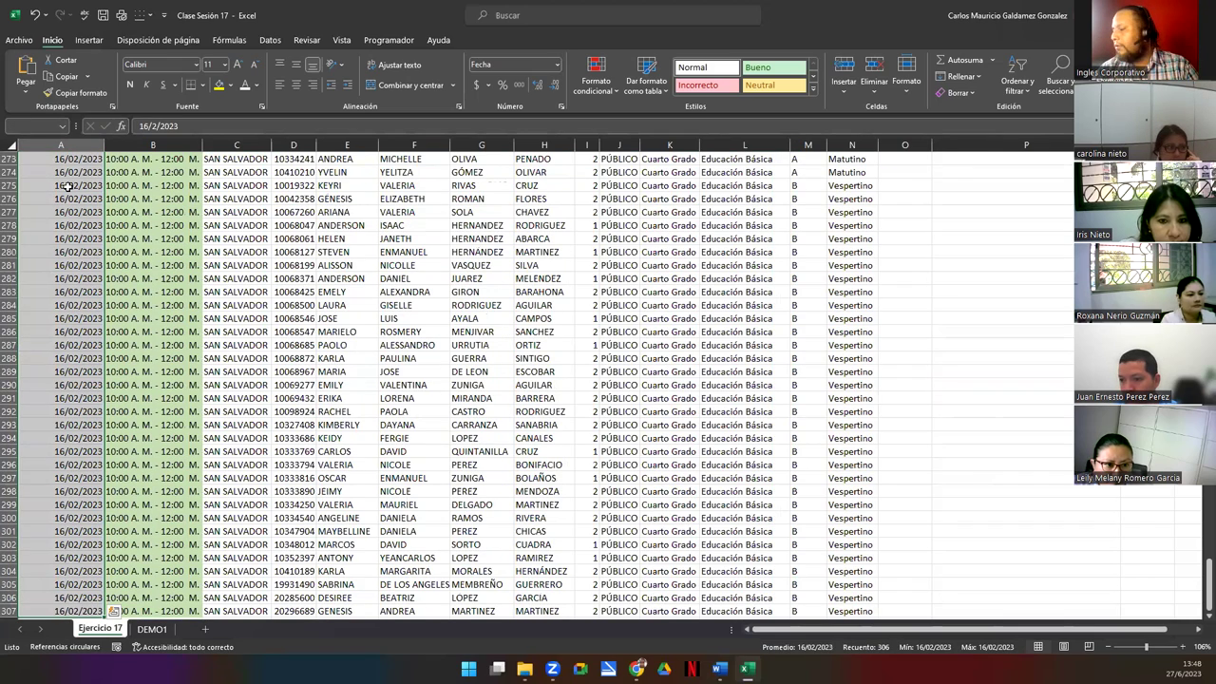
{"action": "key", "text": "ctrl+Home"}
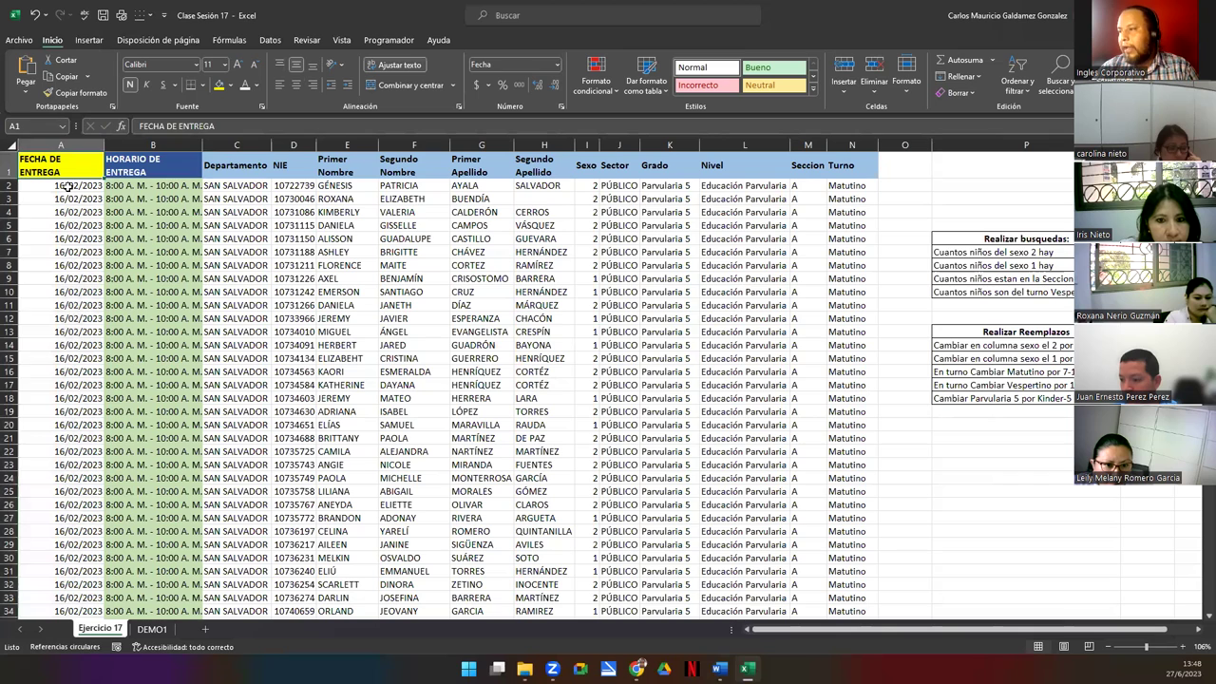
{"action": "key", "text": "Right"}
{"action": "key", "text": "Right"}
{"action": "key", "text": "Right"}
{"action": "key", "text": "Right"}
{"action": "key", "text": "Down"}
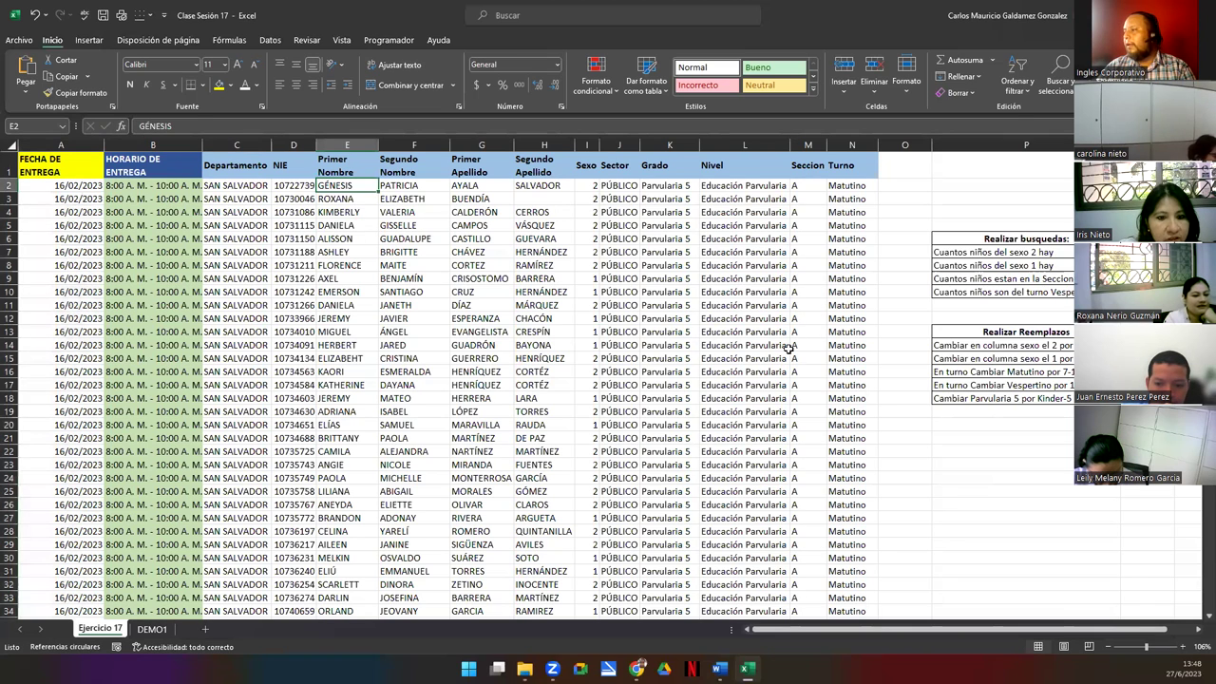
Go over the Realizar busquedas and Realizar Reemplazos task lists, ending at the task about children of sexo 2
{"action": "left_click_drag", "start_coordinate": [945, 252], "coordinate": [946, 291]}
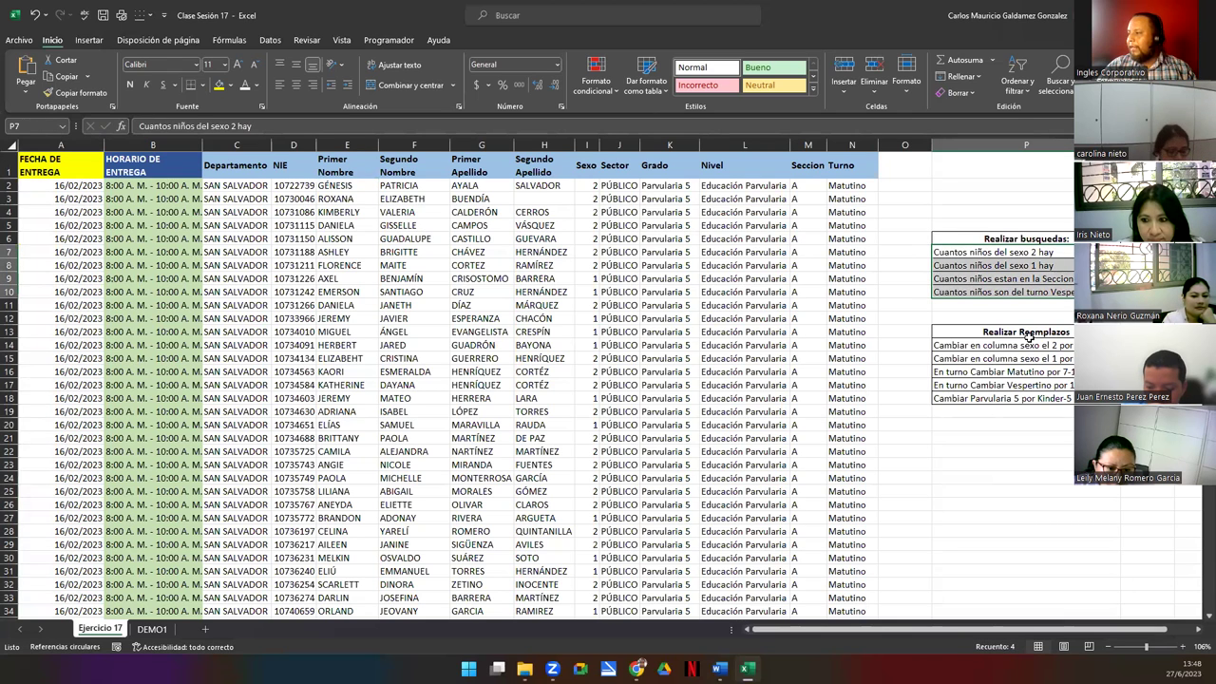
{"action": "left_click_drag", "start_coordinate": [1028, 345], "coordinate": [1036, 402]}
{"action": "left_click_drag", "start_coordinate": [945, 251], "coordinate": [1088, 292]}
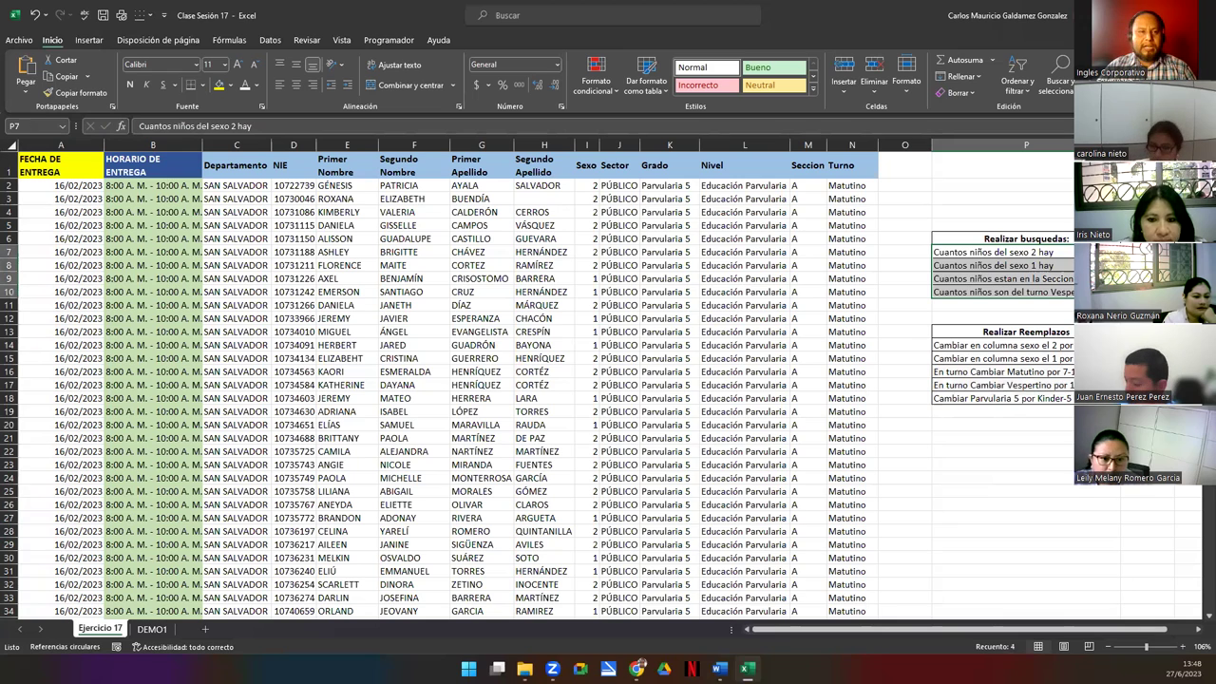
{"action": "left_click_drag", "start_coordinate": [1048, 350], "coordinate": [1024, 397]}
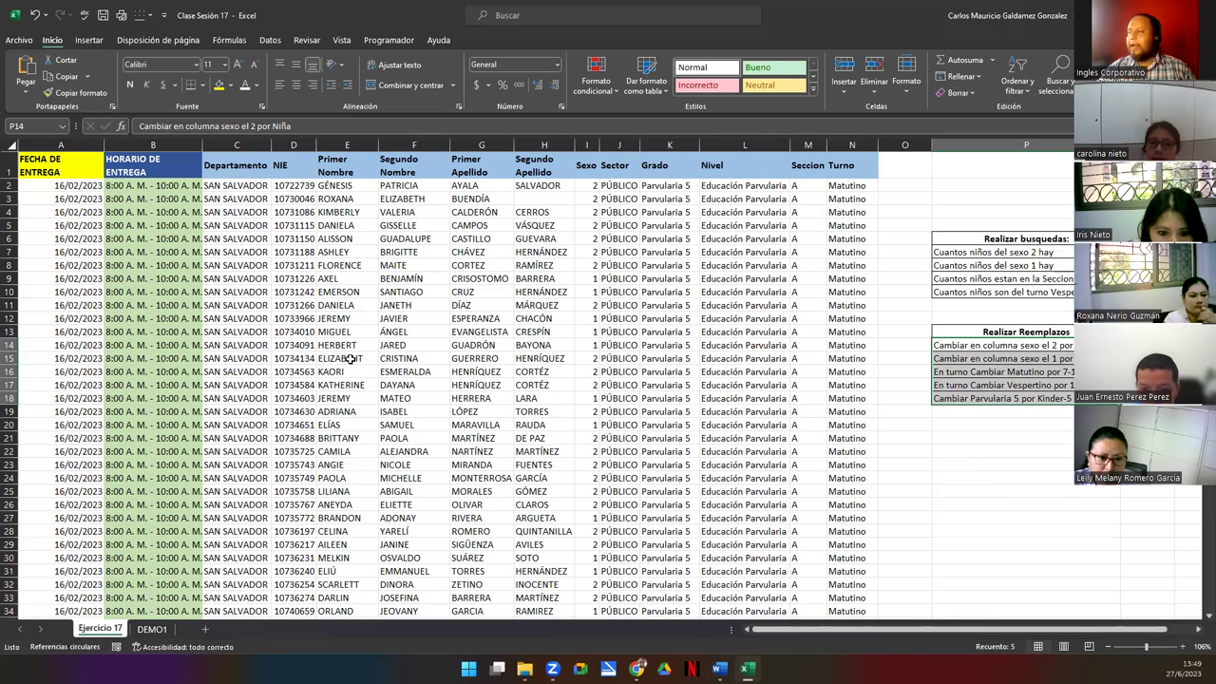
{"action": "left_click", "coordinate": [1150, 252]}
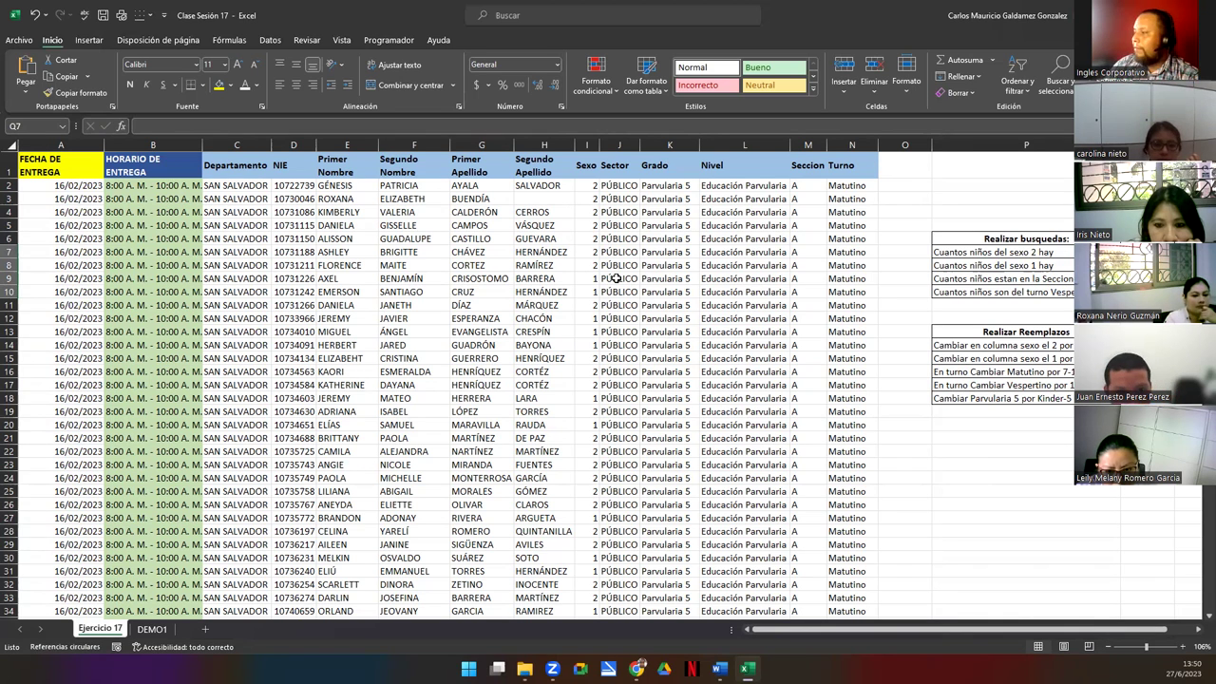
{"action": "left_click", "coordinate": [936, 252]}
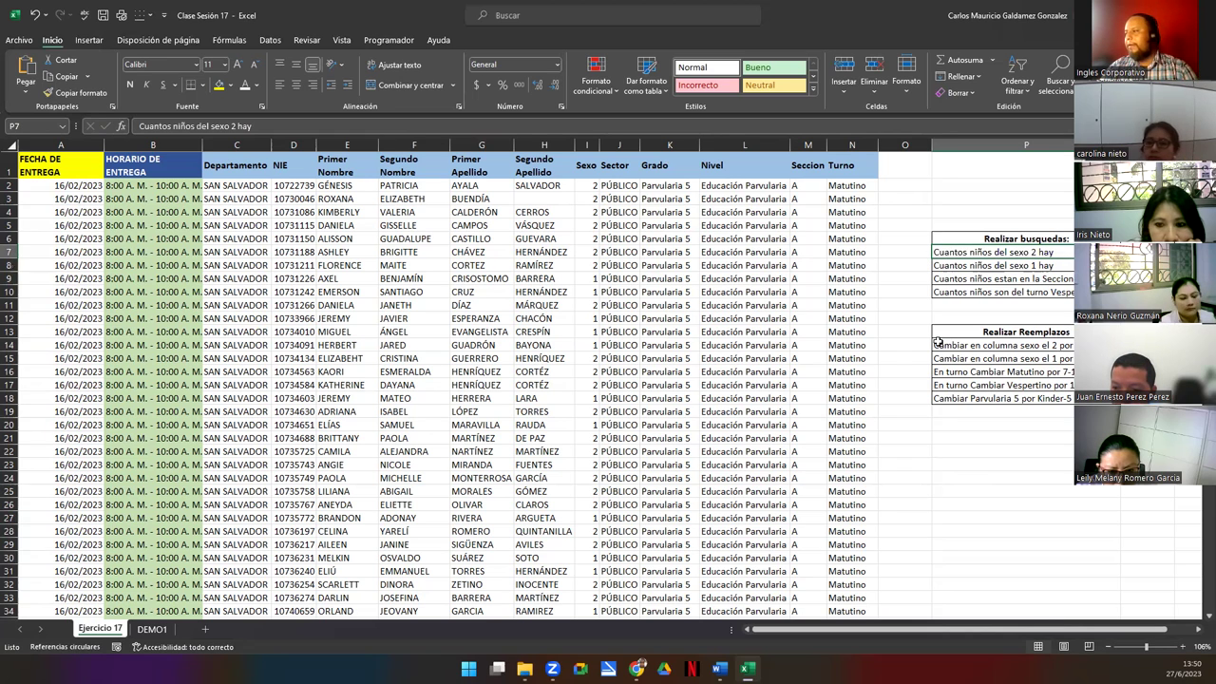
Open Find and select the Sexo values from I2 to I307 as the search range
{"action": "key", "text": "ctrl+b"}
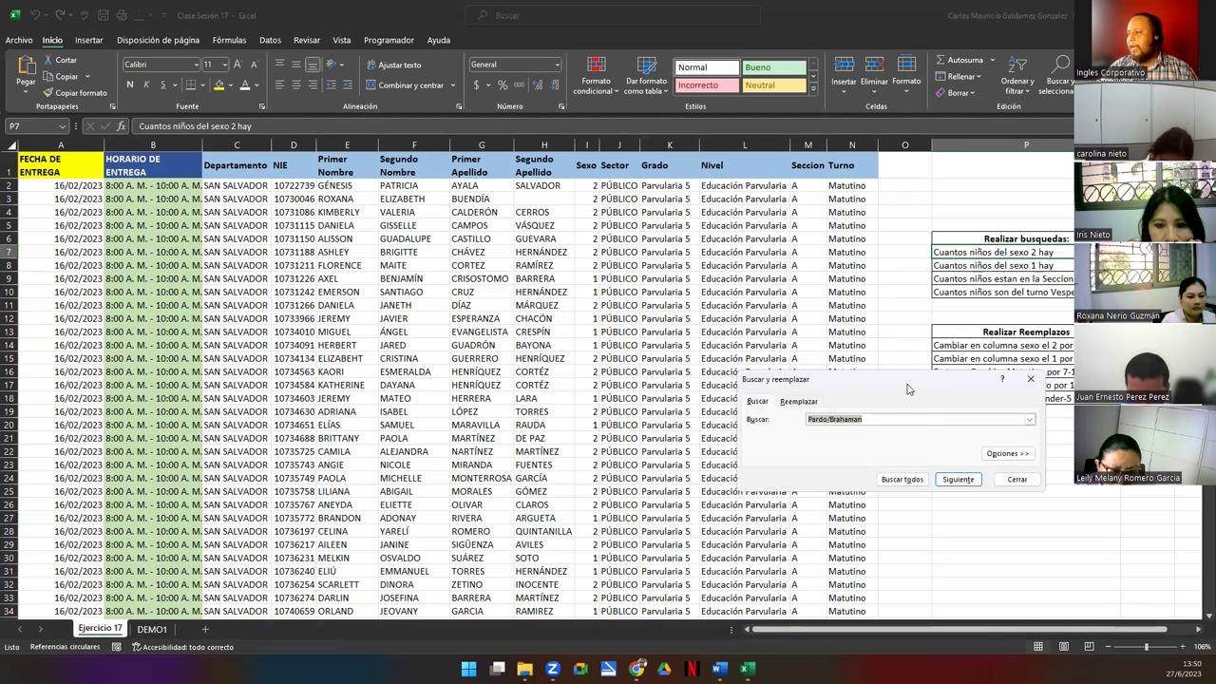
{"action": "left_click_drag", "start_coordinate": [904, 385], "coordinate": [756, 331]}
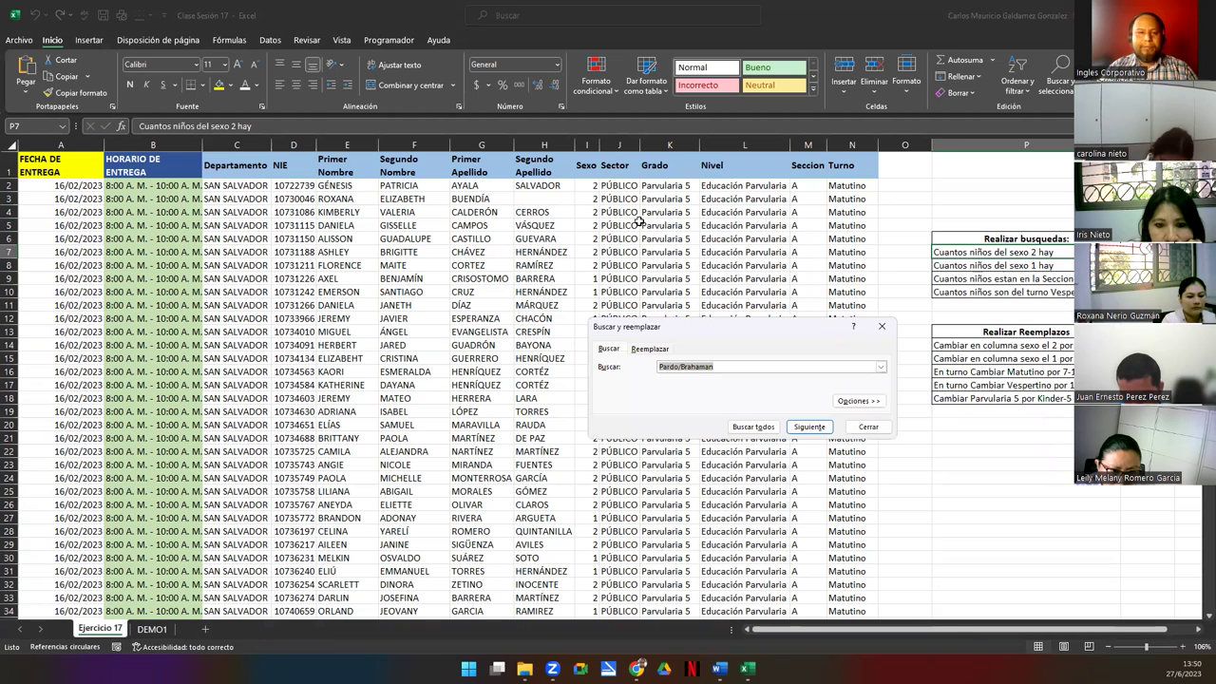
{"action": "left_click", "coordinate": [590, 186]}
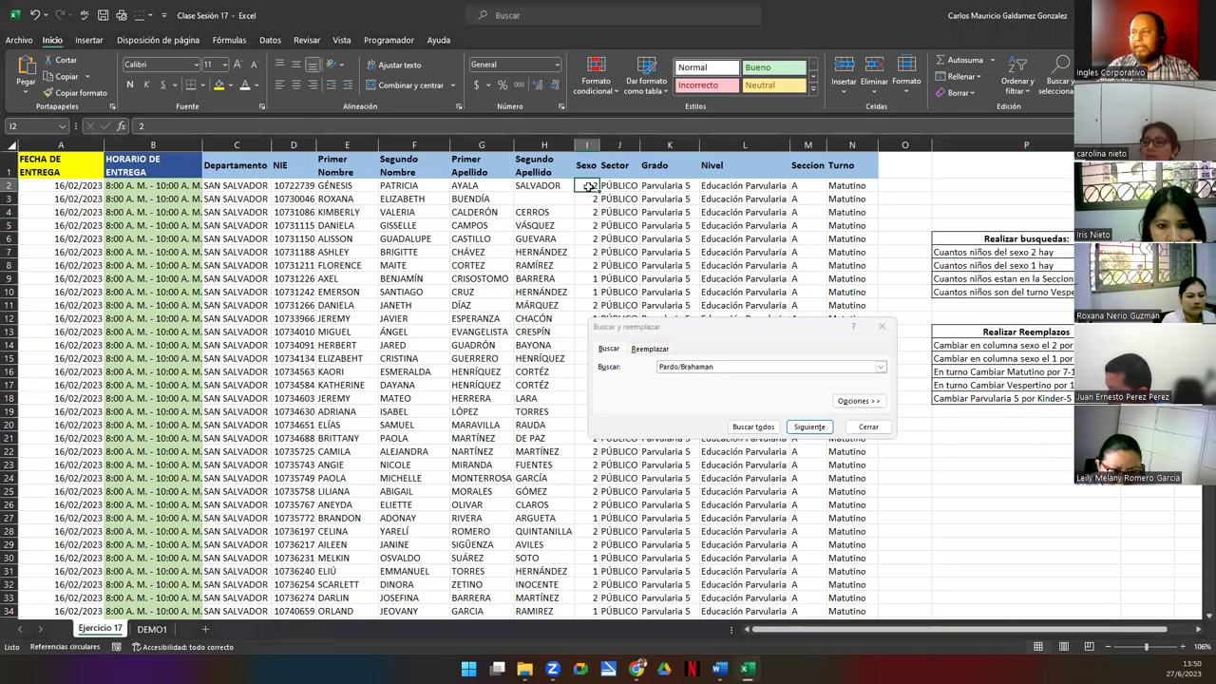
{"action": "key", "text": "ctrl+shift+Down"}
{"action": "left_click_drag", "start_coordinate": [758, 336], "coordinate": [838, 225]}
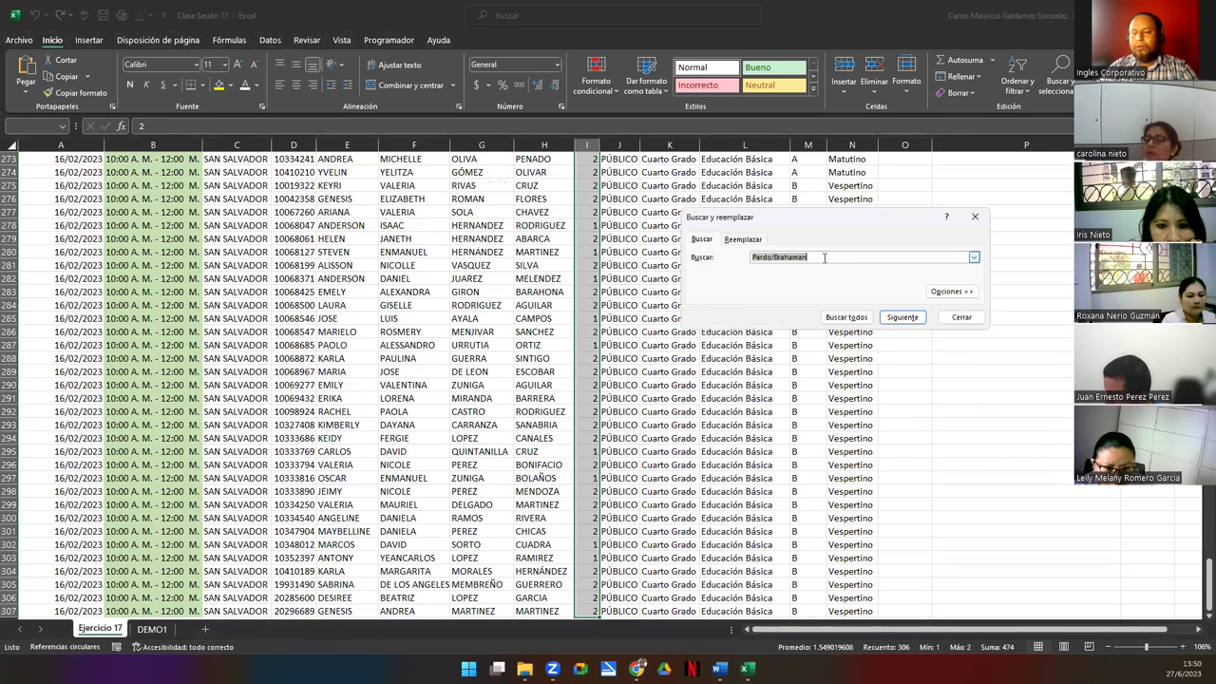
Set the search text to 2 for the selected Sexo column cells
{"action": "type", "text": "1"}
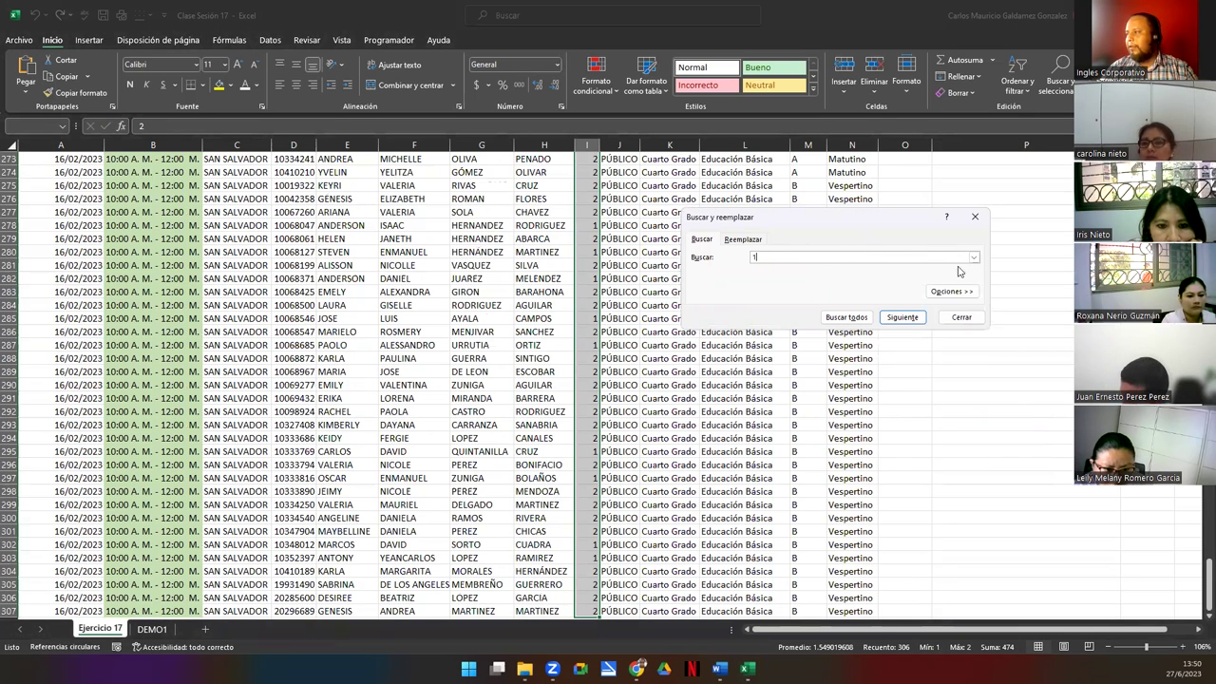
{"action": "scroll", "coordinate": [1103, 273], "scroll_direction": "up", "scroll_amount": 20}
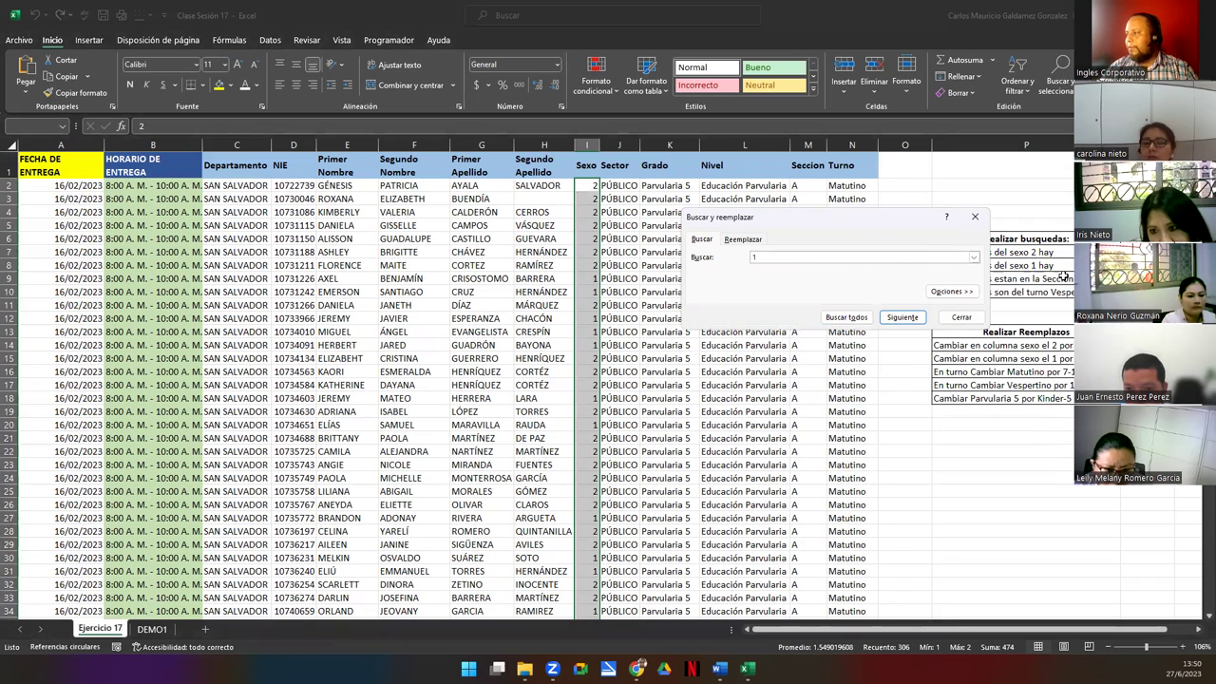
{"action": "left_click_drag", "start_coordinate": [874, 222], "coordinate": [871, 330]}
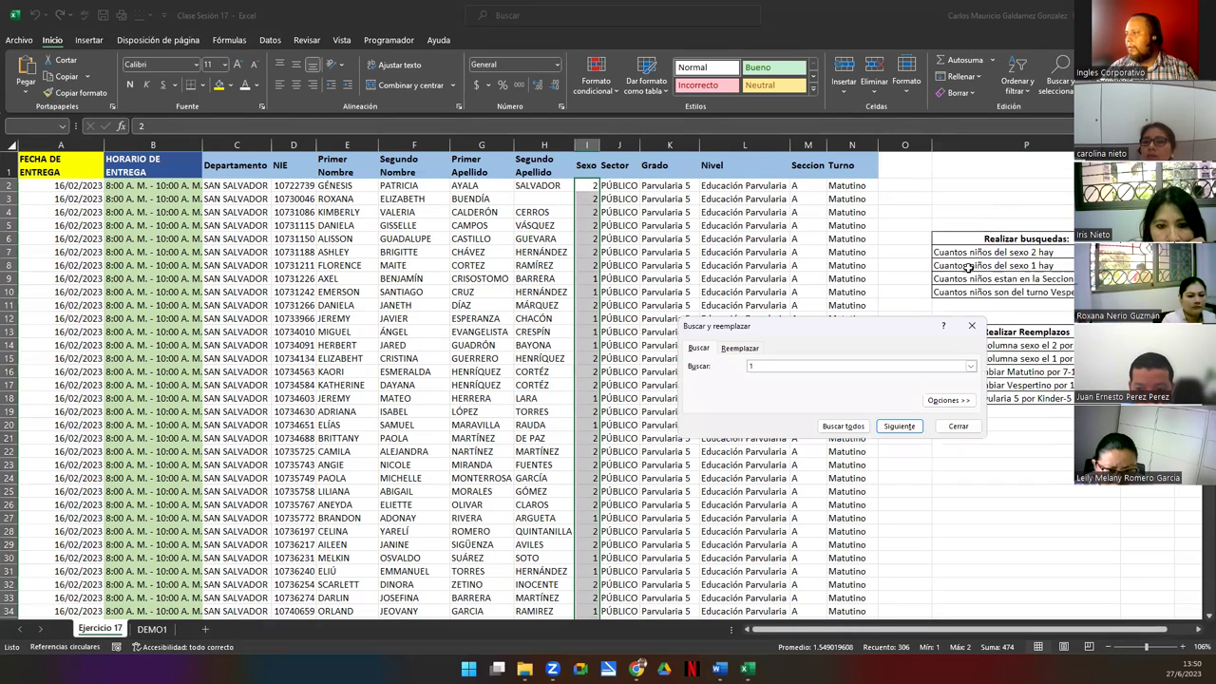
{"action": "left_click", "coordinate": [739, 375]}
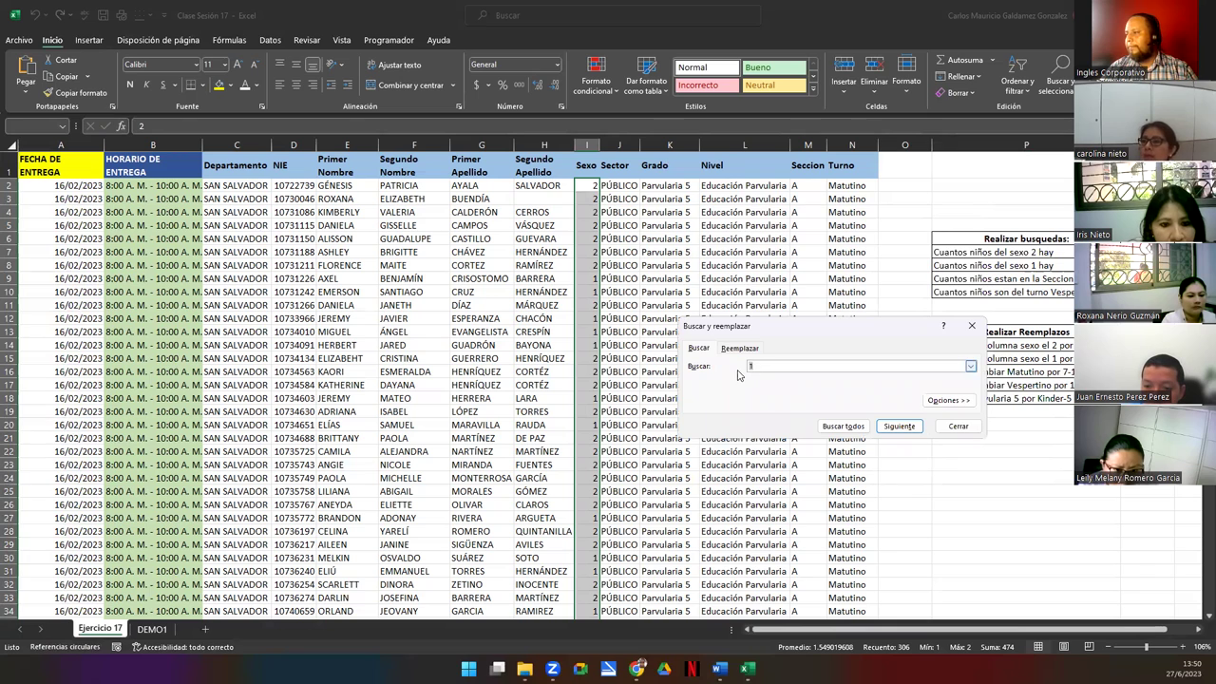
{"action": "left_click", "coordinate": [763, 370]}
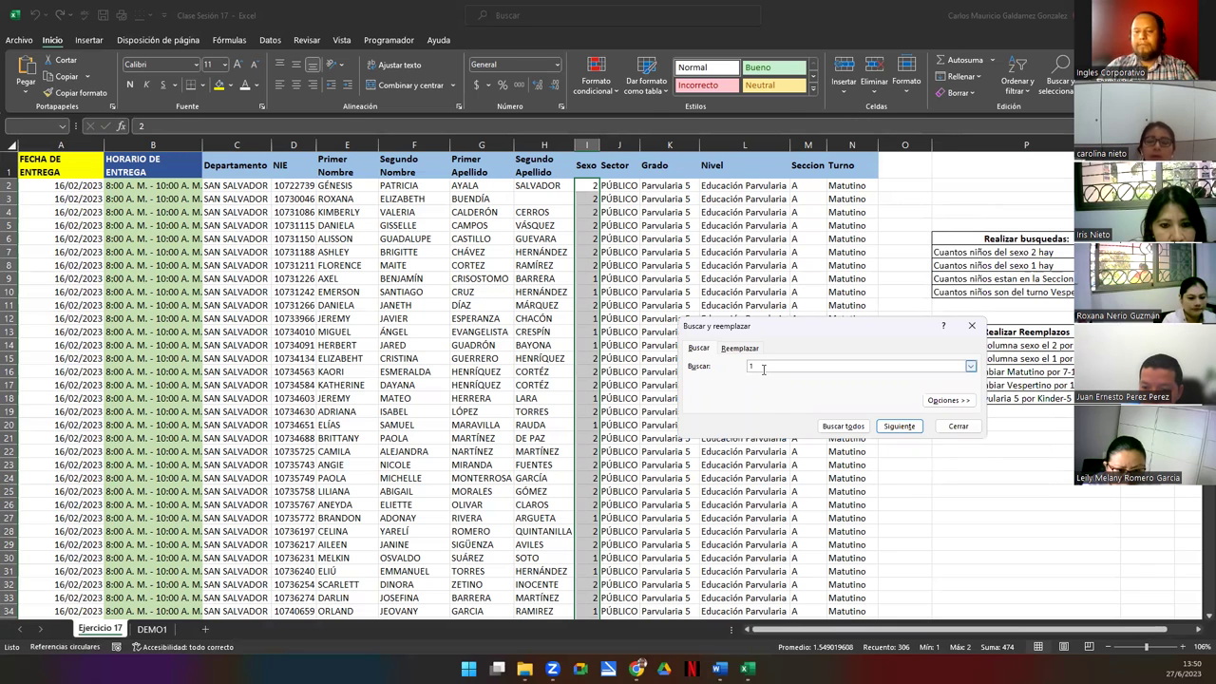
{"action": "key", "text": "BackSpace"}
{"action": "type", "text": "2"}
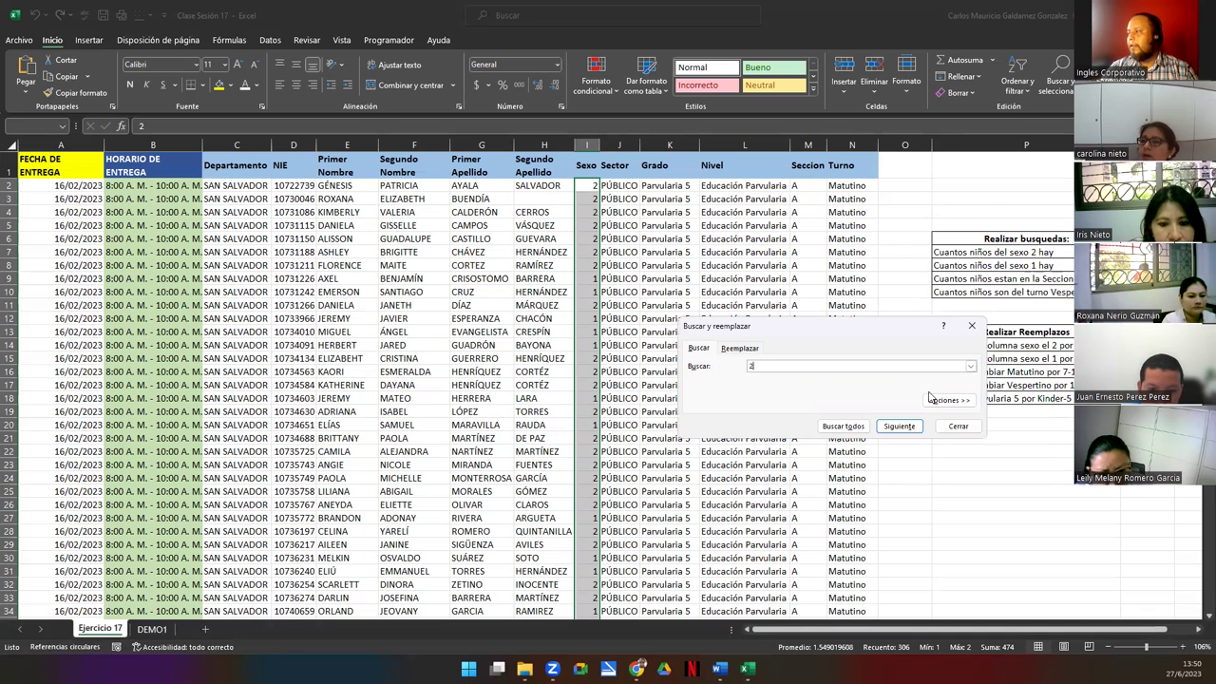
List every cell in the Sexo column matching 2 and look through the results
{"action": "left_click", "coordinate": [859, 427]}
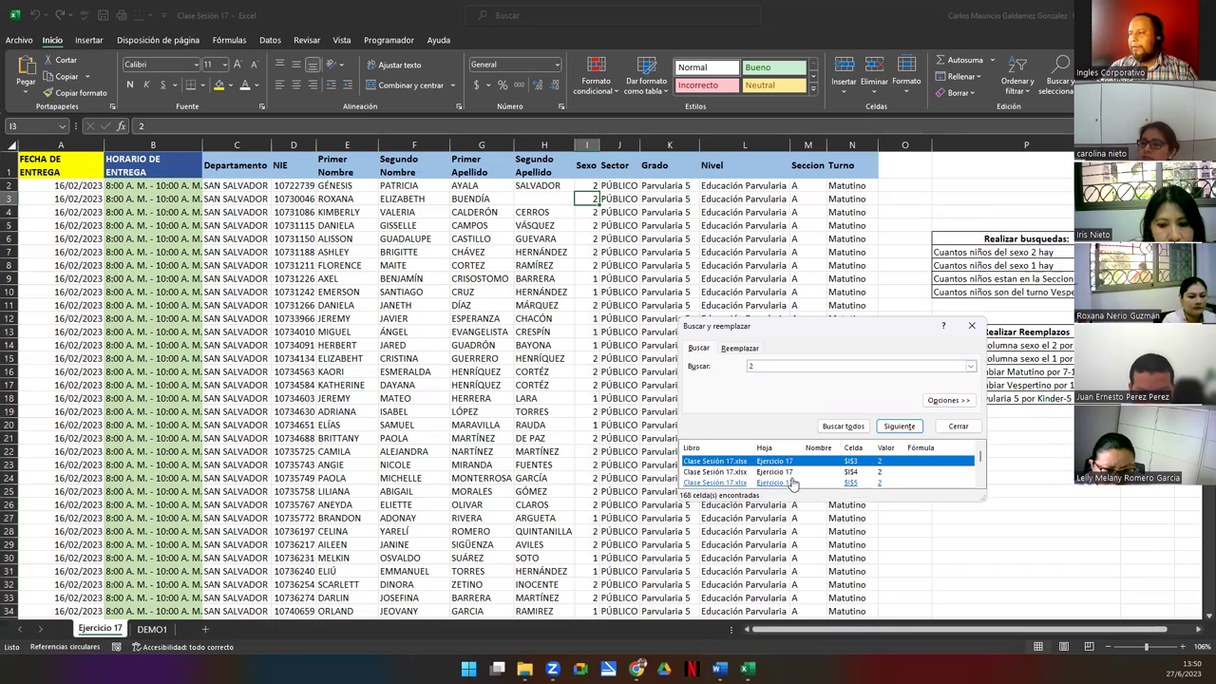
{"action": "scroll", "coordinate": [793, 482], "scroll_direction": "down", "scroll_amount": 1}
{"action": "scroll", "coordinate": [798, 482], "scroll_direction": "down", "scroll_amount": 12}
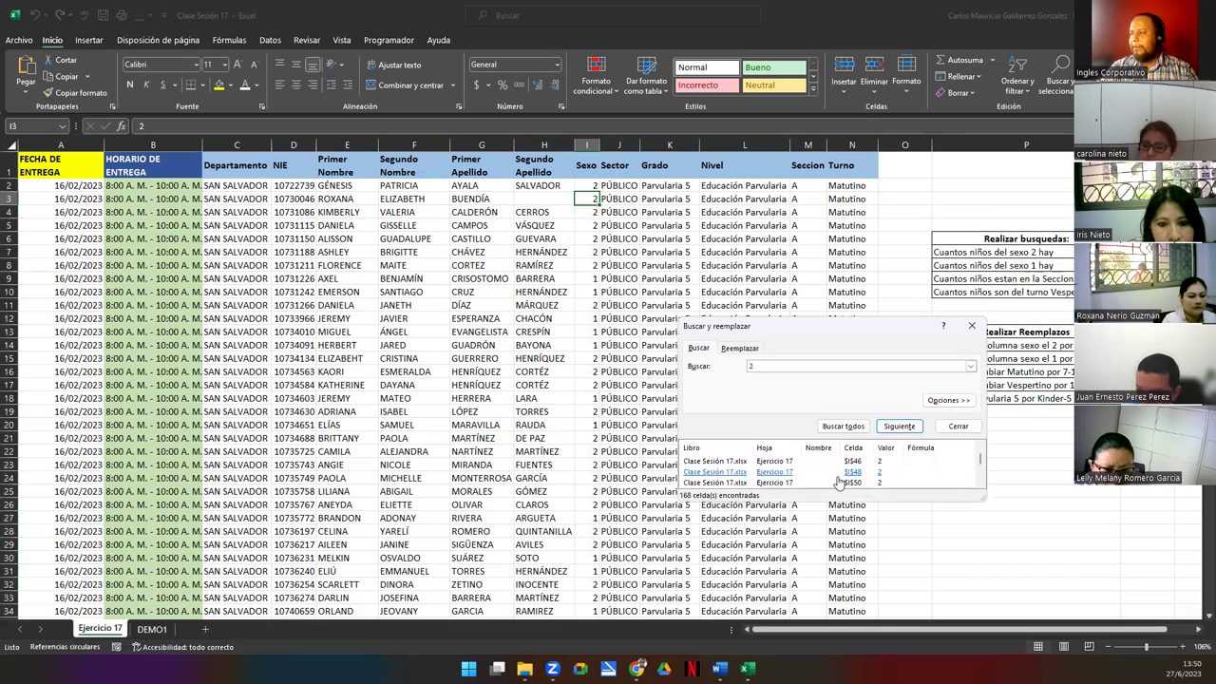
{"action": "scroll", "coordinate": [834, 481], "scroll_direction": "down", "scroll_amount": 8}
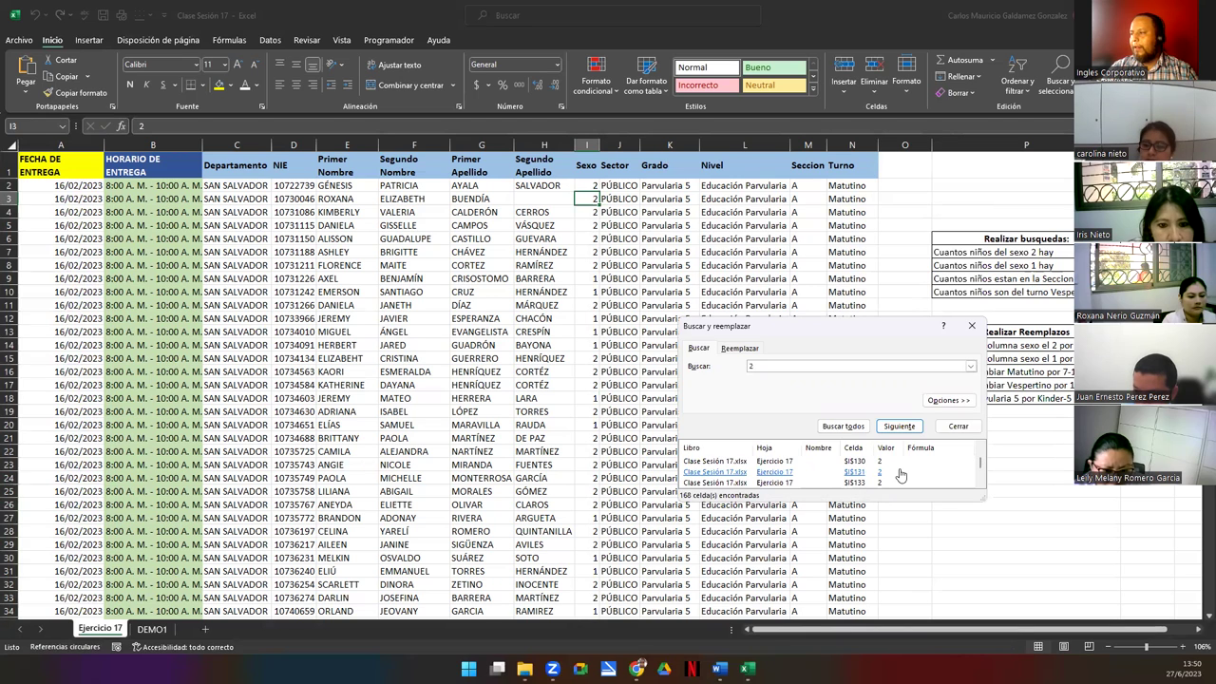
{"action": "scroll", "coordinate": [894, 475], "scroll_direction": "down", "scroll_amount": 8}
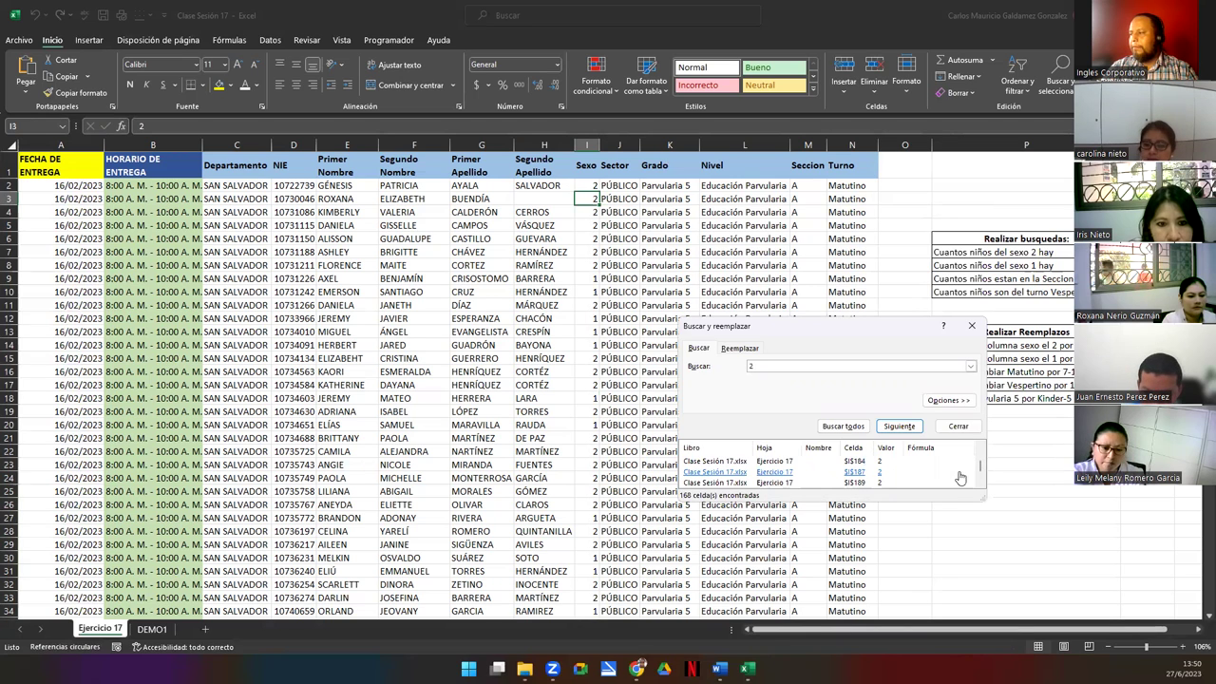
Jump to the last match in the results list, I2, and select answer cell Q7 beside the sexo 2 task
{"action": "scroll", "coordinate": [986, 472], "scroll_direction": "down", "scroll_amount": 15}
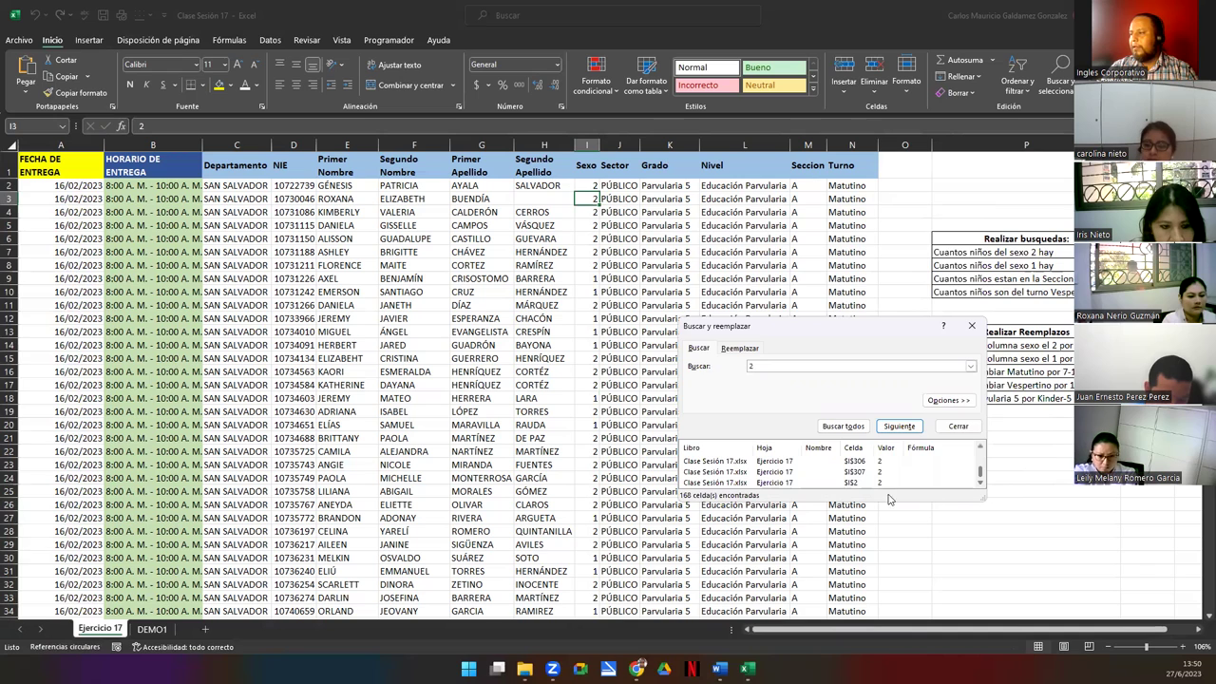
{"action": "left_click", "coordinate": [850, 483]}
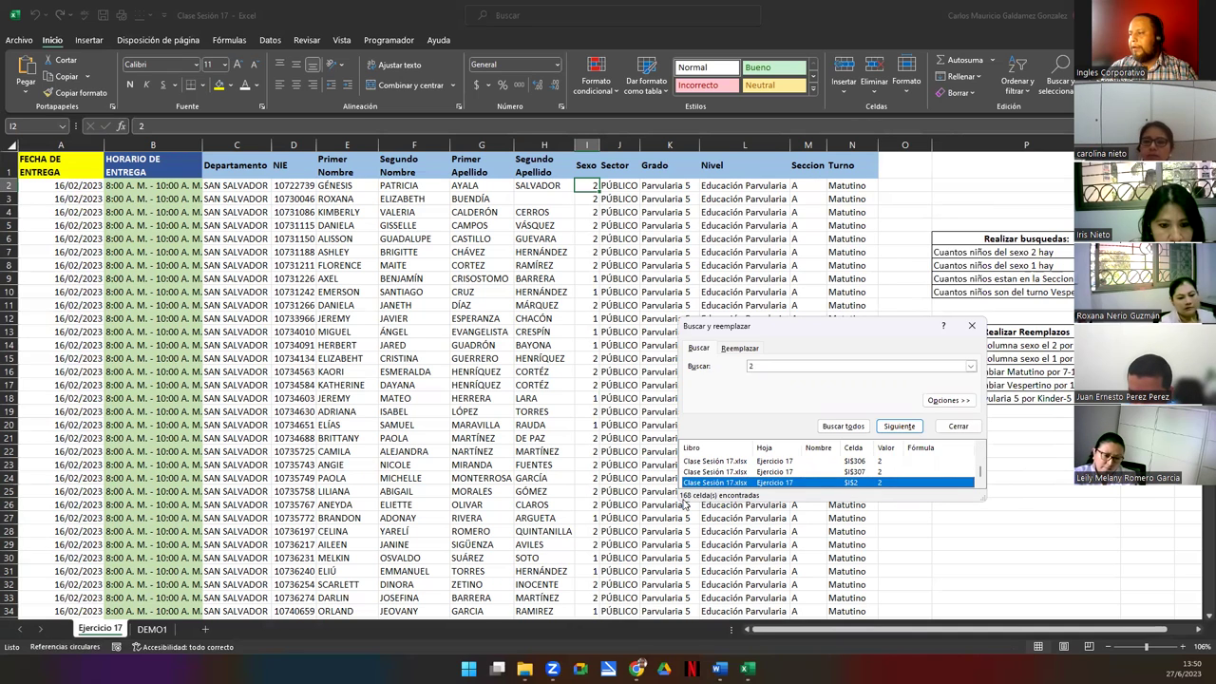
{"action": "left_click", "coordinate": [1102, 252]}
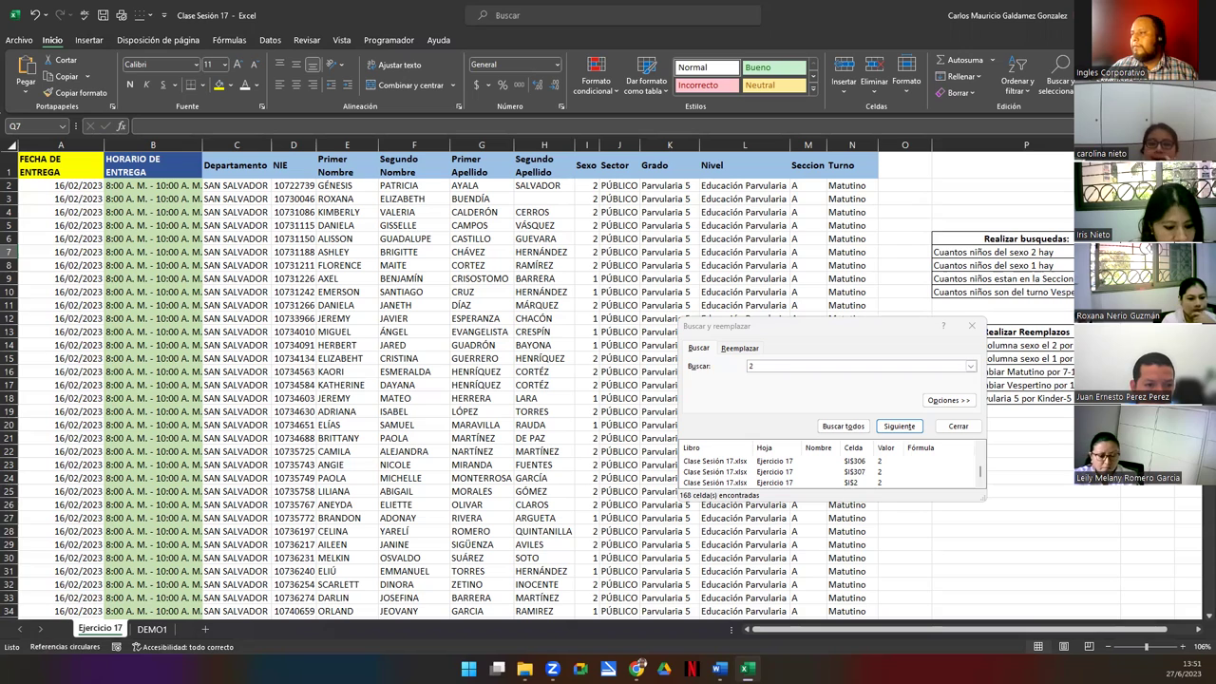
Close Find and Replace and go over the Realizar Reemplazos tasks on the sheet
{"action": "left_click", "coordinate": [970, 328]}
{"action": "left_click", "coordinate": [970, 328]}
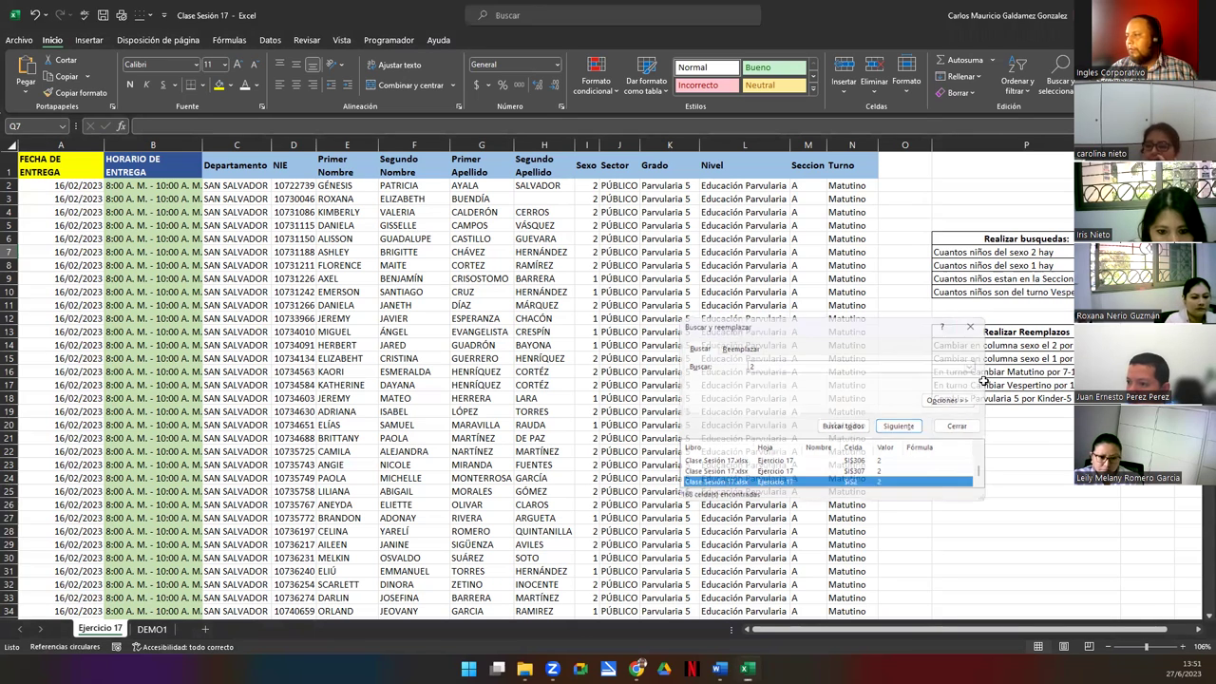
{"action": "left_click_drag", "start_coordinate": [973, 345], "coordinate": [979, 403]}
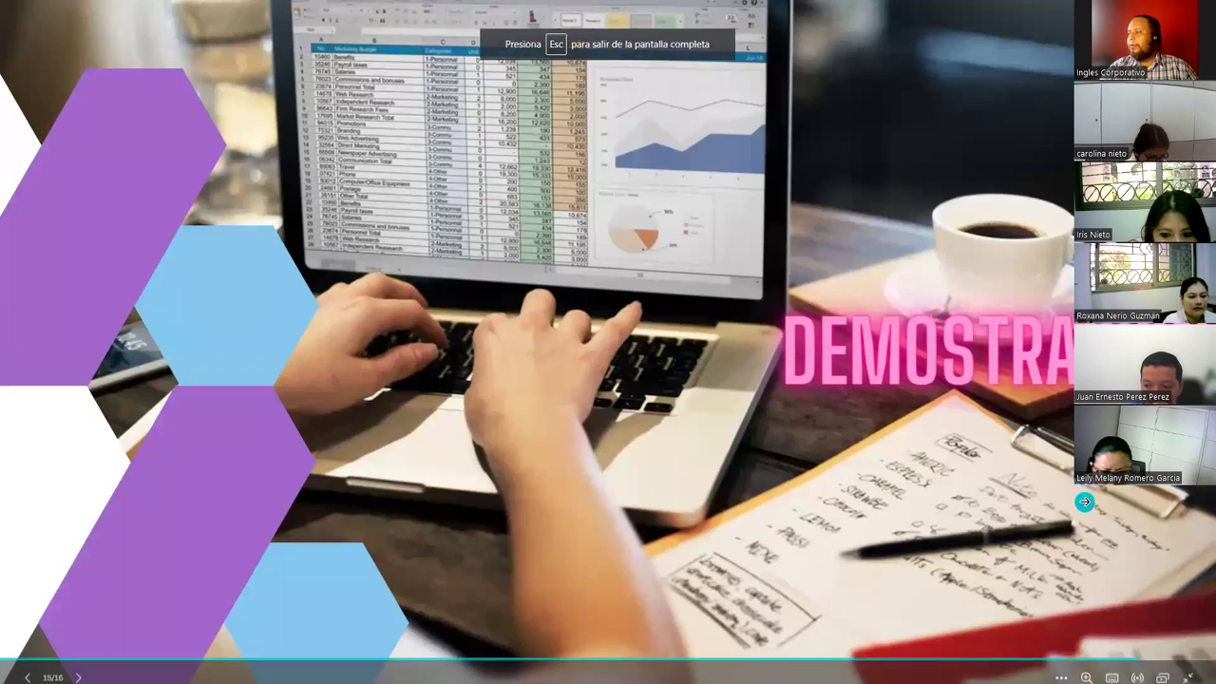
Switch to the full-screen slide presentation and advance from the demonstration slide to the closing ¡Muchas gracias! slide
{"action": "key", "text": "Right"}
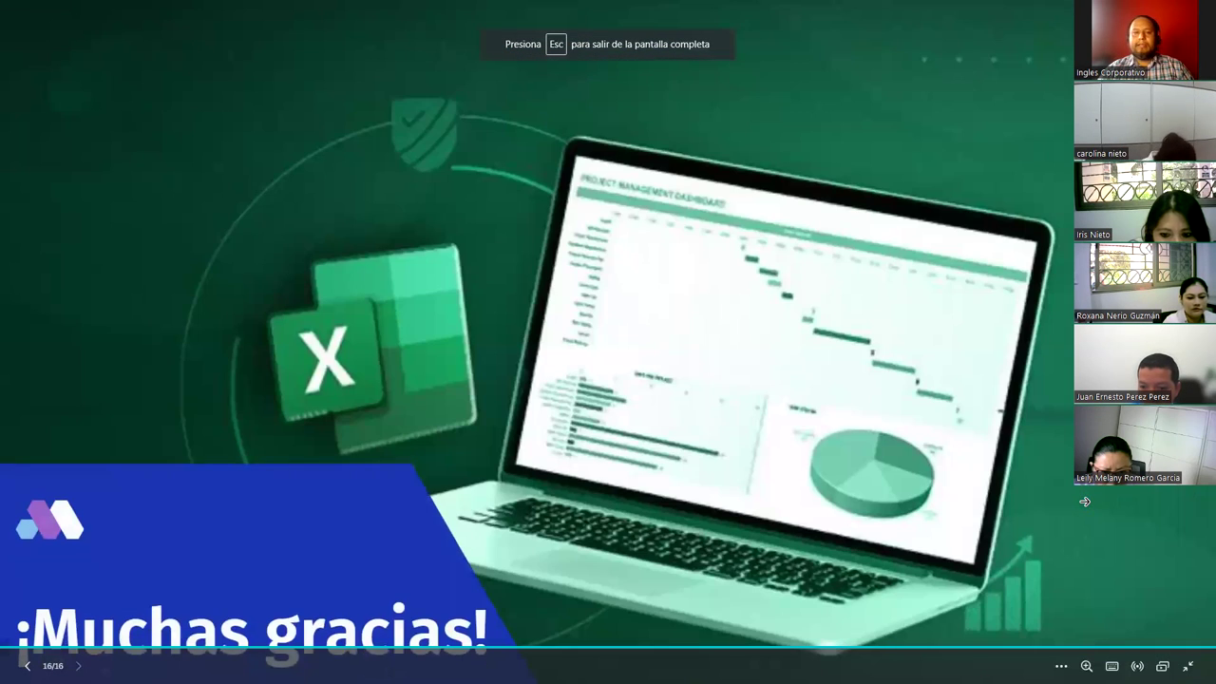